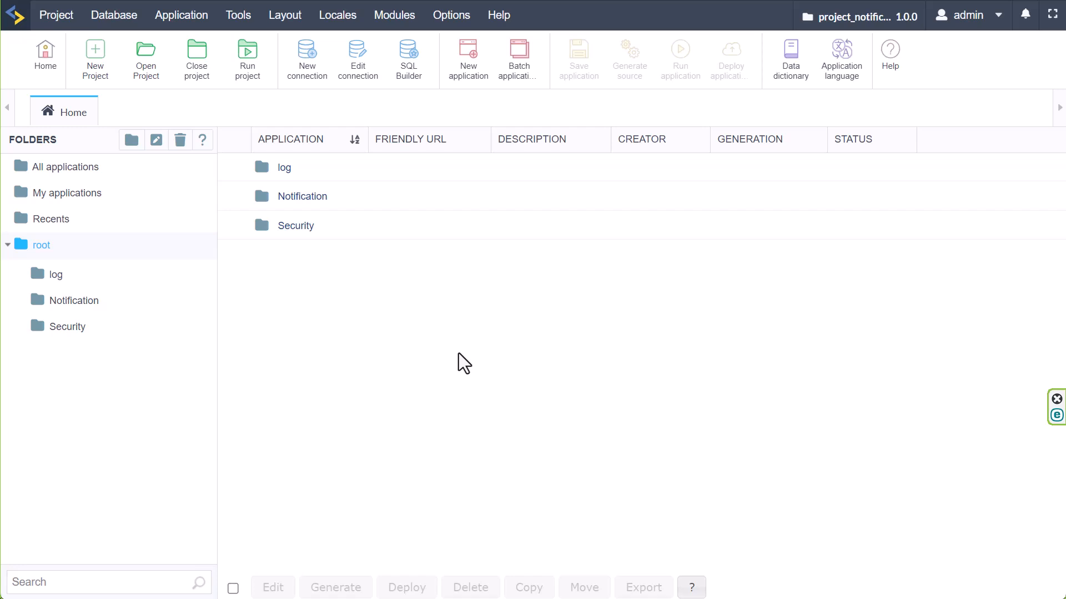
- Create a new Grid/Report application named grid_test_sample from the test_sample table on the conn_mysql connection
click(474, 63)
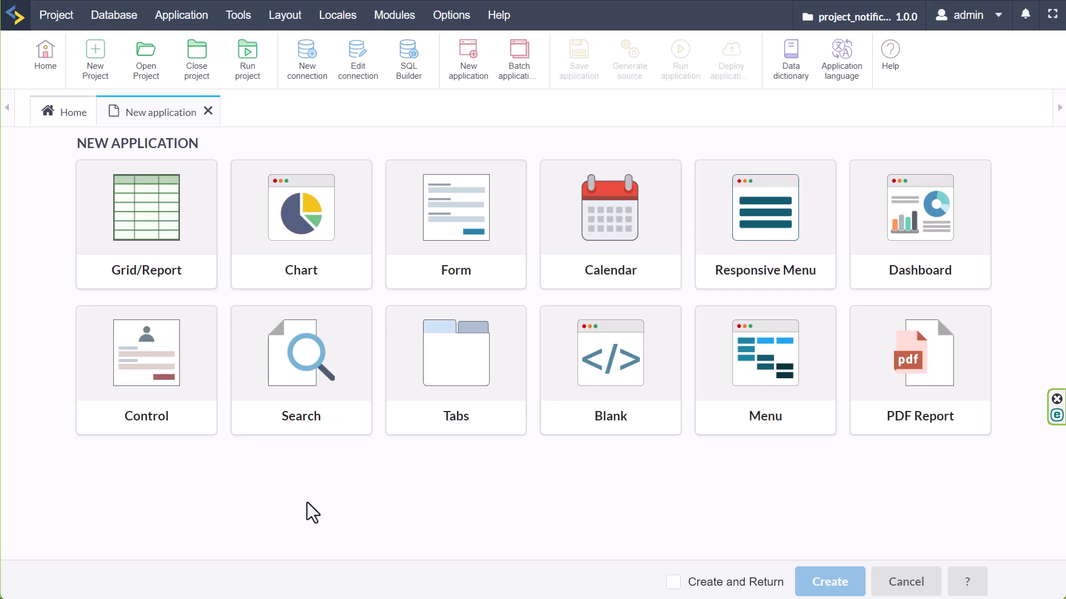
click(135, 214)
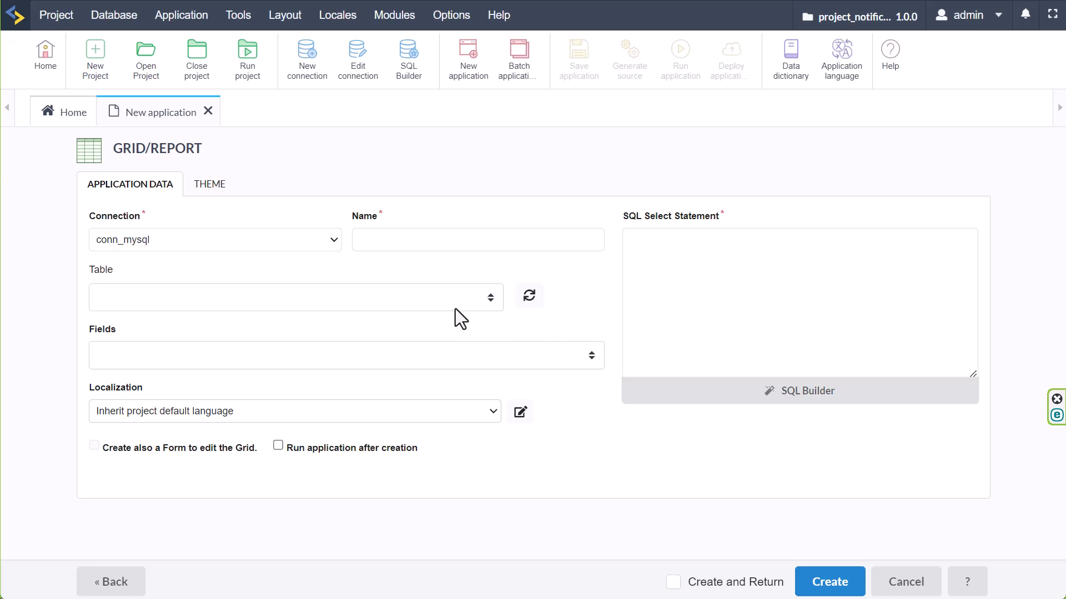
click(478, 297)
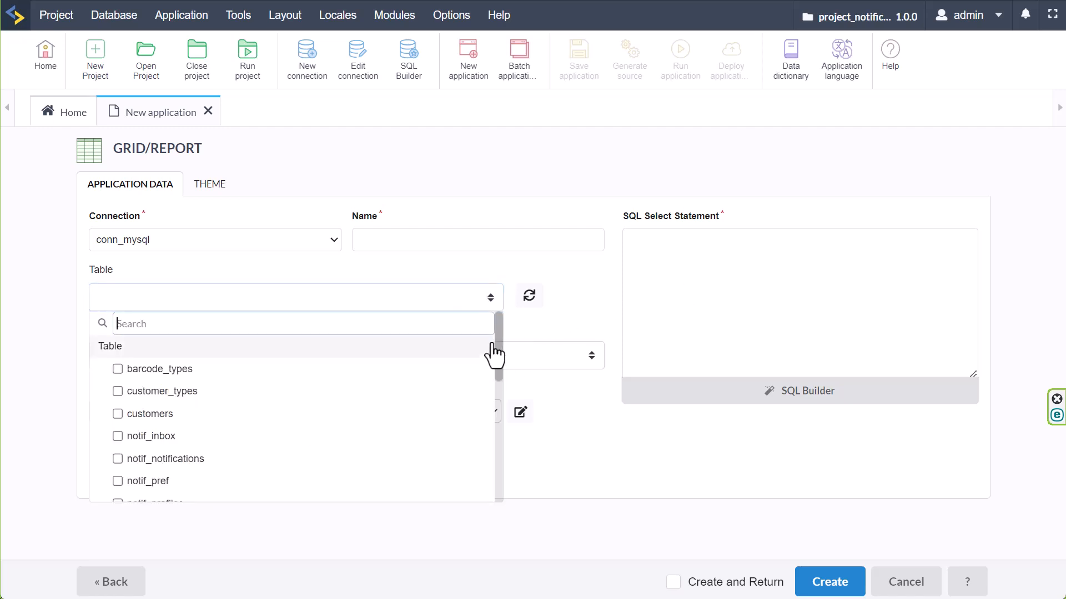
drag(496, 340, 486, 474)
click(118, 491)
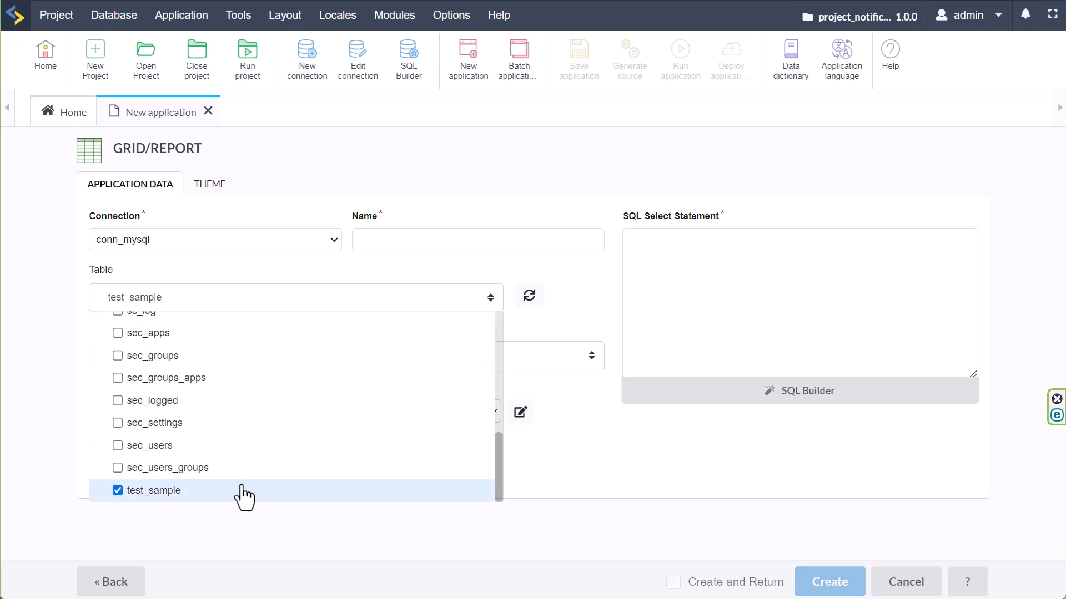
click(578, 292)
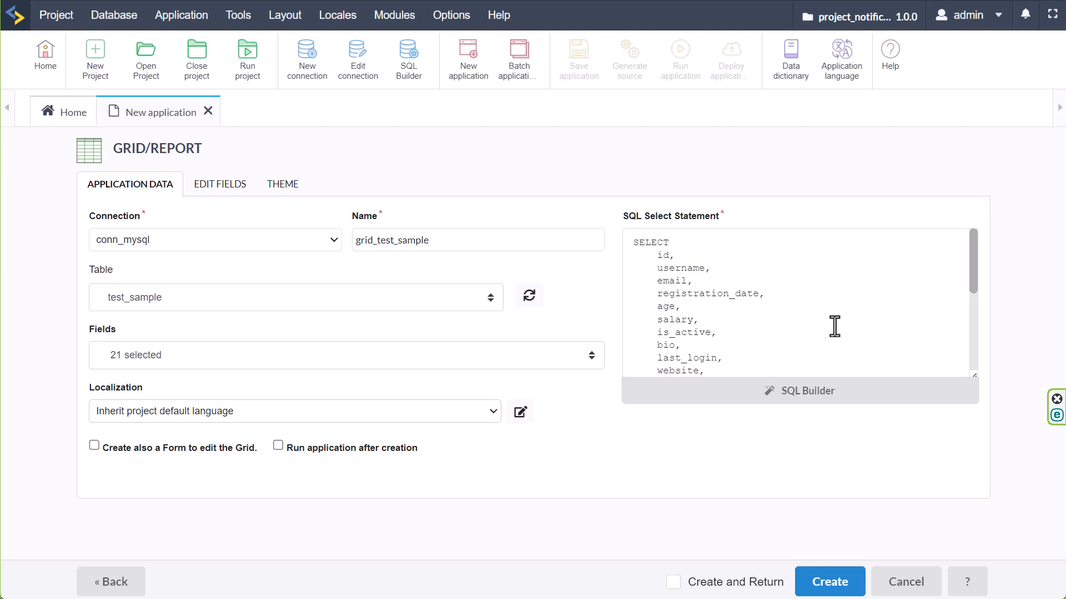
scroll(838, 326, down, 5)
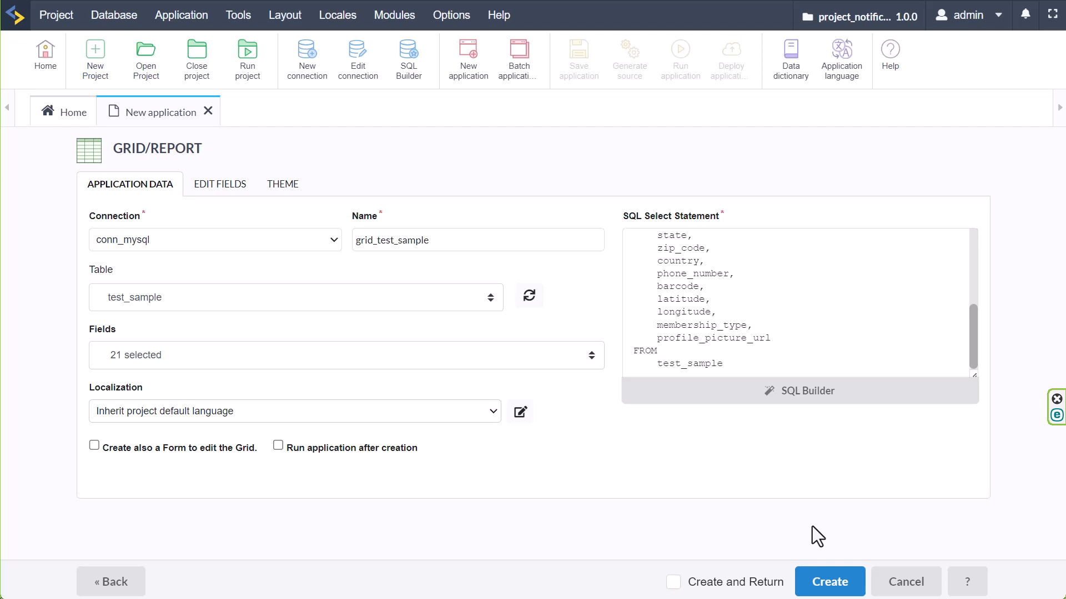
click(828, 584)
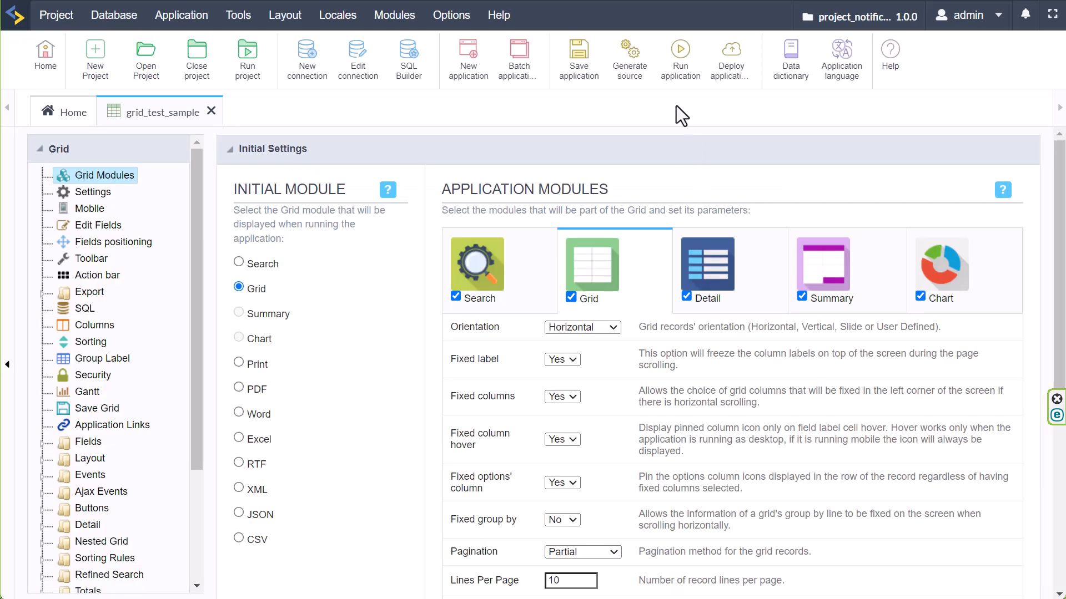
- Run the grid application and remove Registration Date from its displayed columns
click(678, 61)
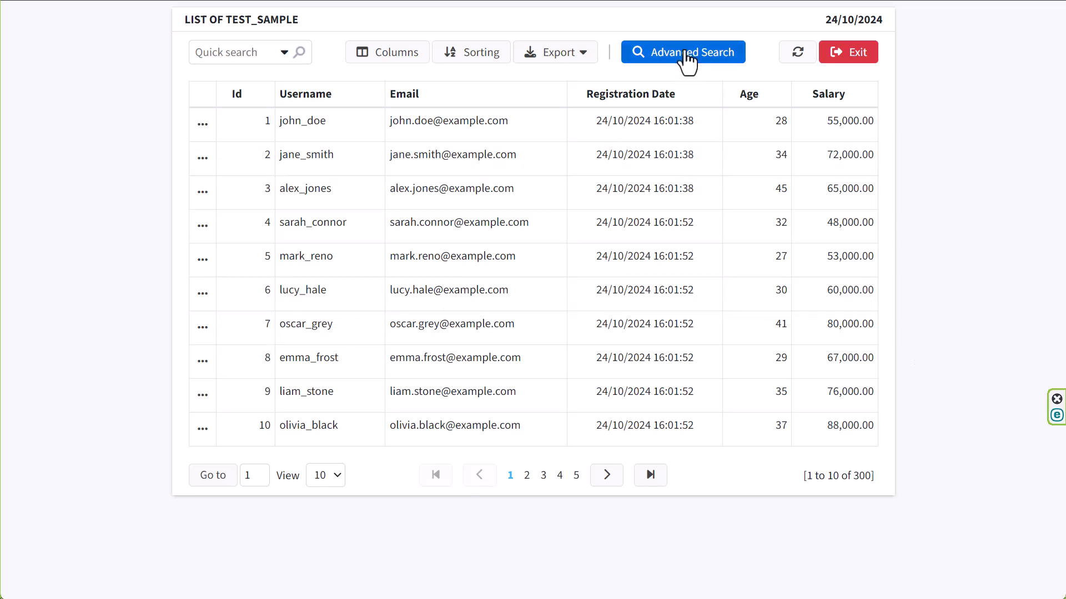
click(565, 54)
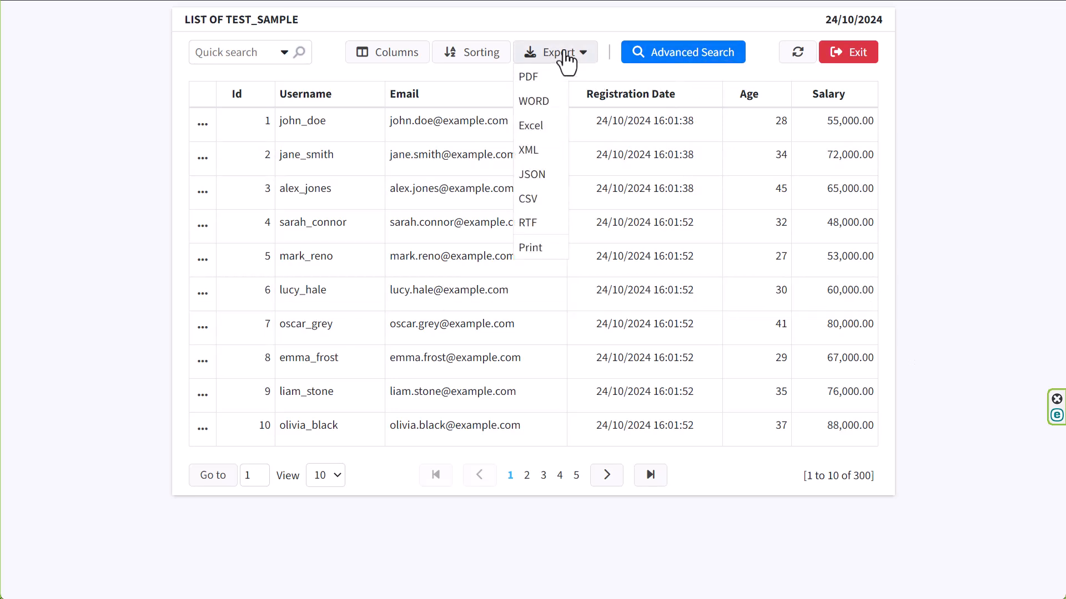
click(373, 52)
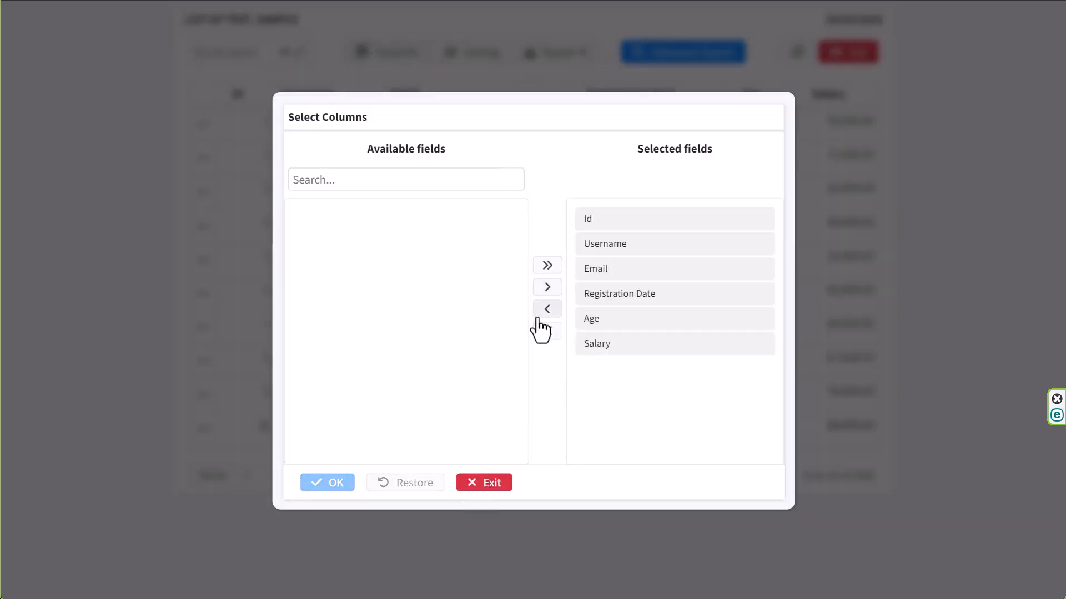
drag(609, 299, 446, 289)
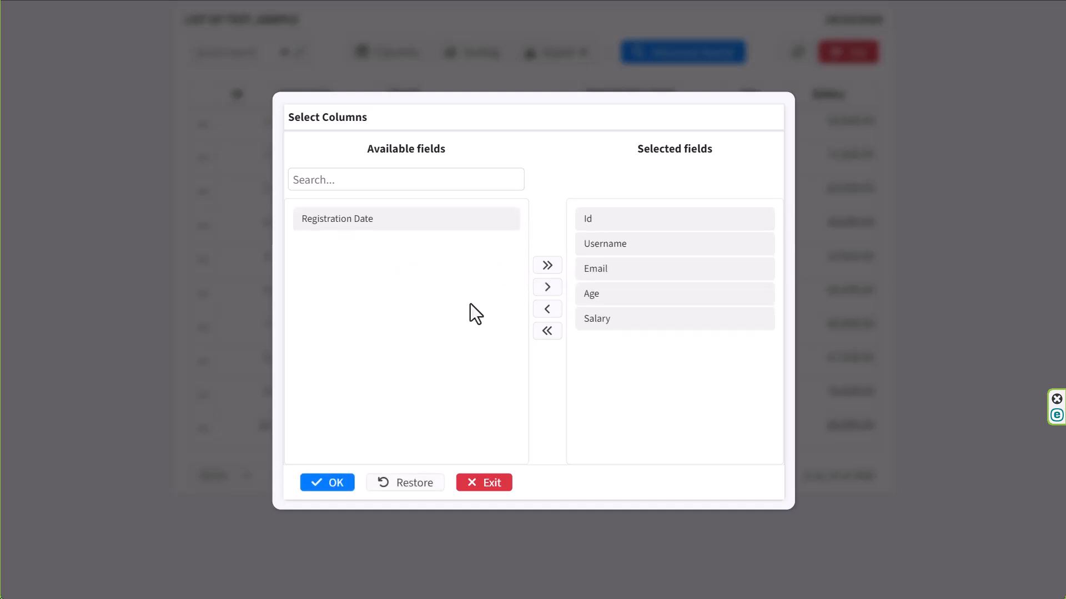
click(327, 483)
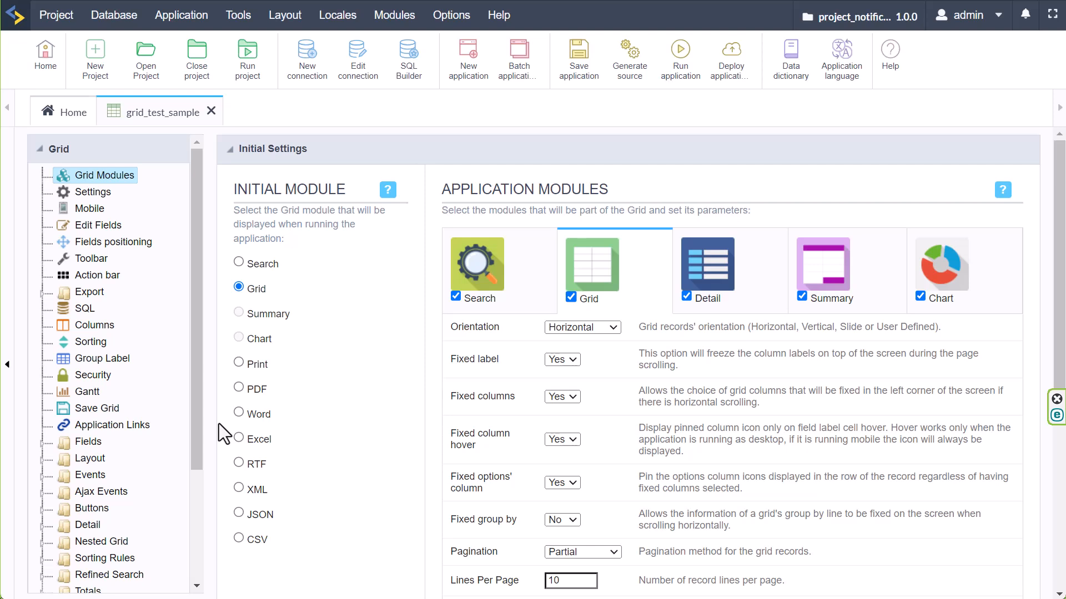
- Expand the Group By, Summary, Search, Application and Programming sections of the grid's settings and review the options in each
scroll(195, 439, down, 3)
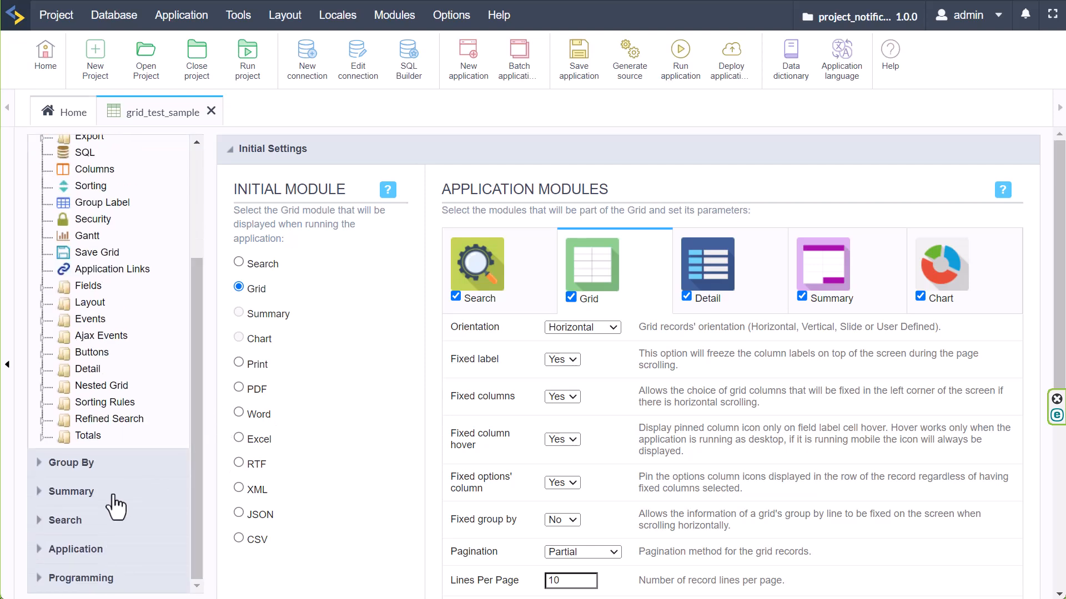
click(36, 469)
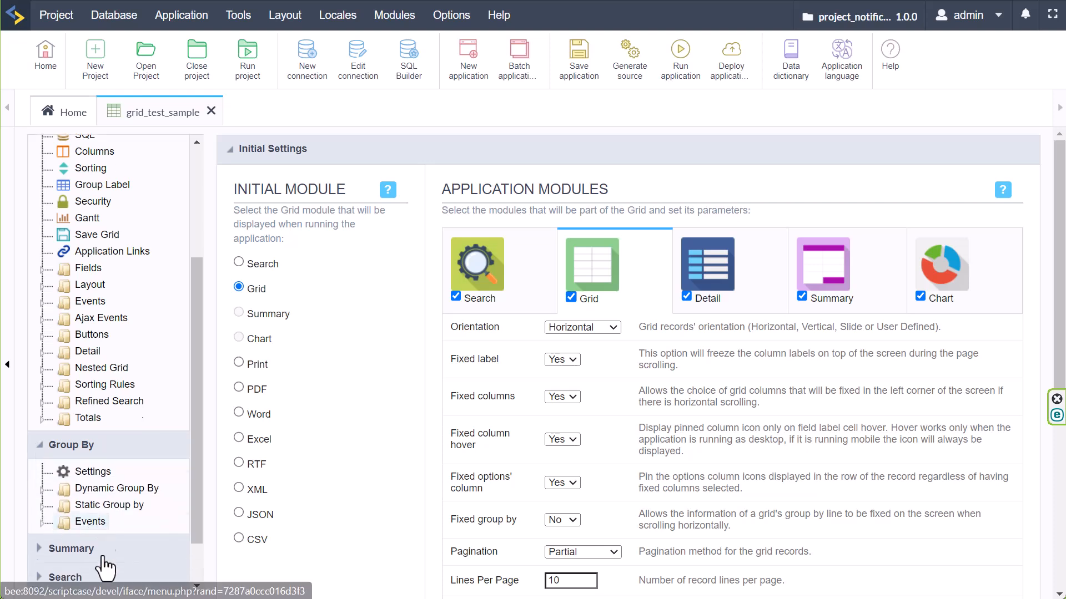
click(49, 492)
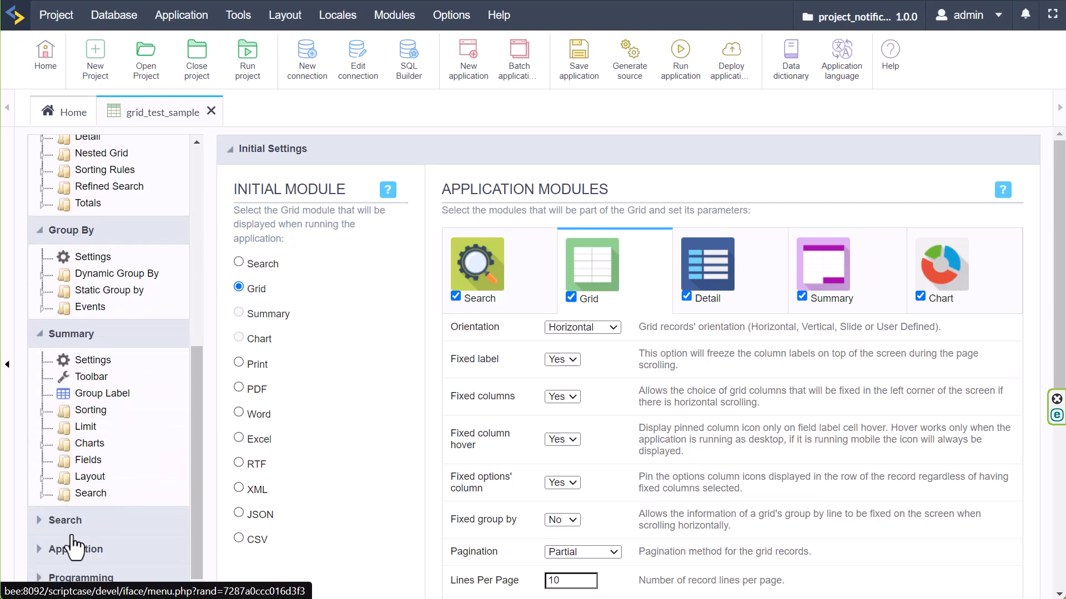
click(39, 522)
click(37, 550)
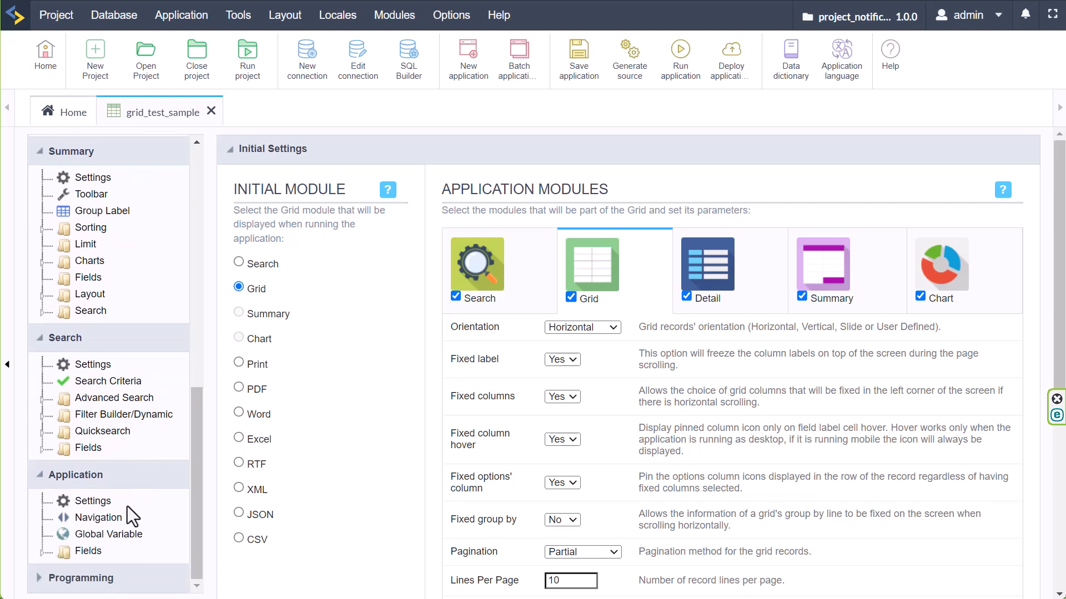
click(71, 583)
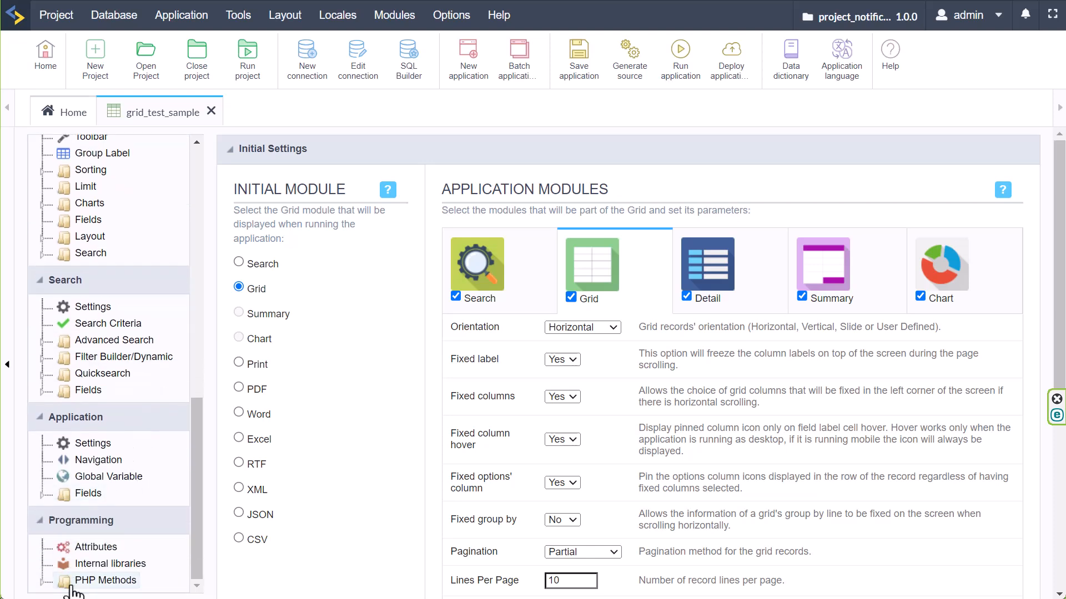
scroll(119, 541, up, 10)
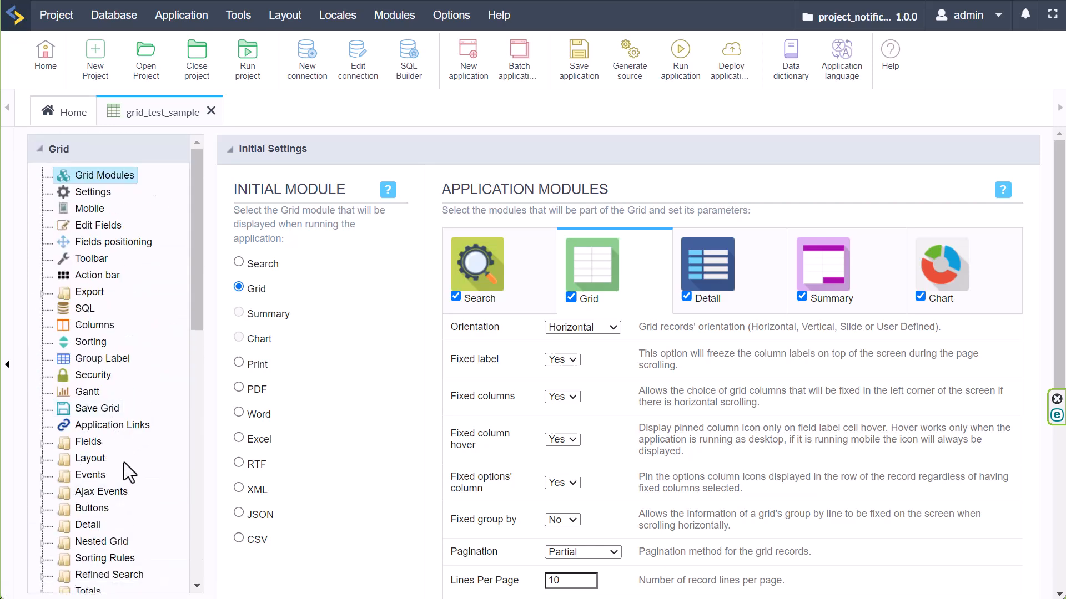
scroll(125, 462, down, 6)
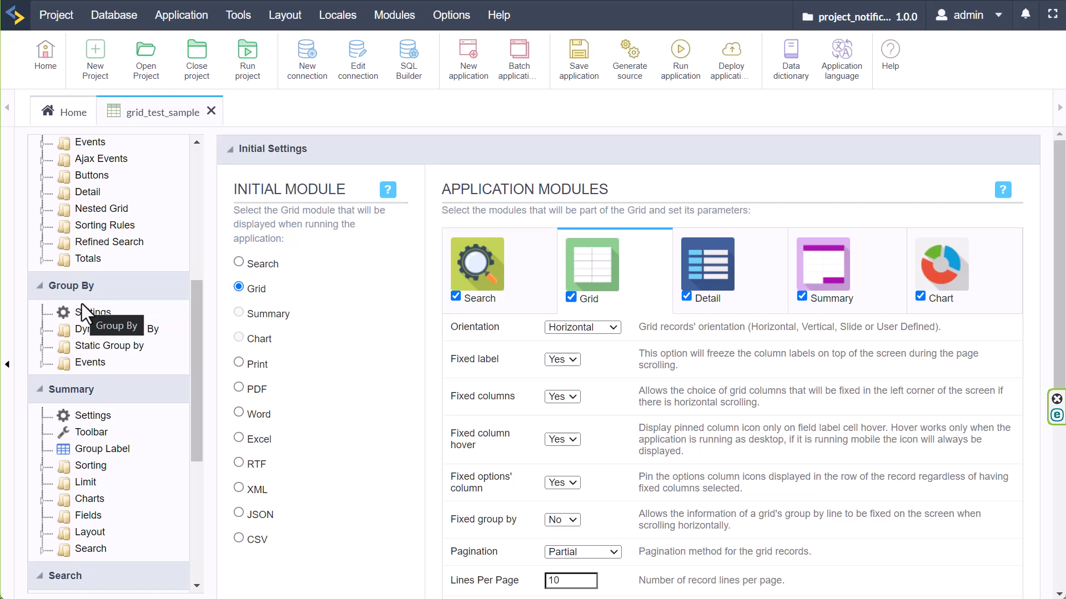
scroll(135, 422, down, 3)
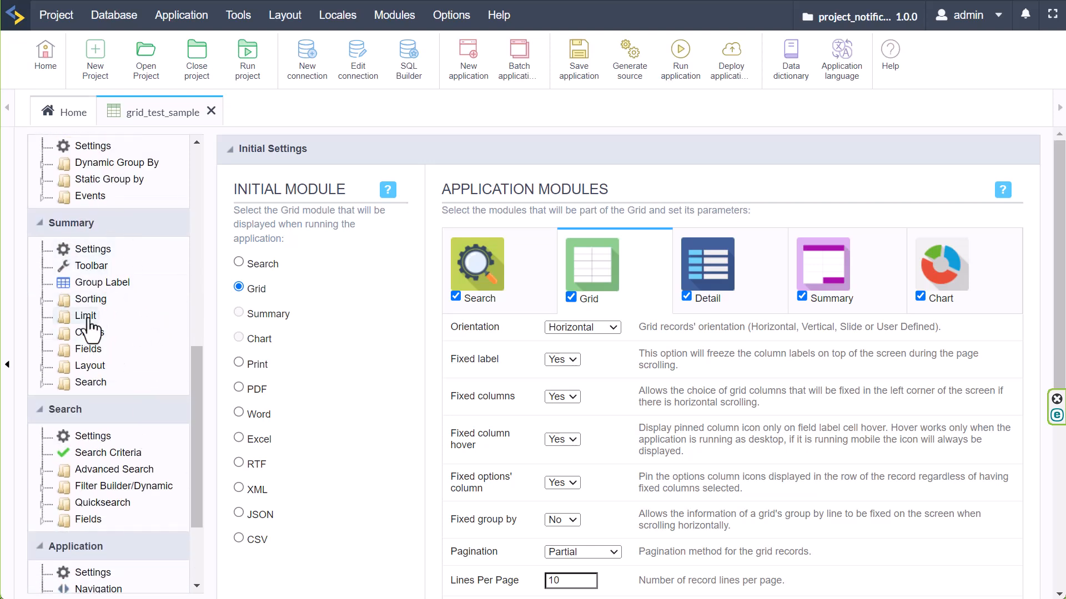
scroll(142, 363, down, 3)
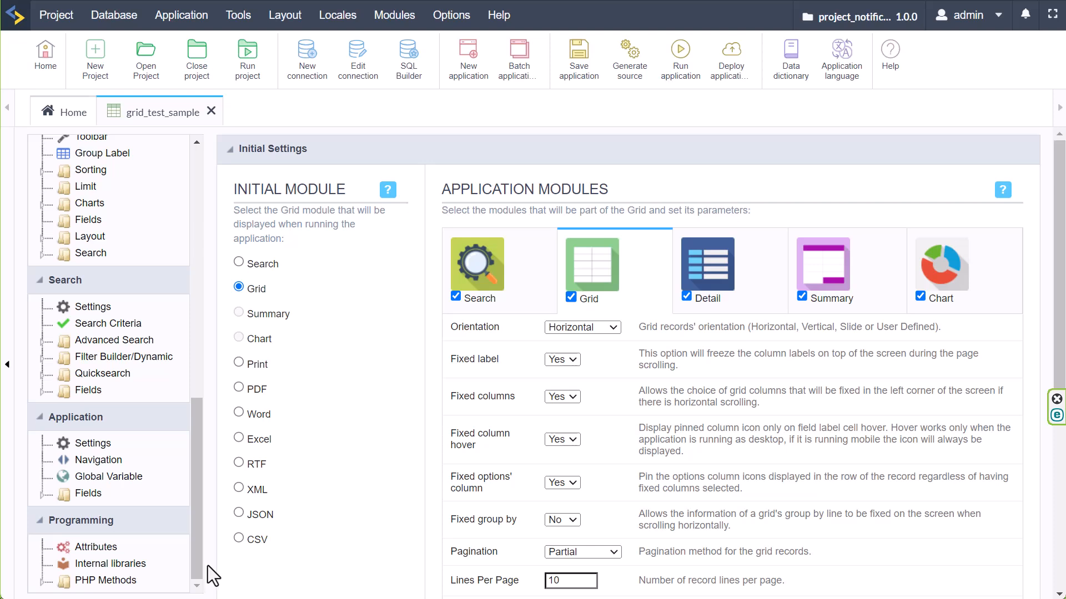
drag(199, 451, 205, 202)
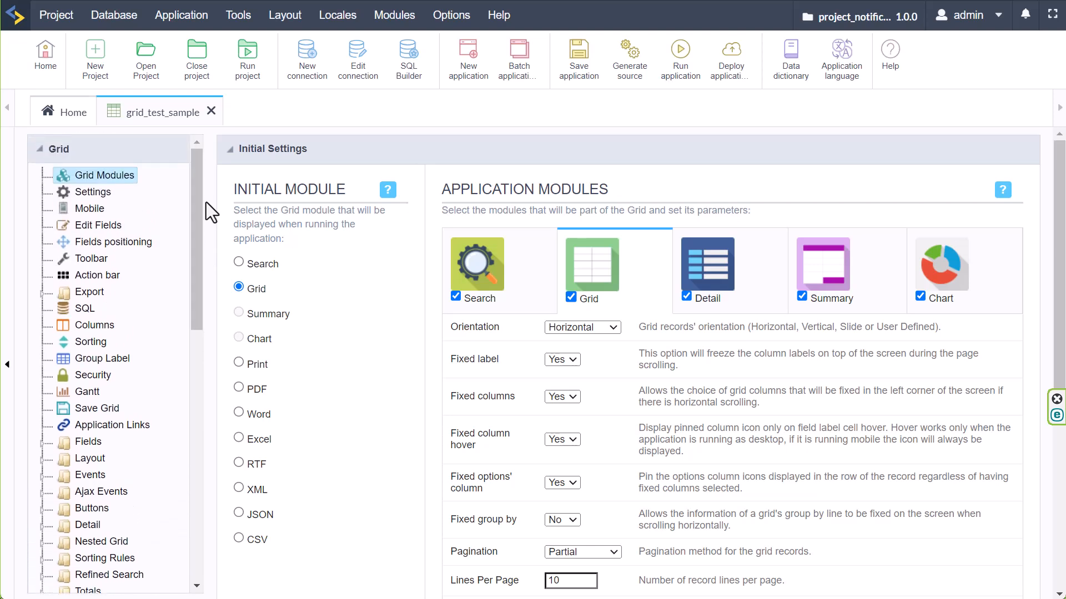
- Start a new static Group By rule with country, city and state as its grouping fields, in that order
click(90, 149)
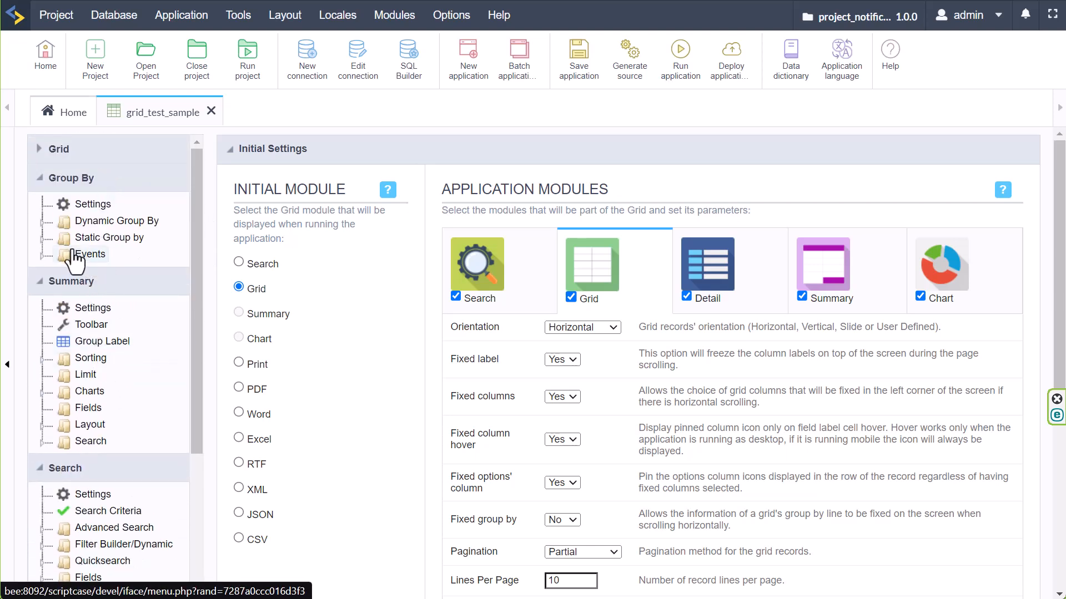
click(41, 238)
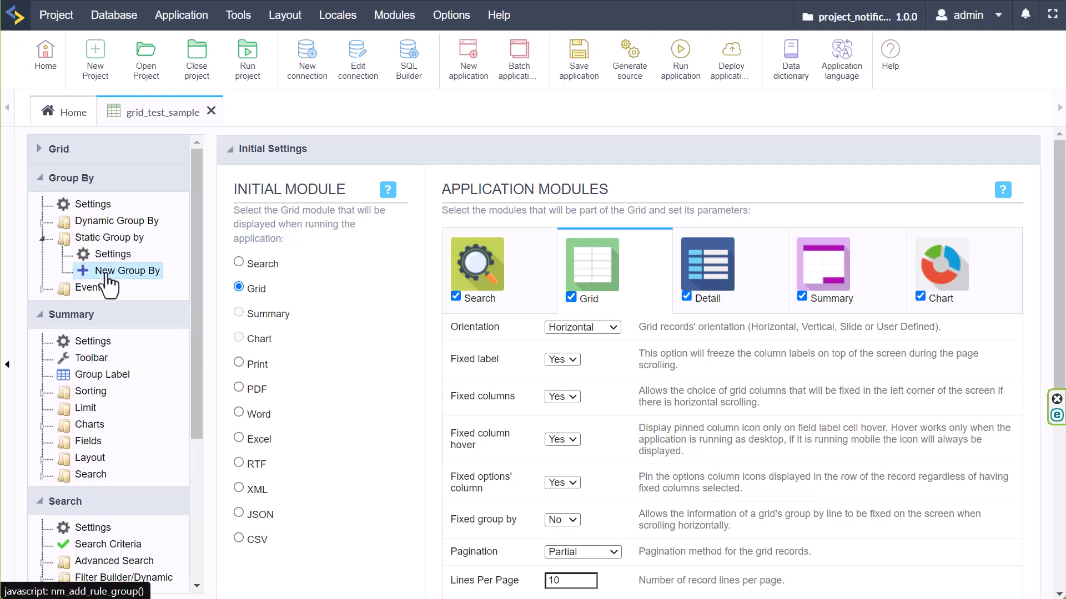
click(106, 270)
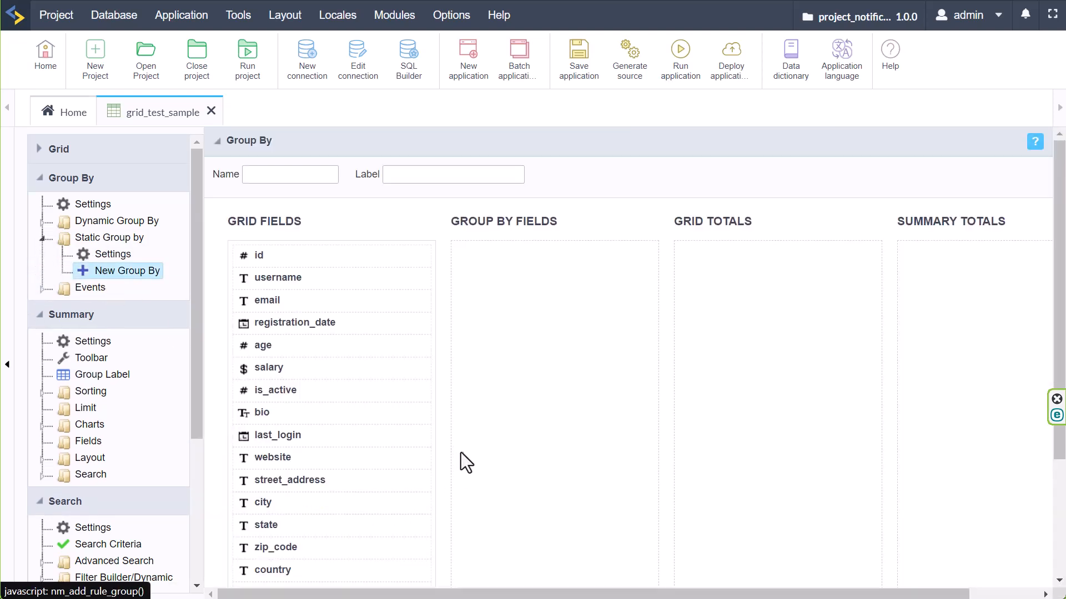
drag(277, 307, 482, 267)
click(644, 255)
drag(269, 566, 476, 276)
drag(263, 502, 502, 282)
drag(275, 526, 492, 359)
- Name the Group By rule grp_location, leave its label empty, and save the application
click(286, 175)
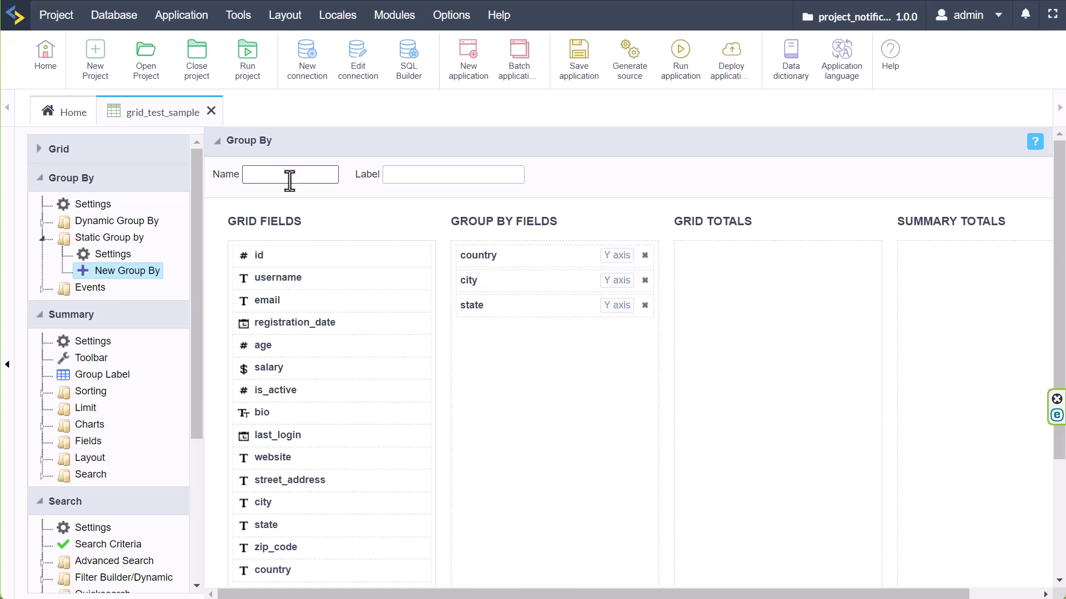
text(grp_location)
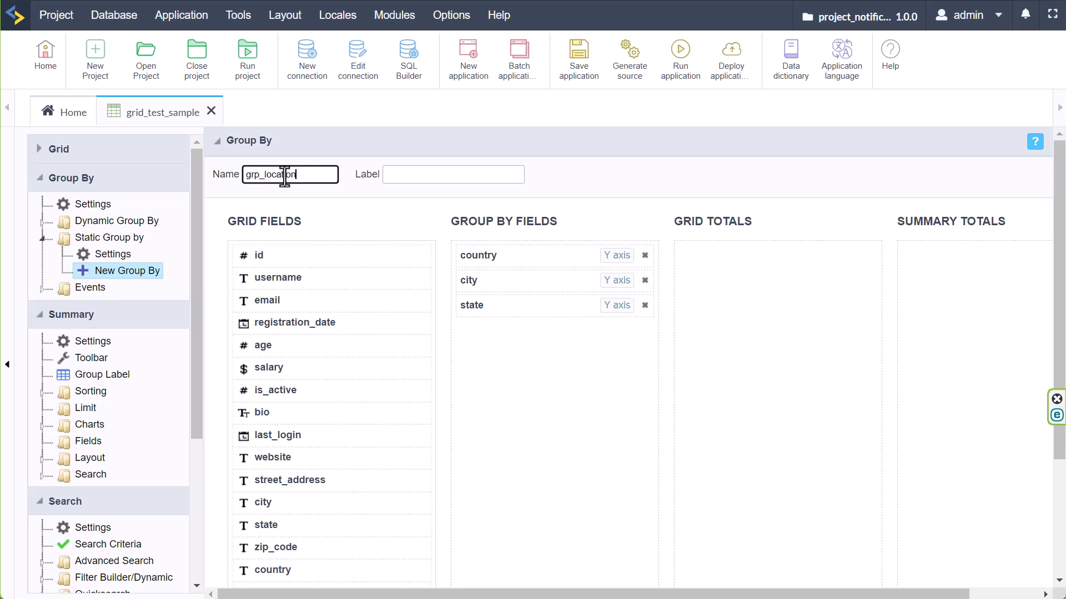
click(425, 175)
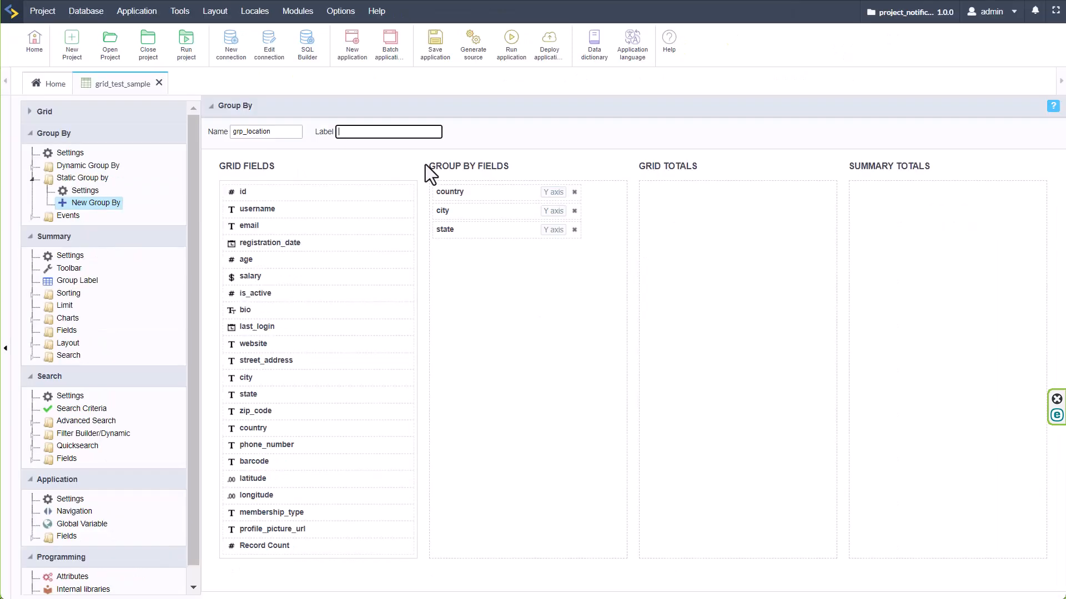
click(435, 40)
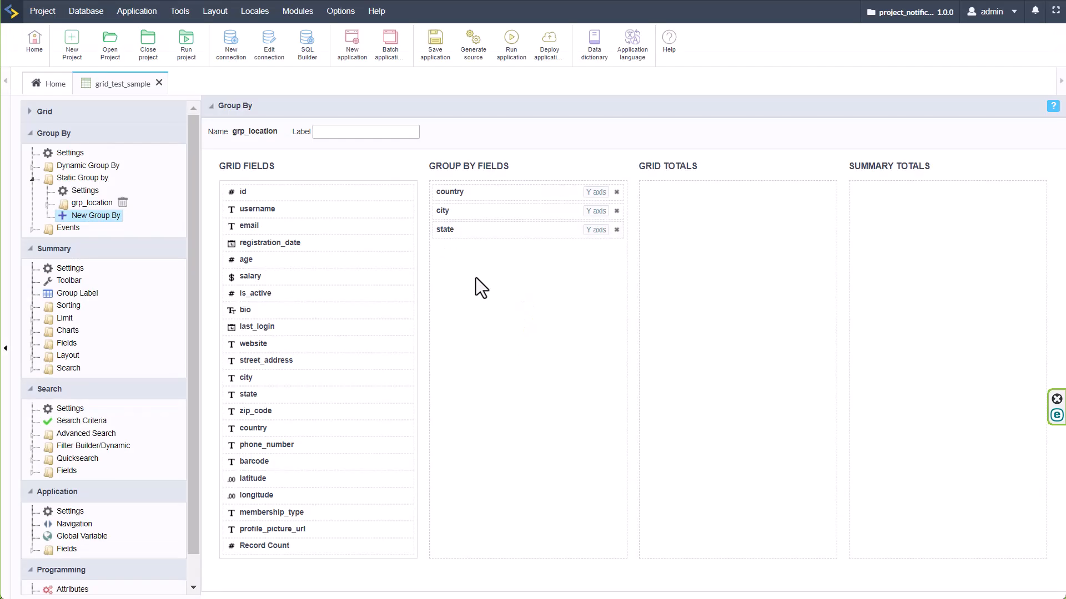
- Expand the grp_location rule's fields and review the settings of its city field
click(91, 203)
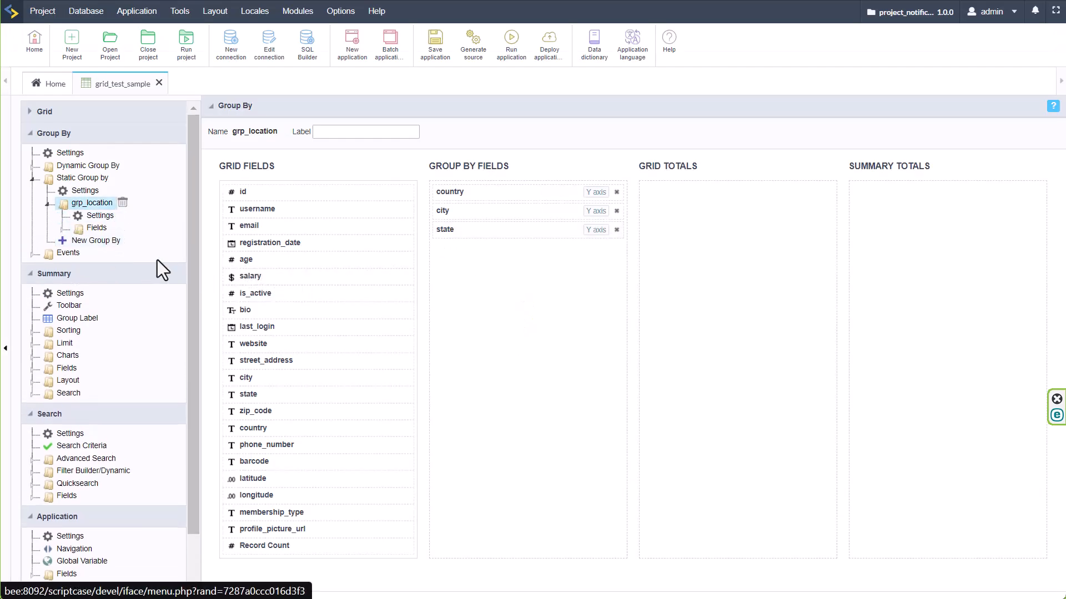
click(97, 228)
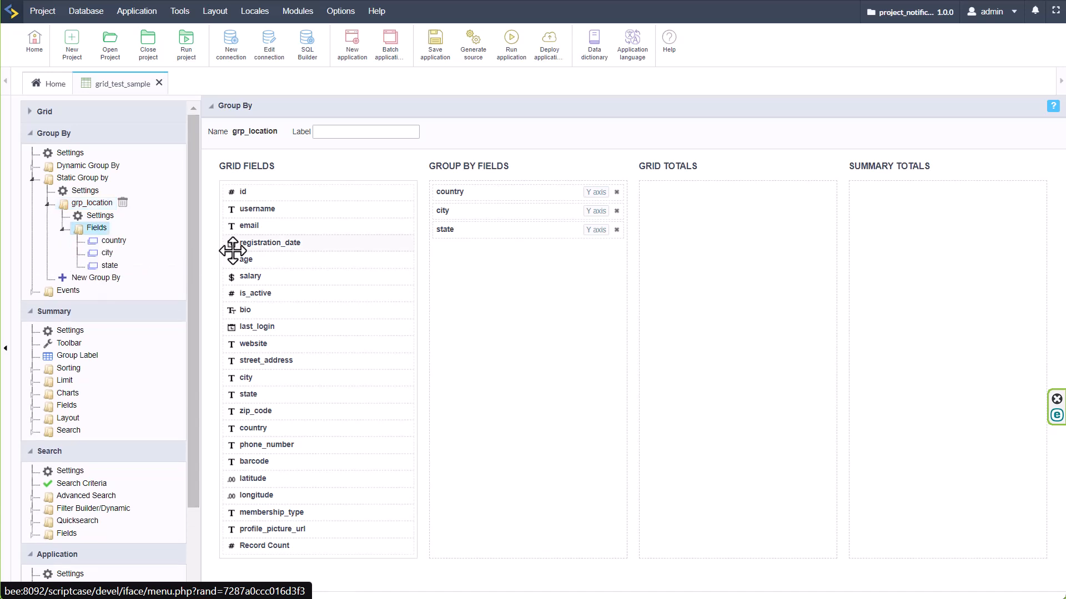
click(106, 253)
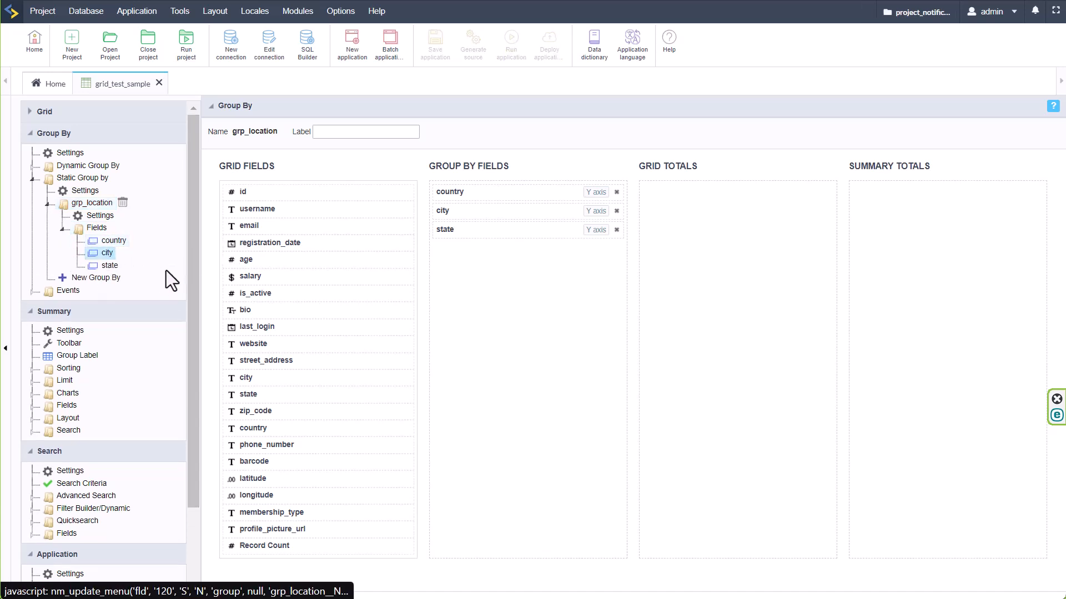
click(90, 205)
click(88, 205)
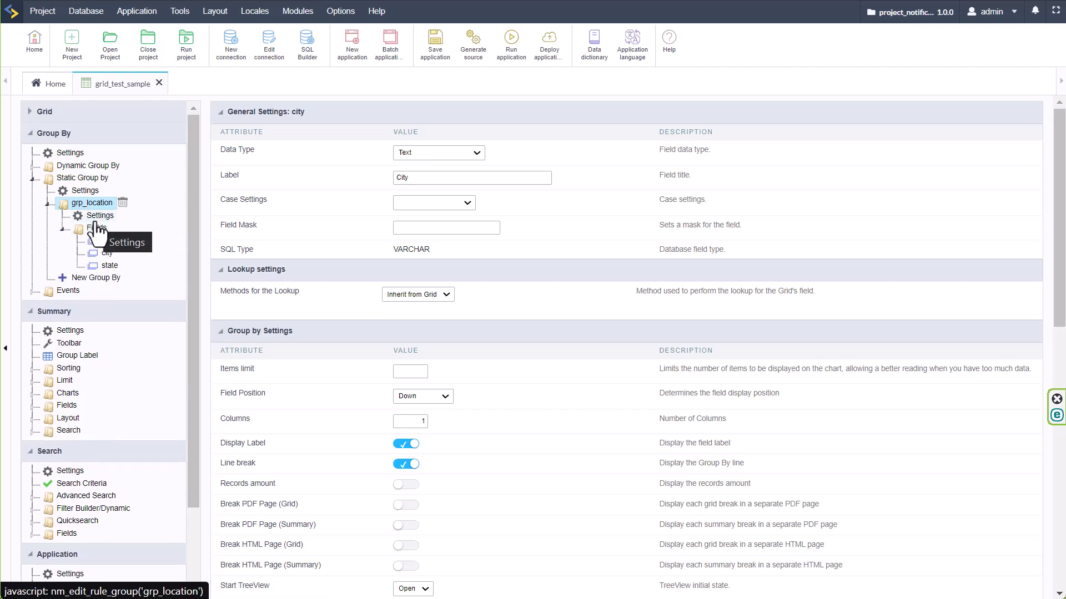
scroll(338, 429, down, 5)
- Run the grid application to check the grouping, and return to the application editor
click(522, 50)
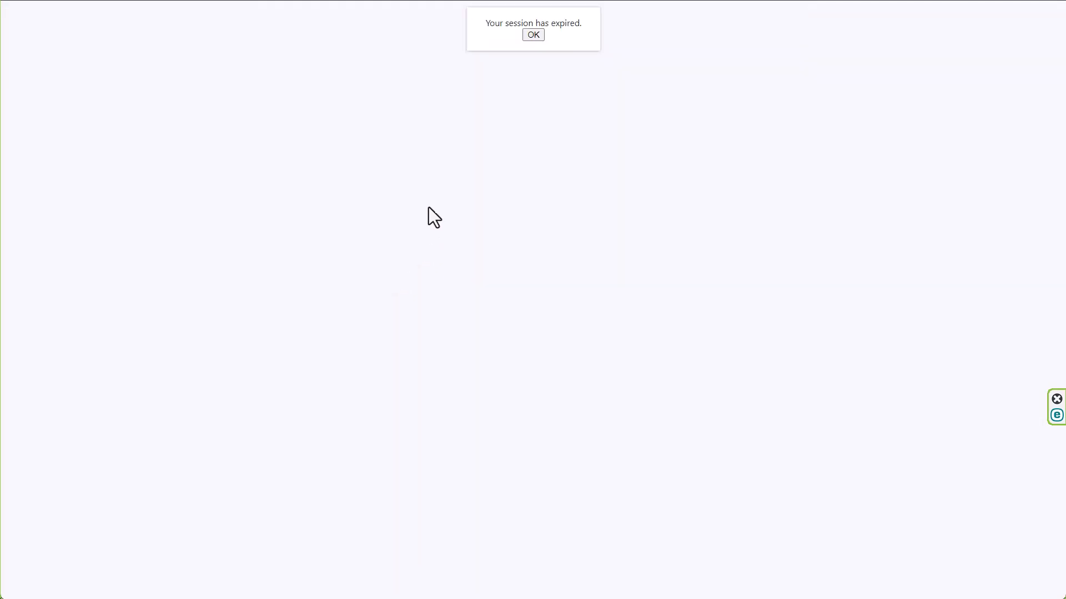
click(253, 0)
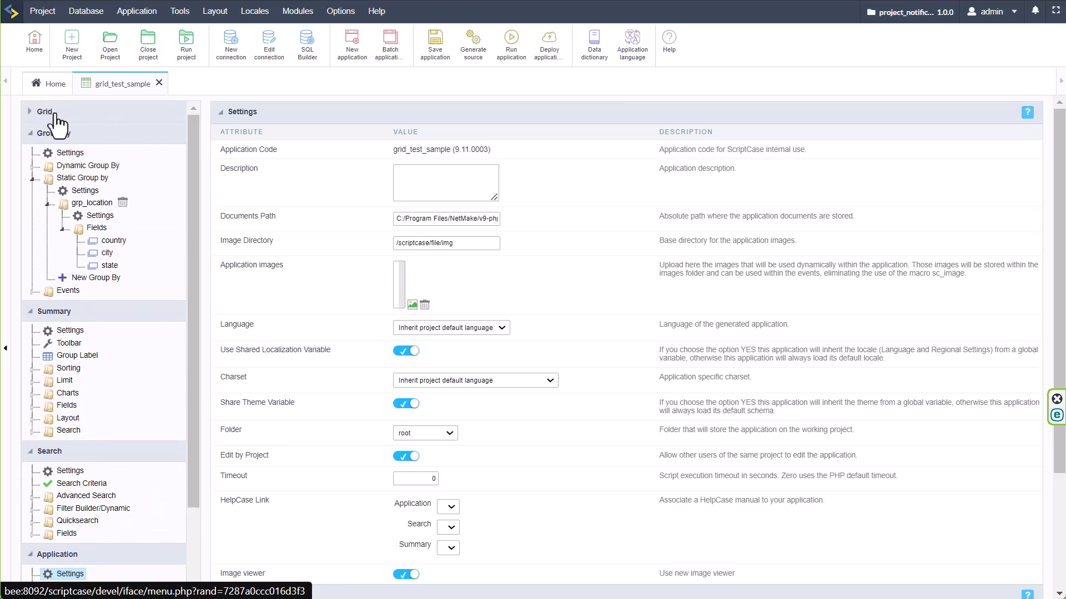
- Open the Grid module's Security settings and review the access, cookie and header options
click(44, 112)
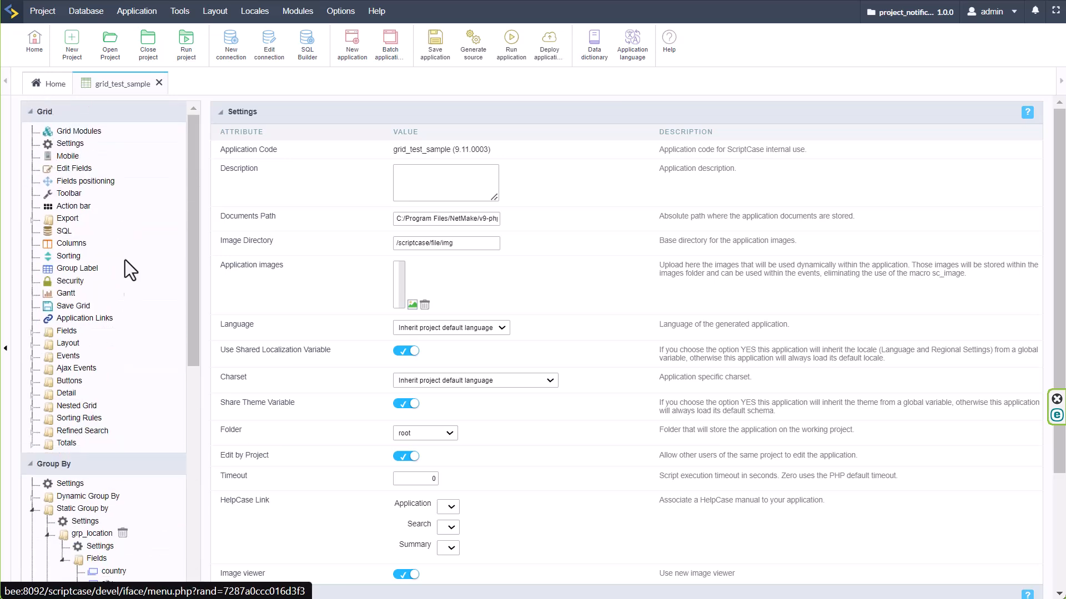
click(71, 281)
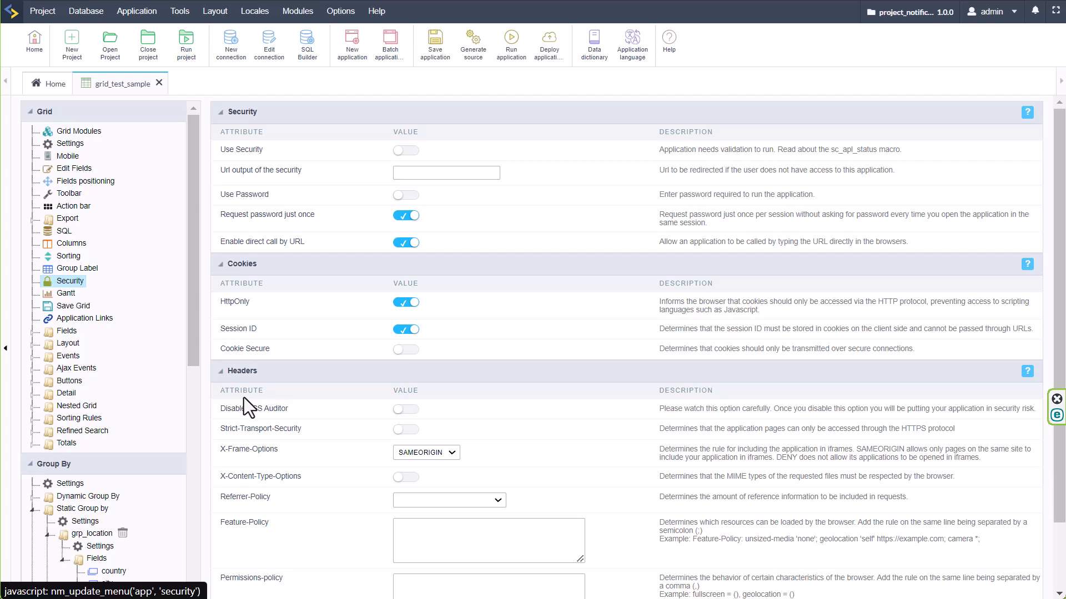
click(410, 173)
- Run the grid application, look through the records grouped by country, city and state, and return to the application editor
click(512, 40)
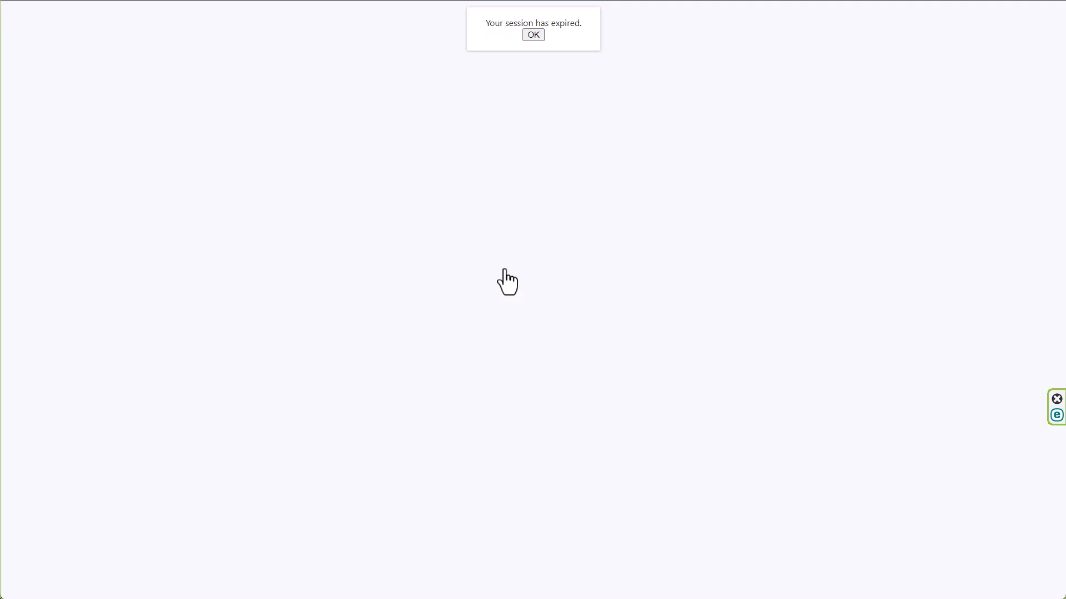
key(Return)
scroll(608, 411, down, 3)
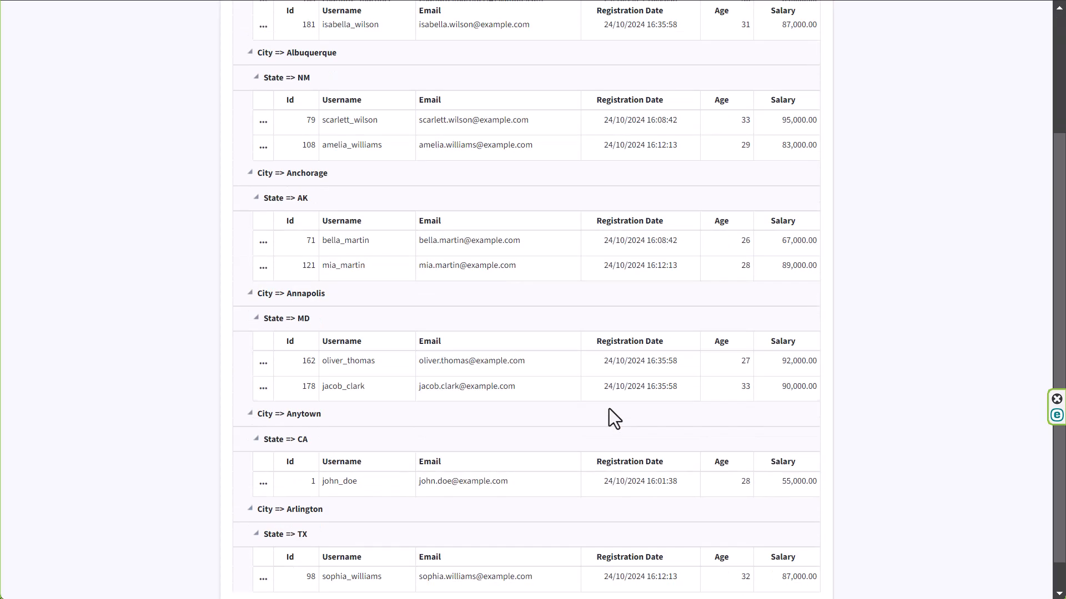
scroll(554, 441, down, 1)
scroll(549, 438, up, 4)
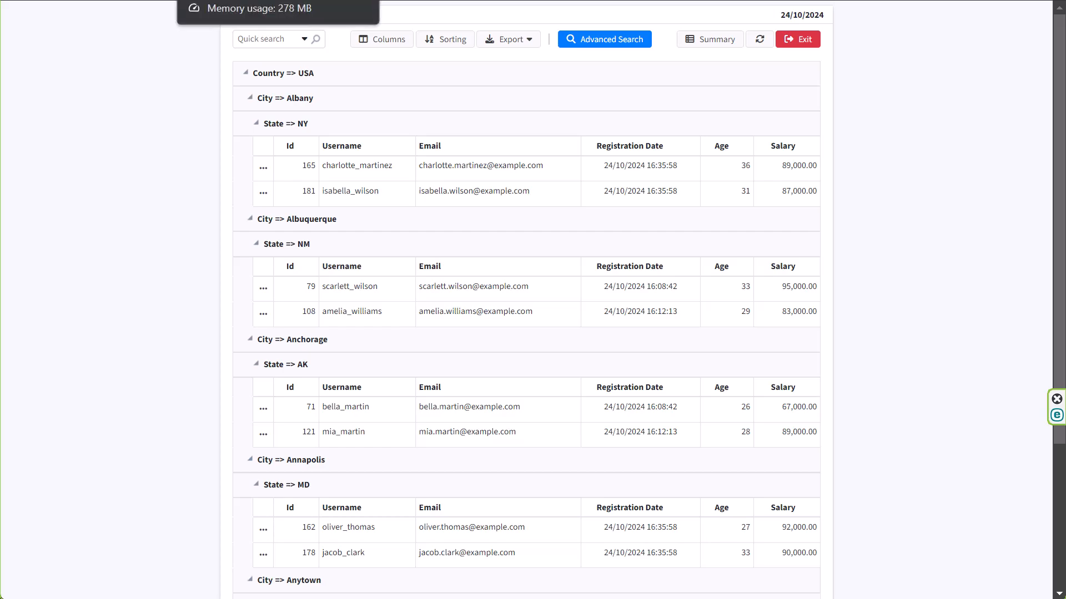
click(238, 0)
- Collapse the Group By section and review the Summary settings, including the layout setting for grp_location
scroll(173, 444, down, 6)
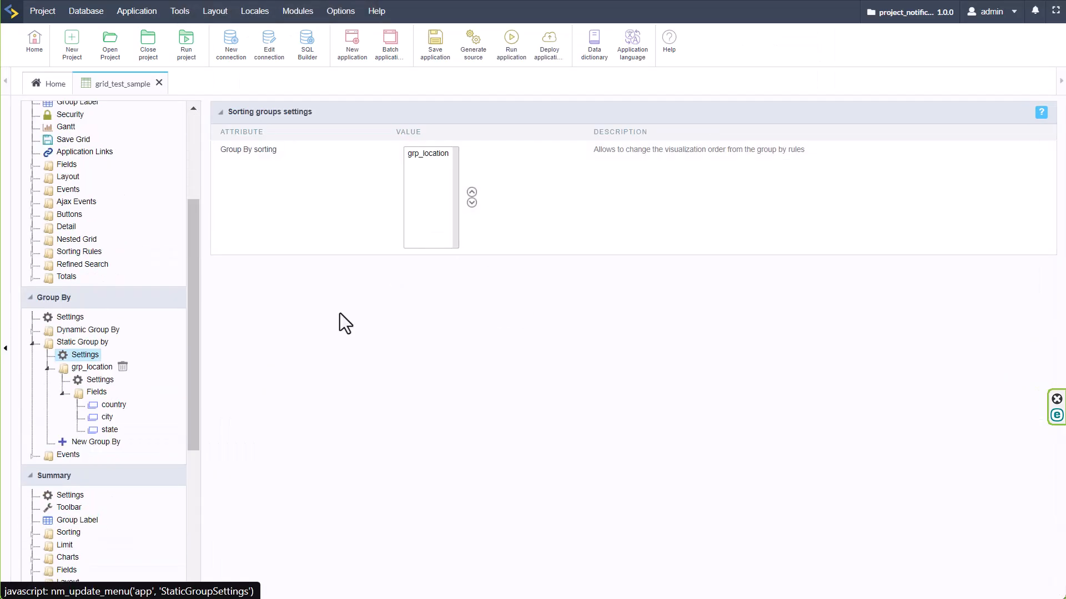
scroll(38, 491, down, 3)
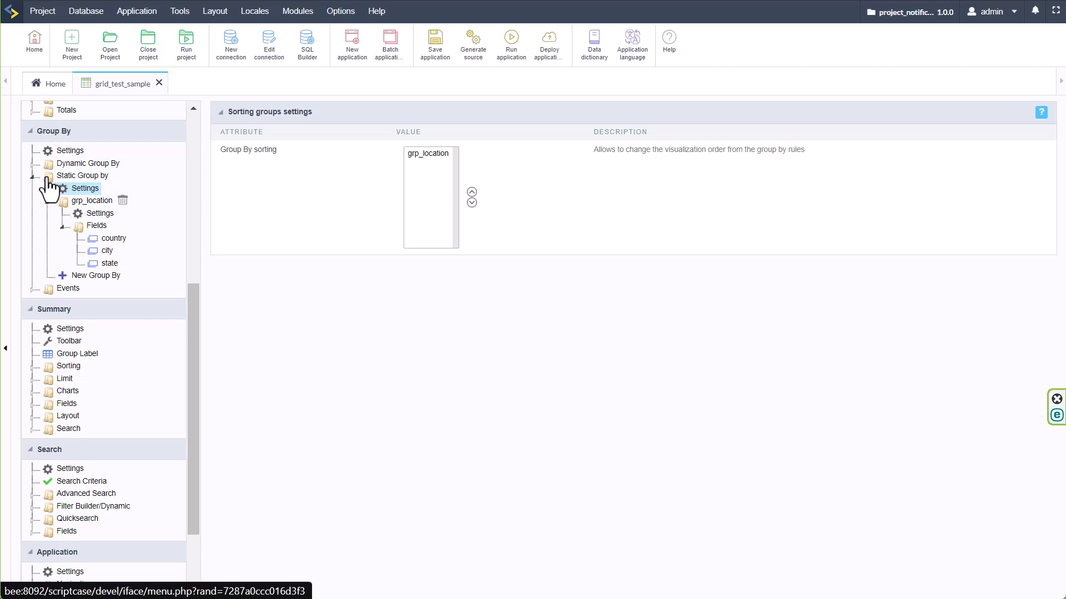
click(32, 176)
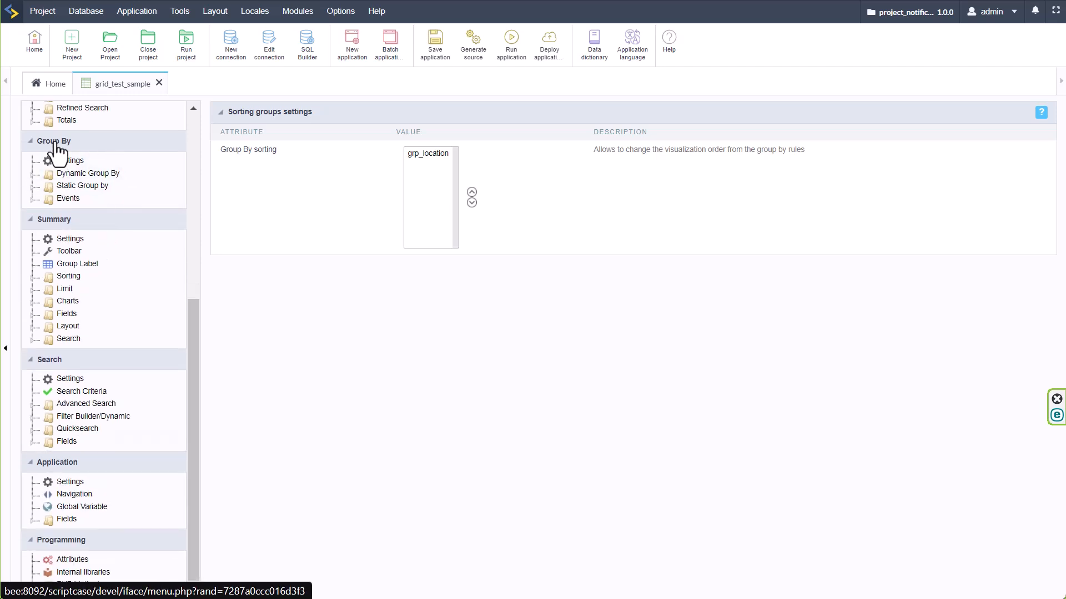
click(55, 141)
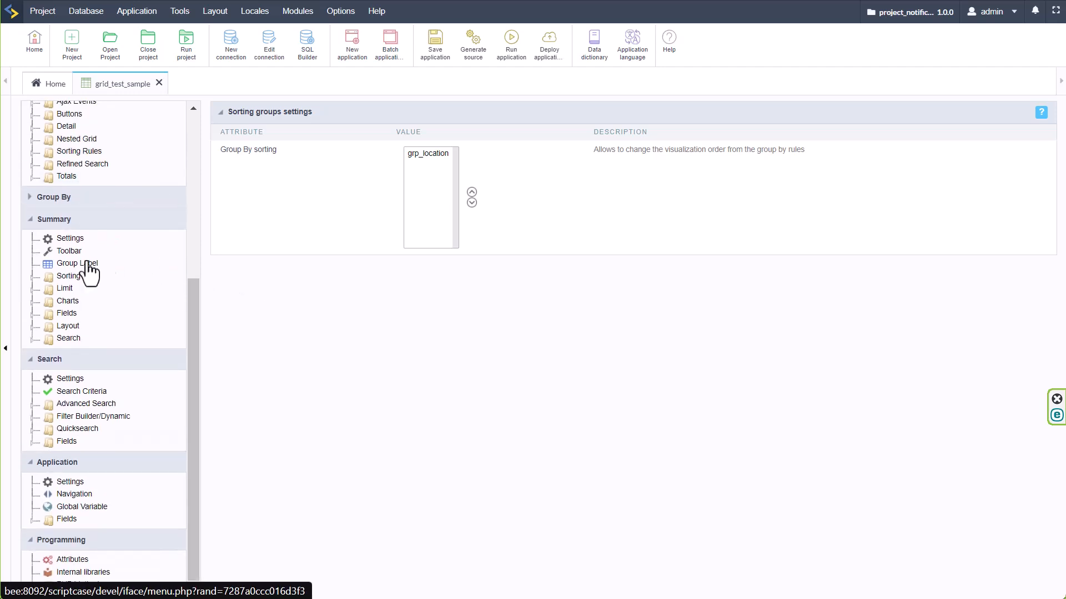
click(70, 239)
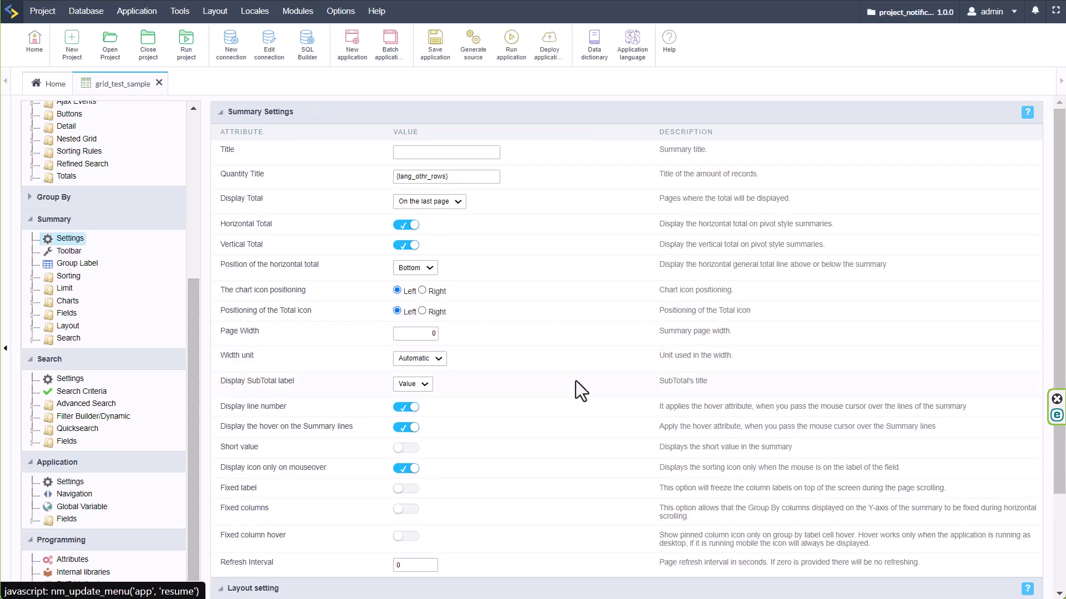
scroll(575, 381, down, 2)
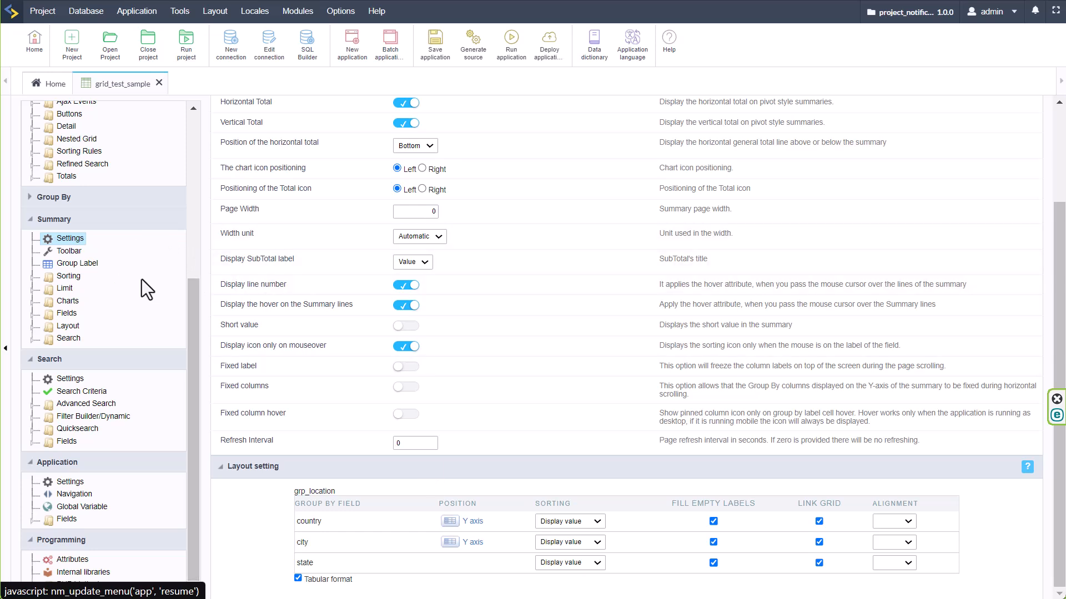
- Open the Filter Builder settings in the Search section, enable Search Modal, and save the application
click(39, 219)
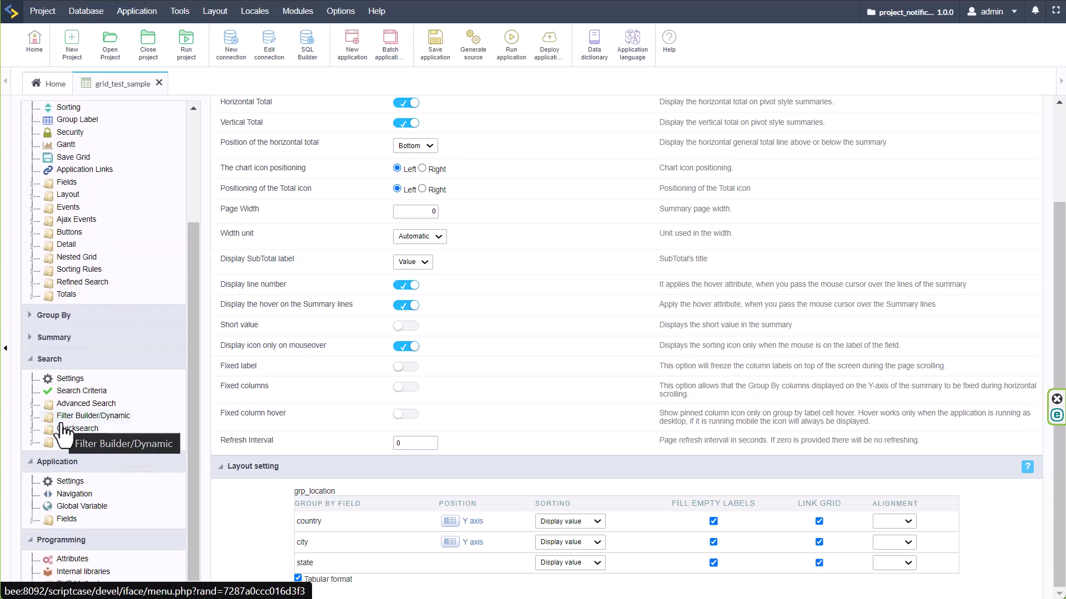
click(32, 417)
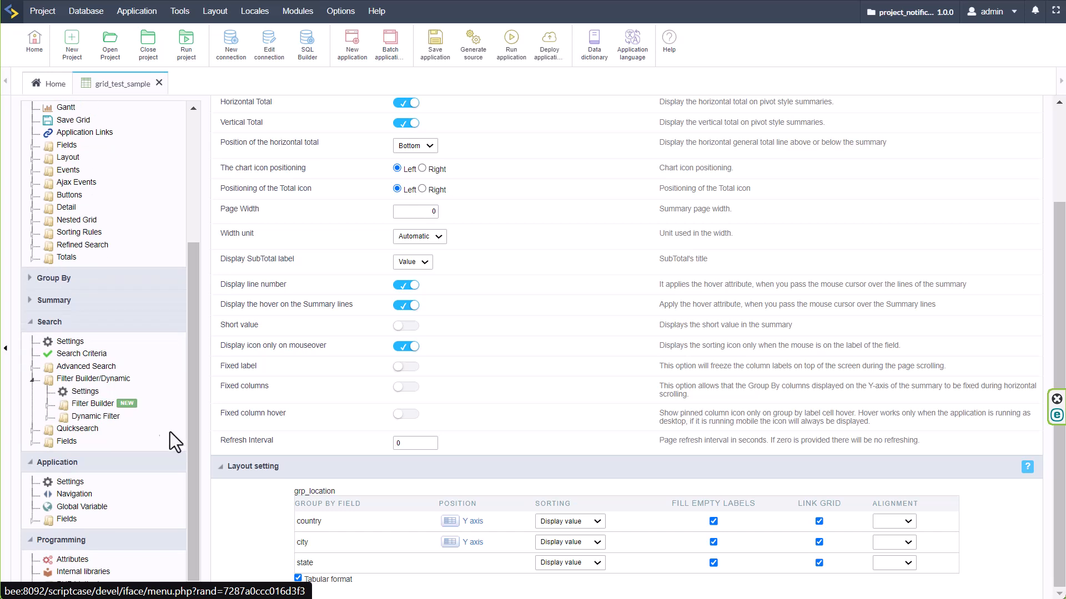
right_click(153, 405)
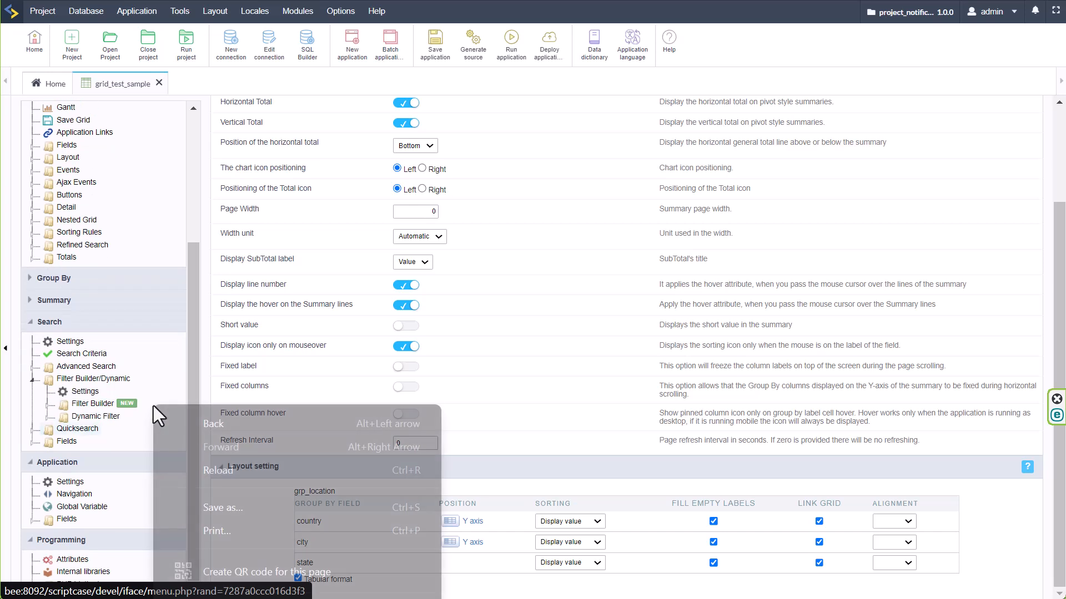
click(313, 388)
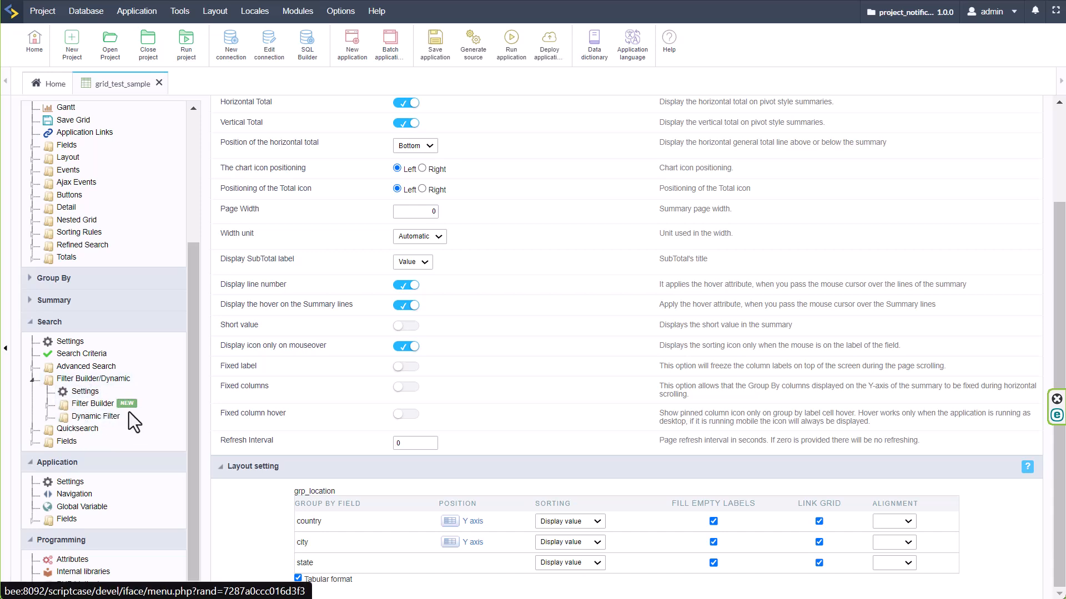
click(83, 405)
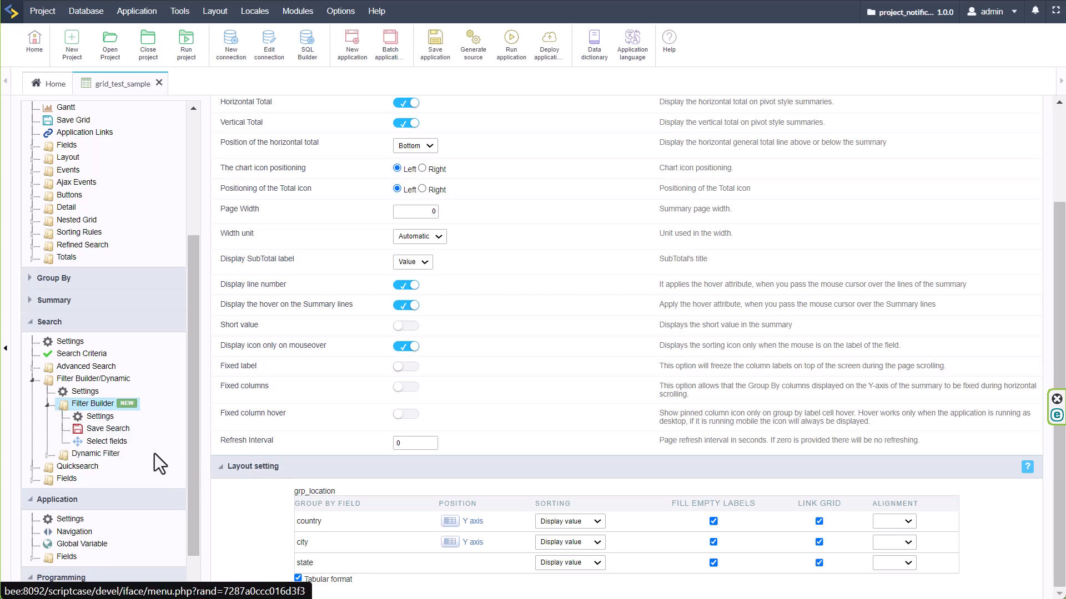
click(97, 417)
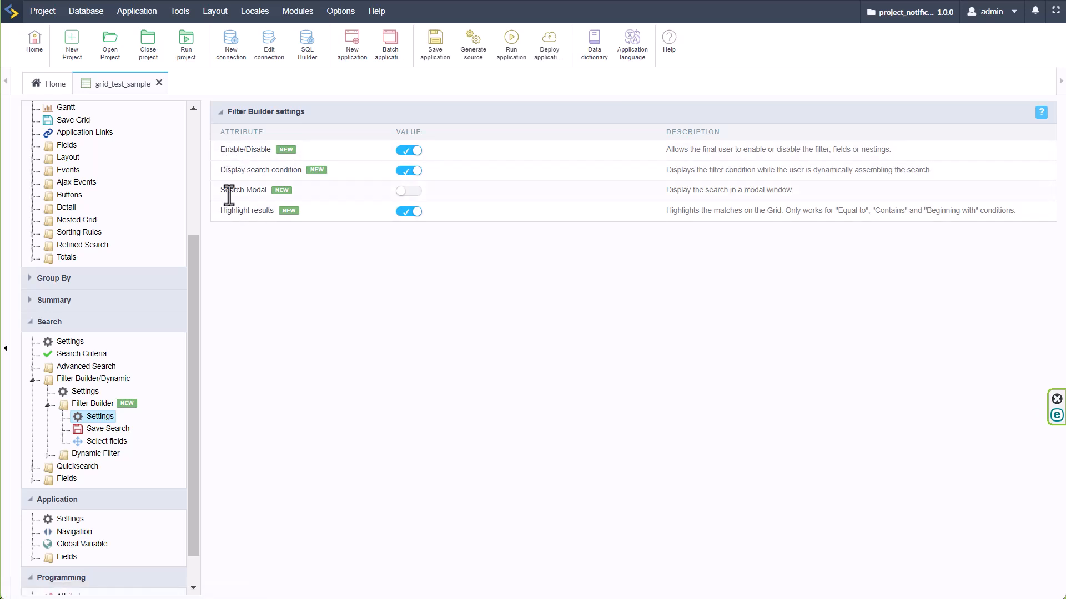
click(411, 193)
click(432, 60)
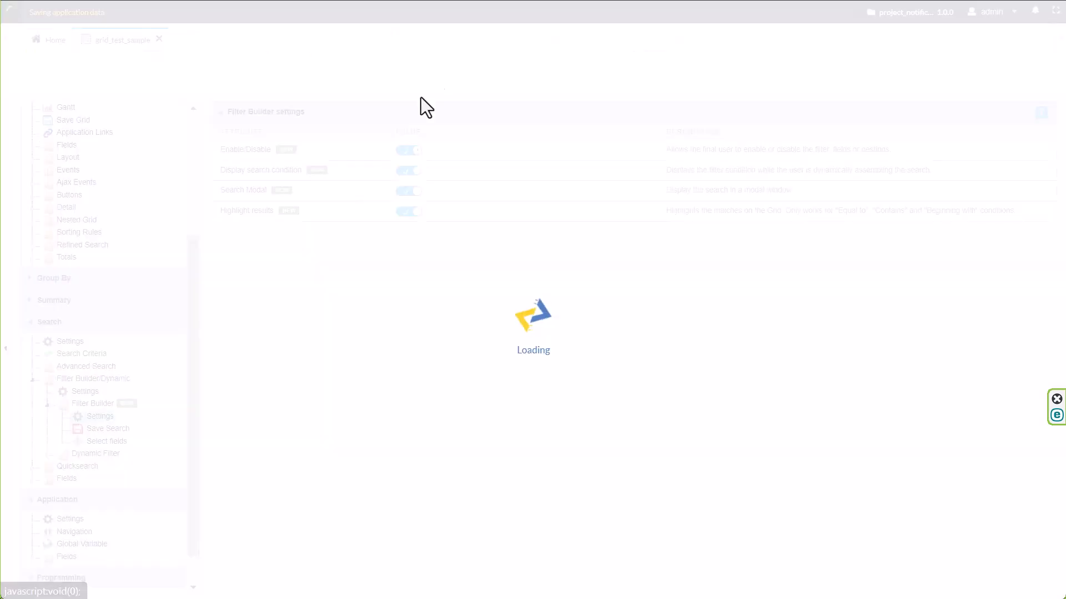
- Add the country, city and state fields, in that order, to the Filter Builder's selected fields
click(105, 441)
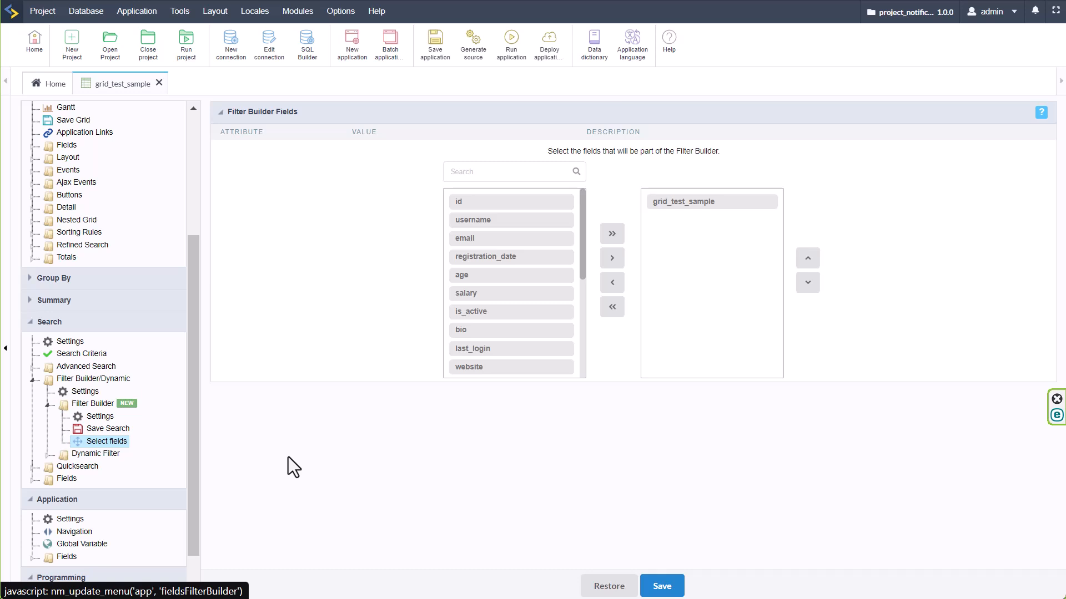
click(506, 238)
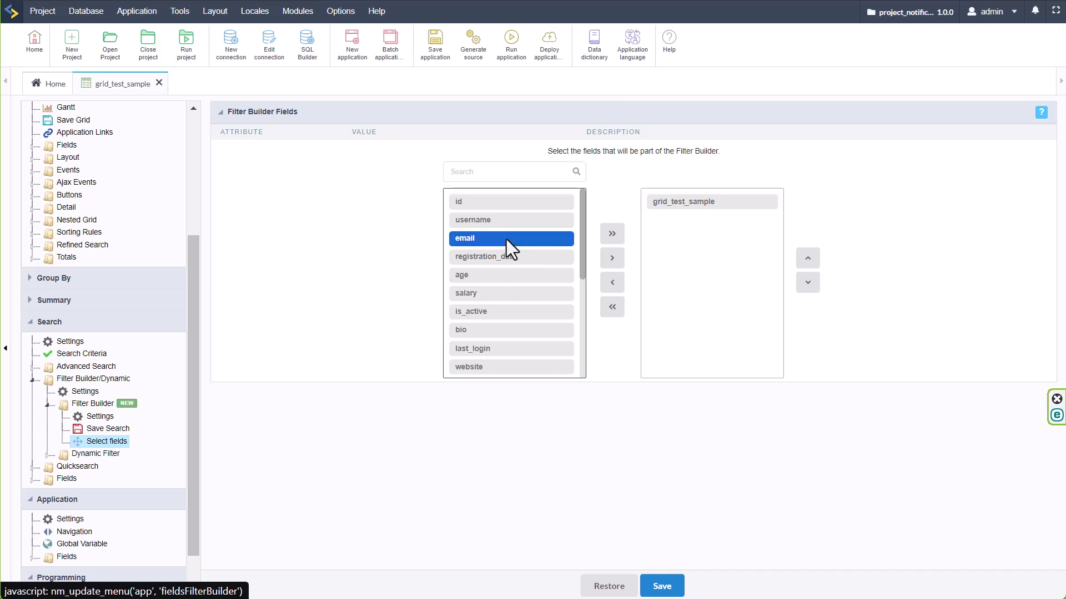
scroll(535, 343, down, 5)
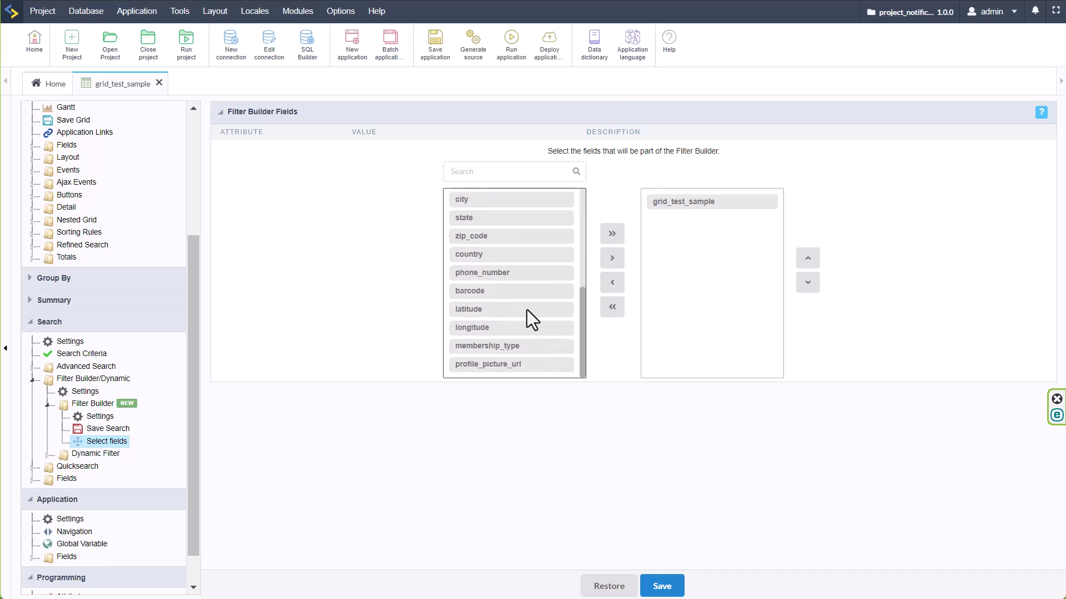
click(533, 254)
click(609, 260)
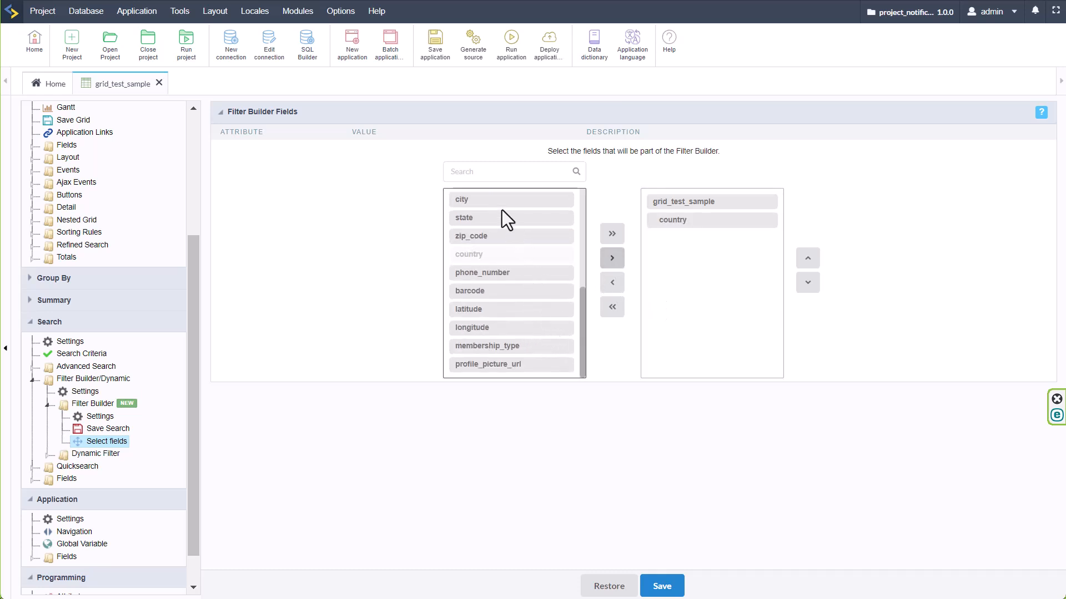
click(502, 201)
click(612, 258)
click(499, 216)
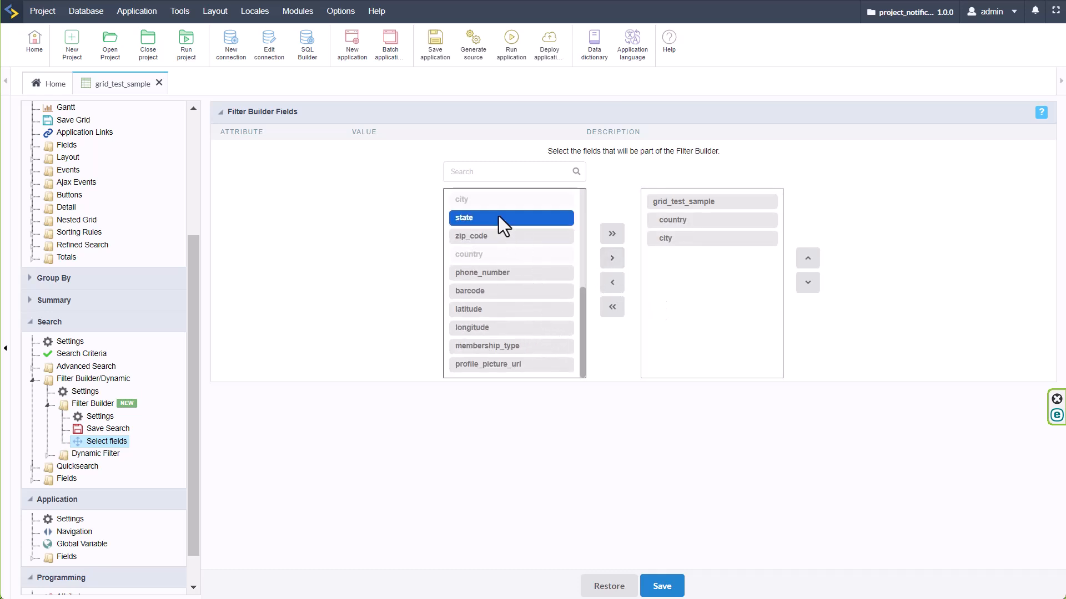
click(609, 261)
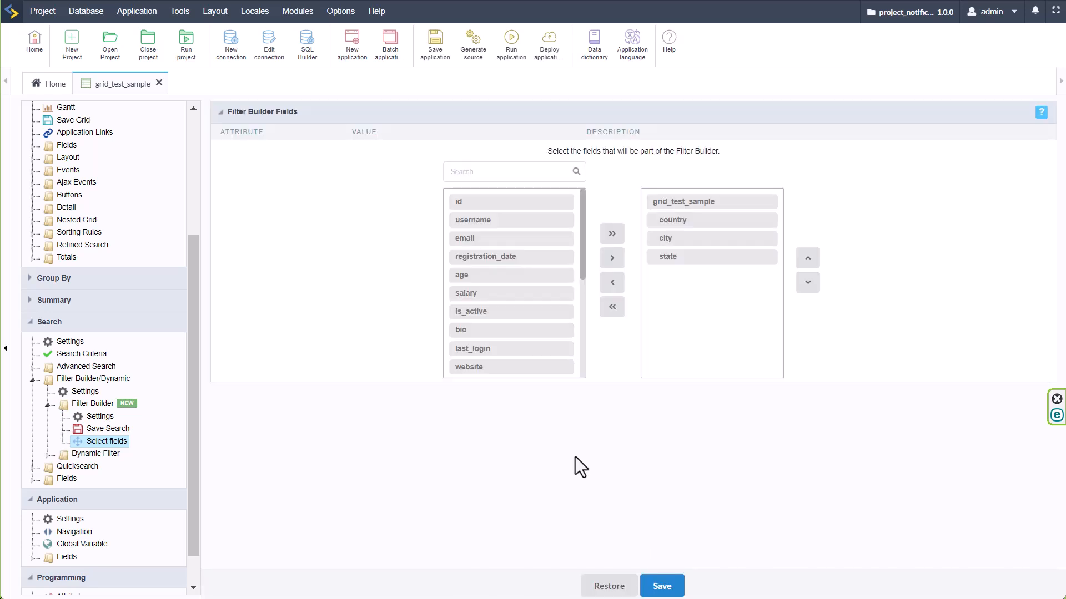
- Enable Use Rules in the Filter Builder's Save Search settings and add a rule named my_rule with the label Rules
click(108, 428)
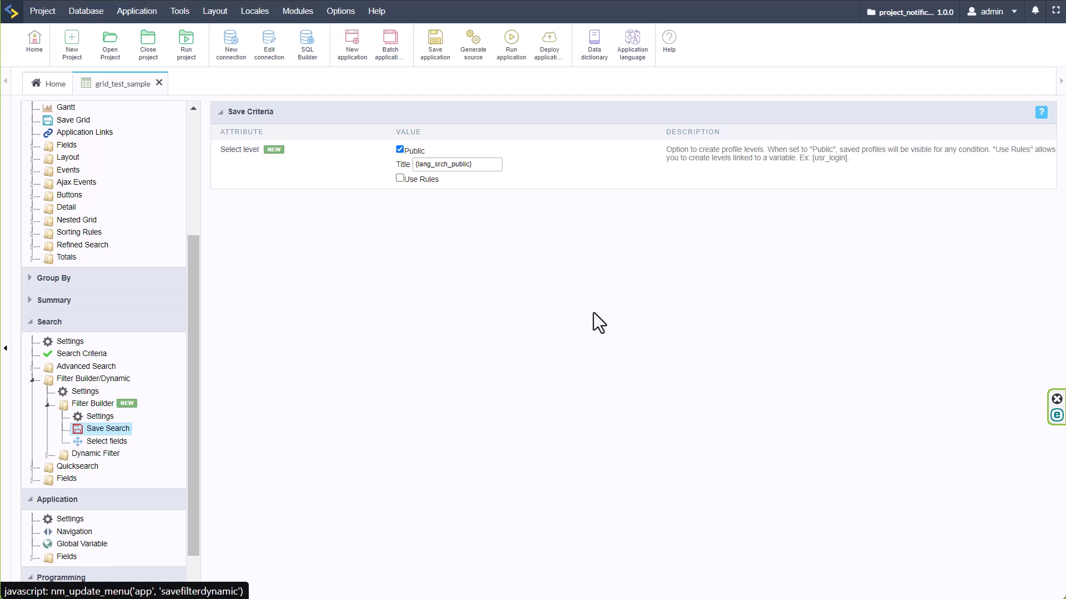
click(400, 178)
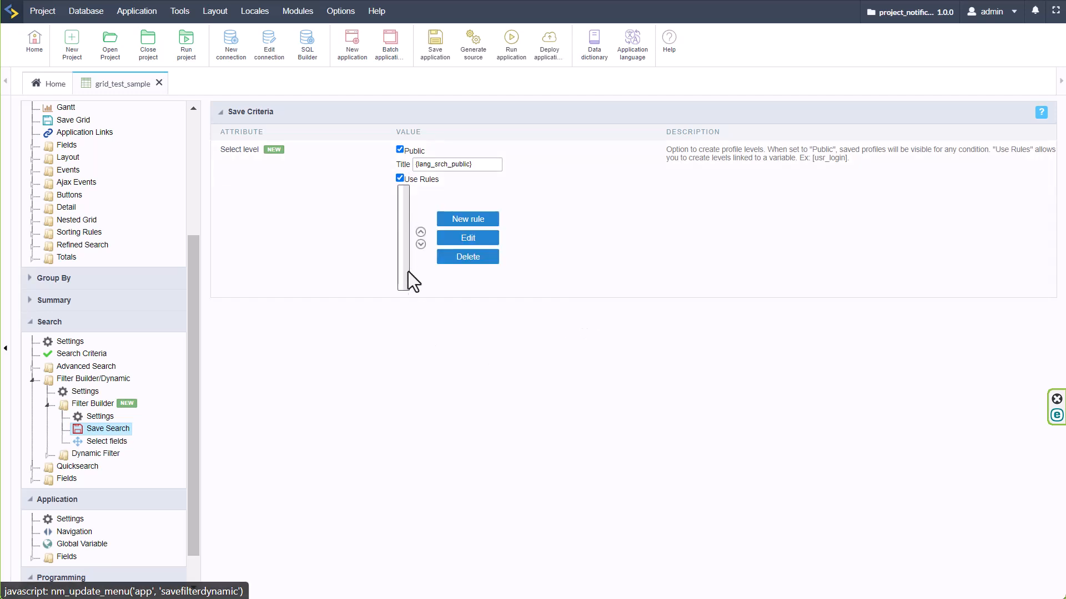
click(463, 220)
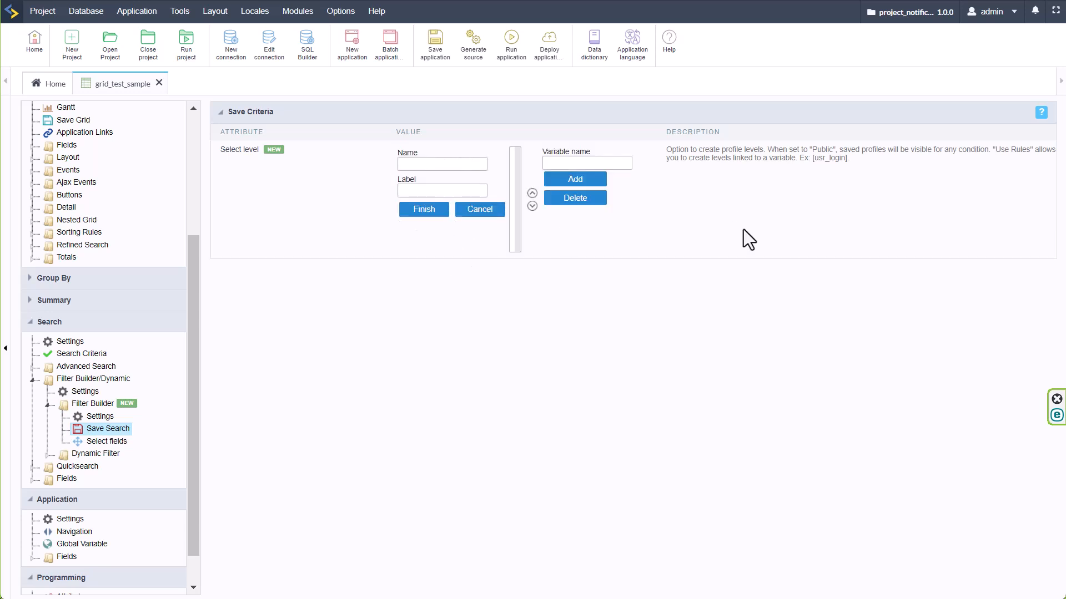
click(454, 162)
text(my_rule)
click(442, 190)
text(Rules)
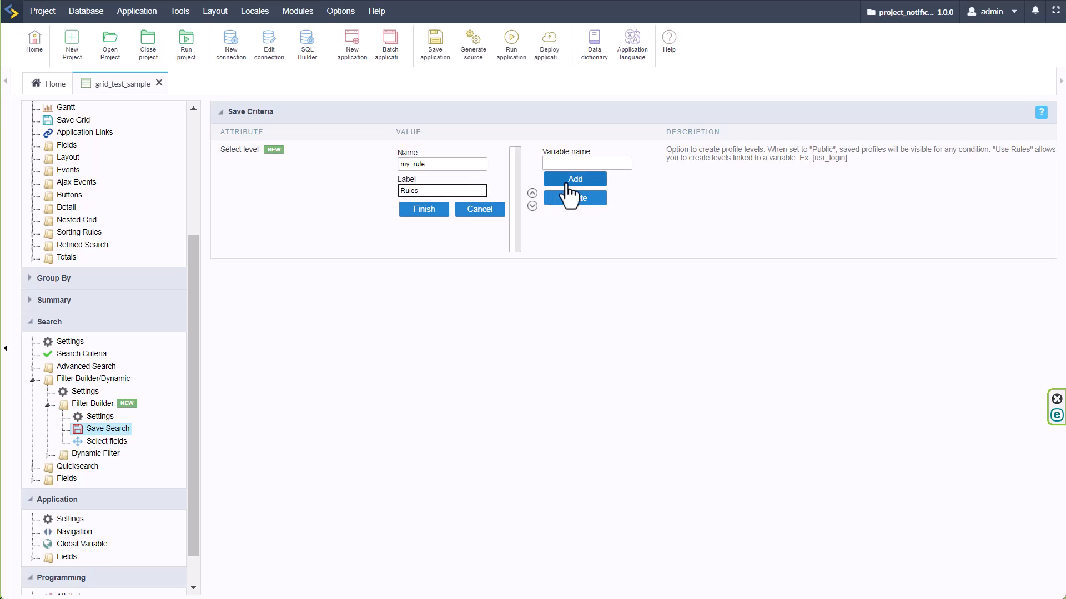
click(440, 209)
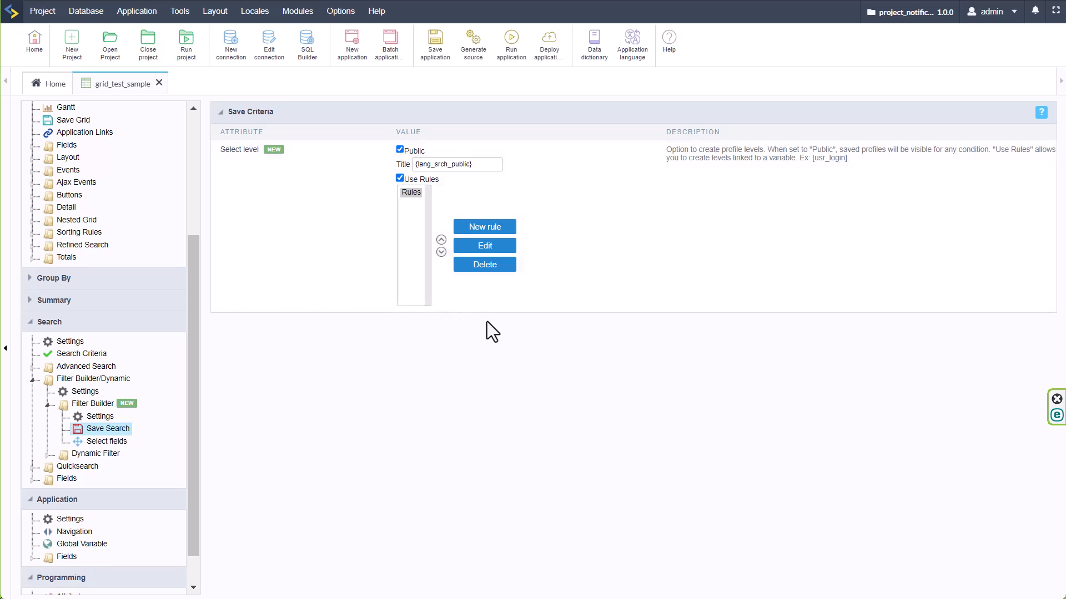
- Run the grid application, enlarge the page, inspect the Filter Builder dialog, and cancel it to return to the editor
click(509, 56)
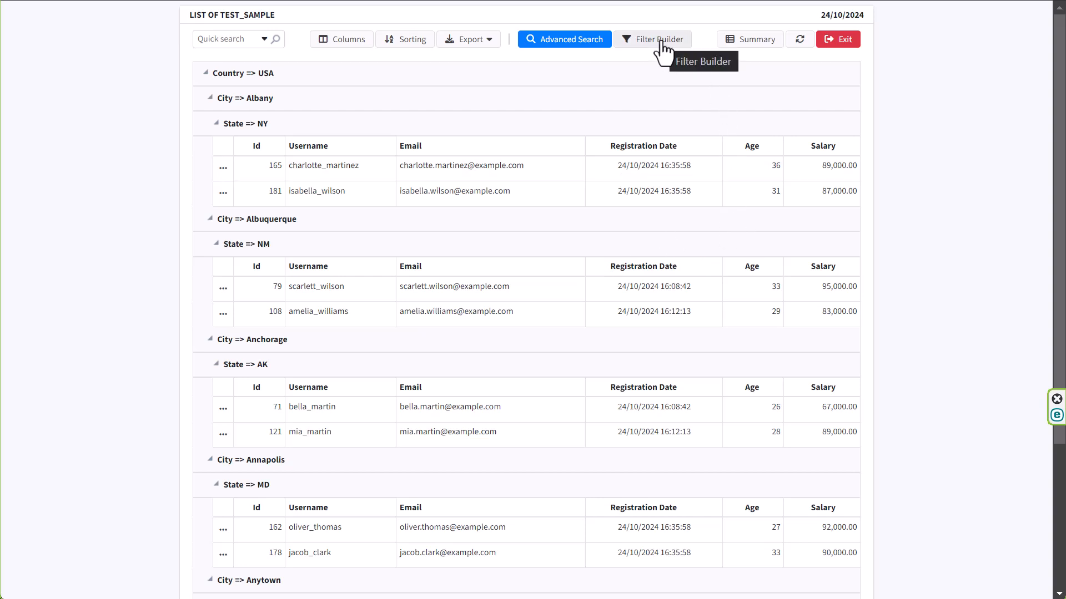
key(ctrl+plus)
key(ctrl+plus)
key(ctrl+plus)
key(ctrl+plus)
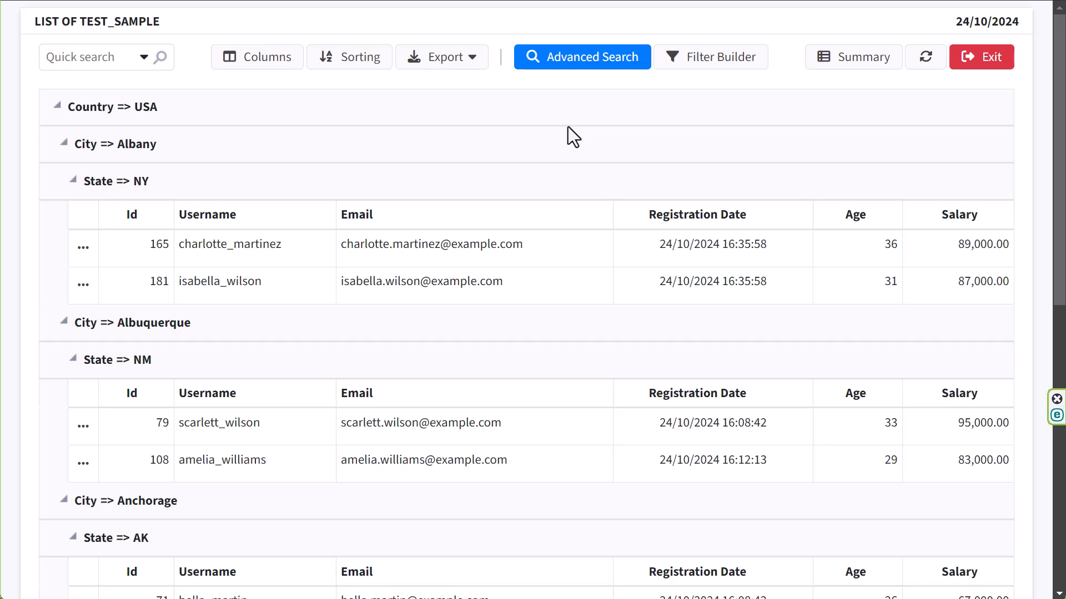
click(701, 65)
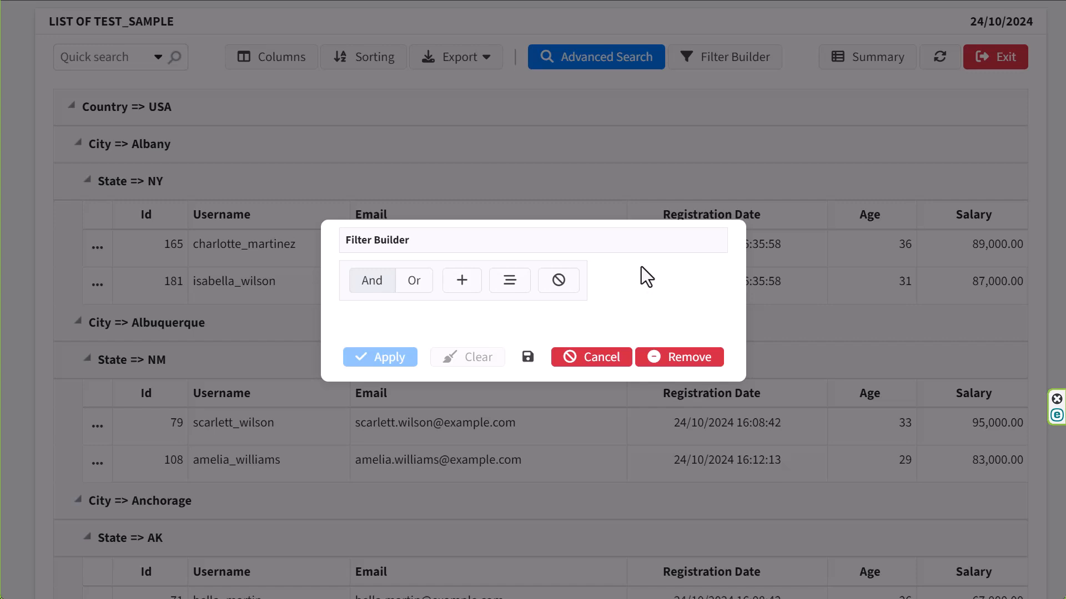
click(603, 375)
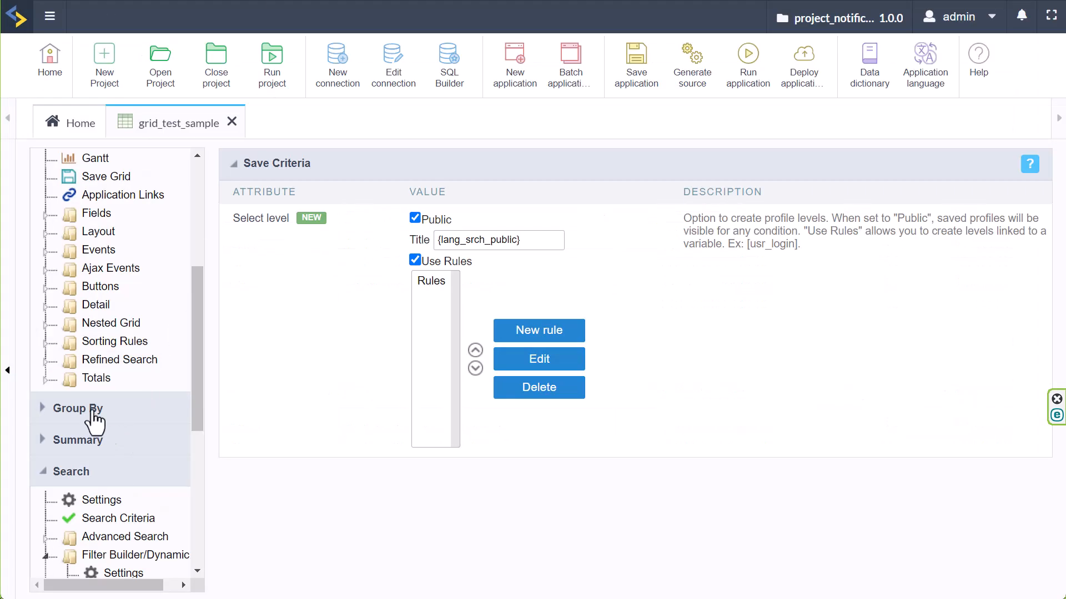
- Delete the grp_location static group by from the grid's Group By section
click(84, 409)
click(45, 457)
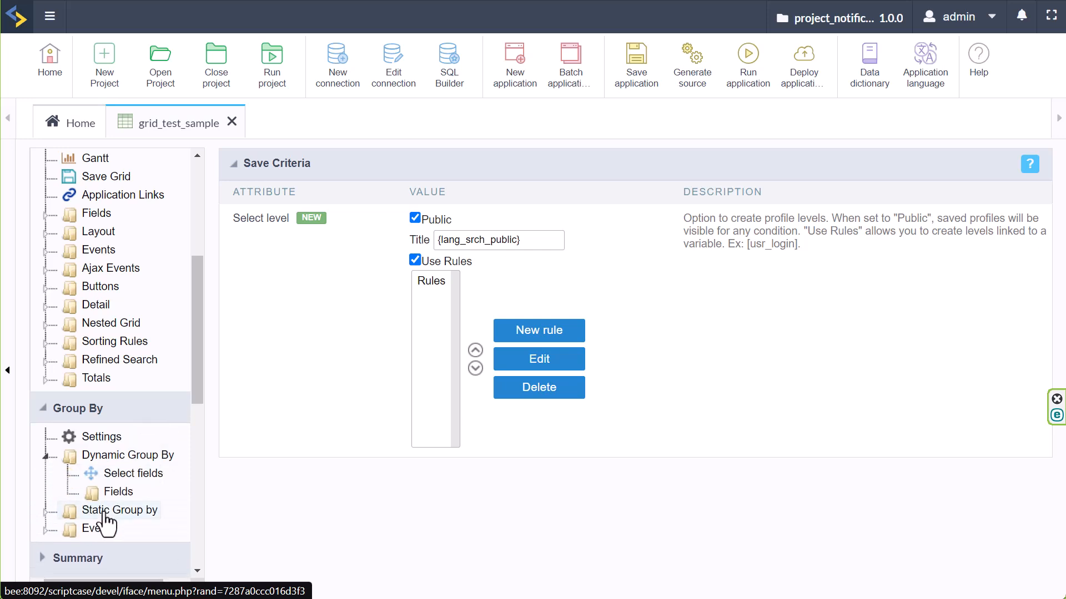
click(46, 511)
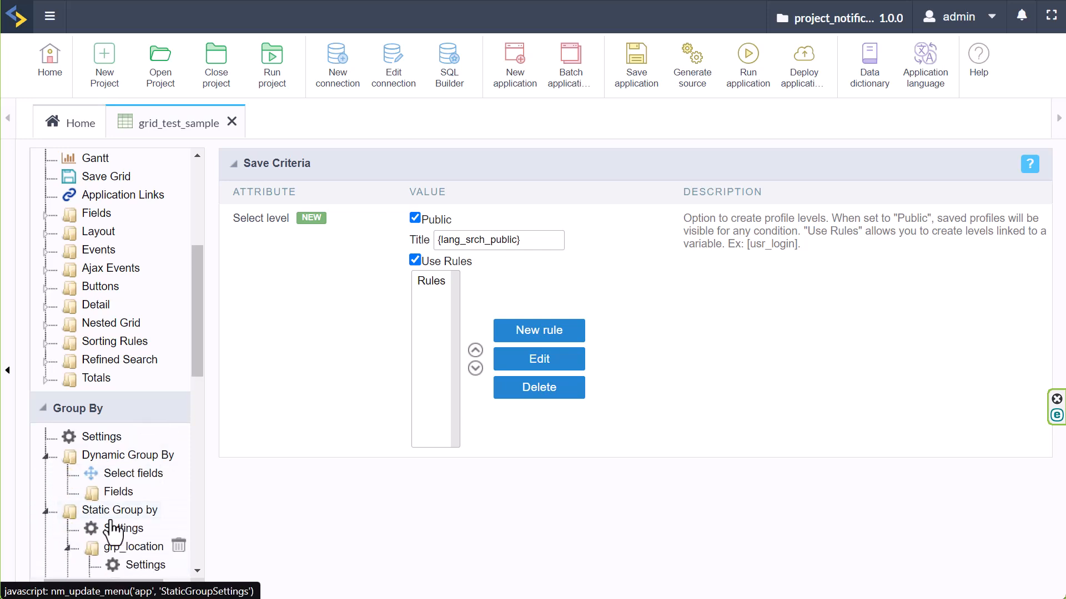
click(179, 546)
click(601, 58)
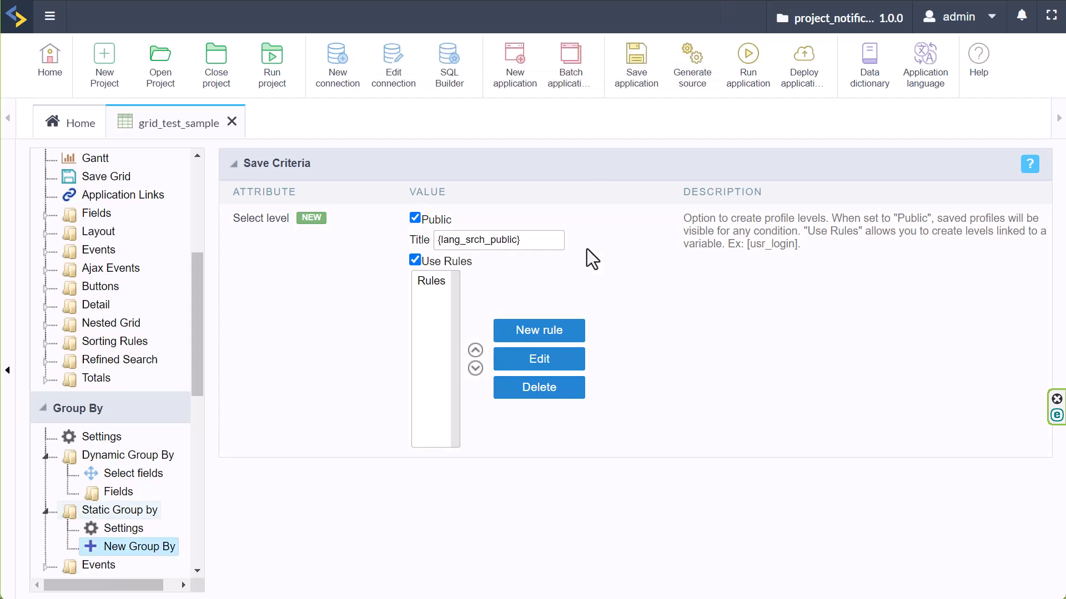
- Run the grid application and apply a Filter Builder condition where Country contains England
click(753, 92)
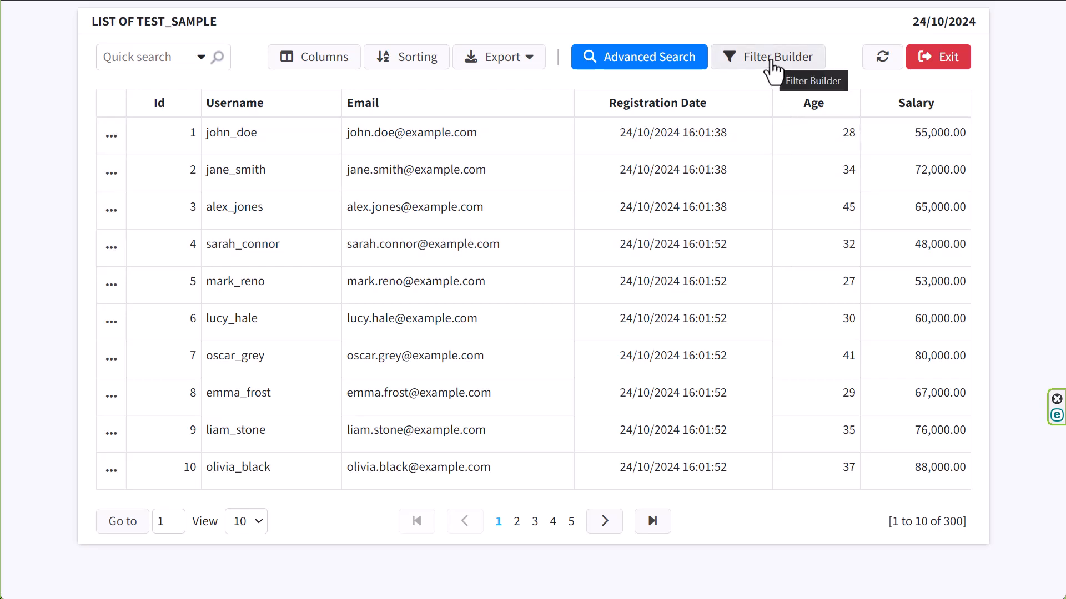
click(772, 64)
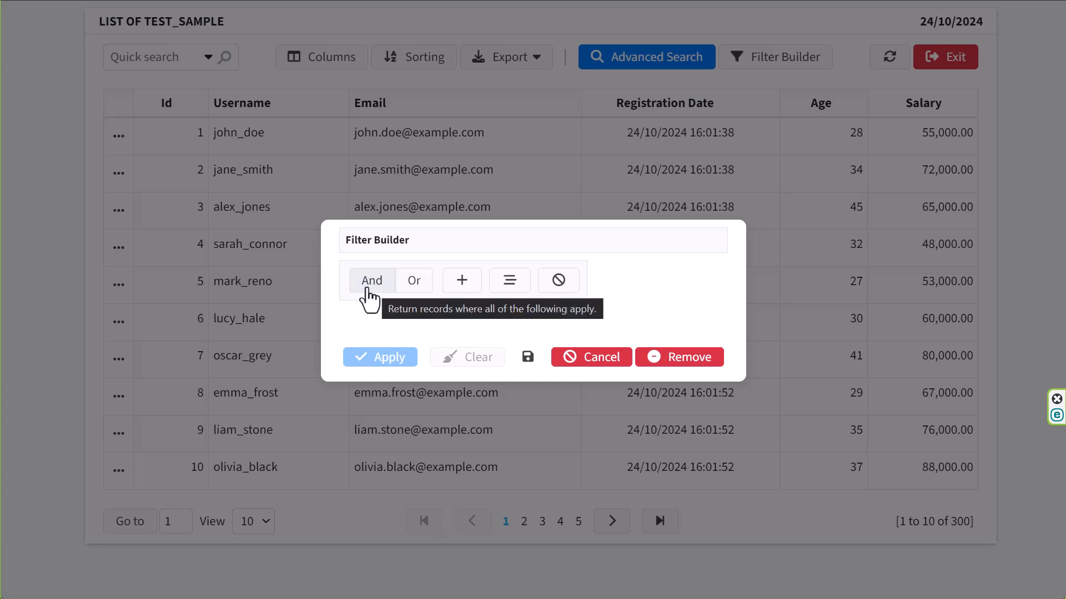
click(412, 281)
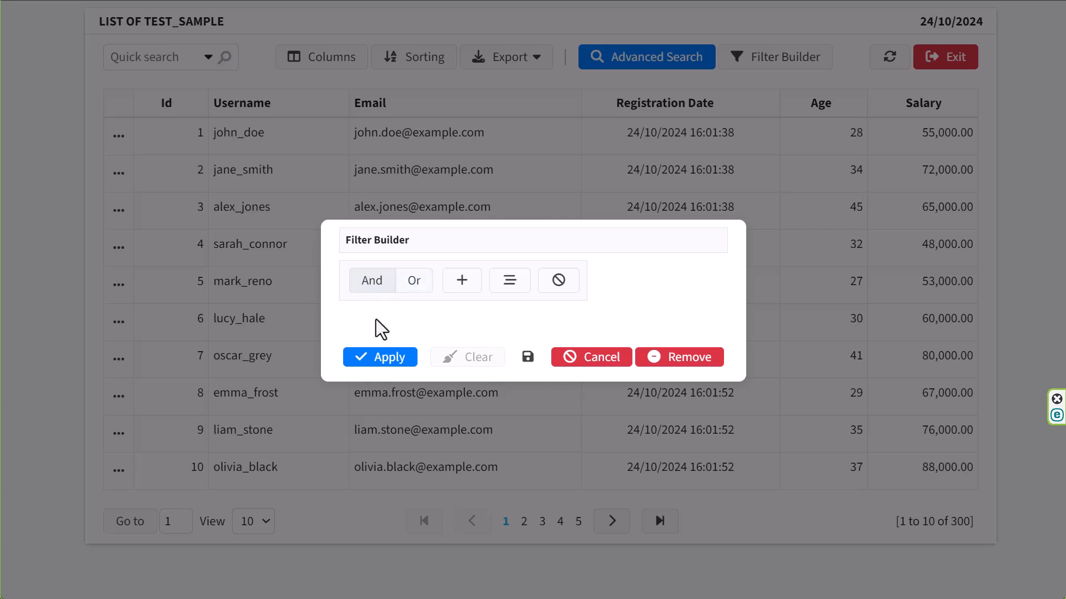
click(461, 282)
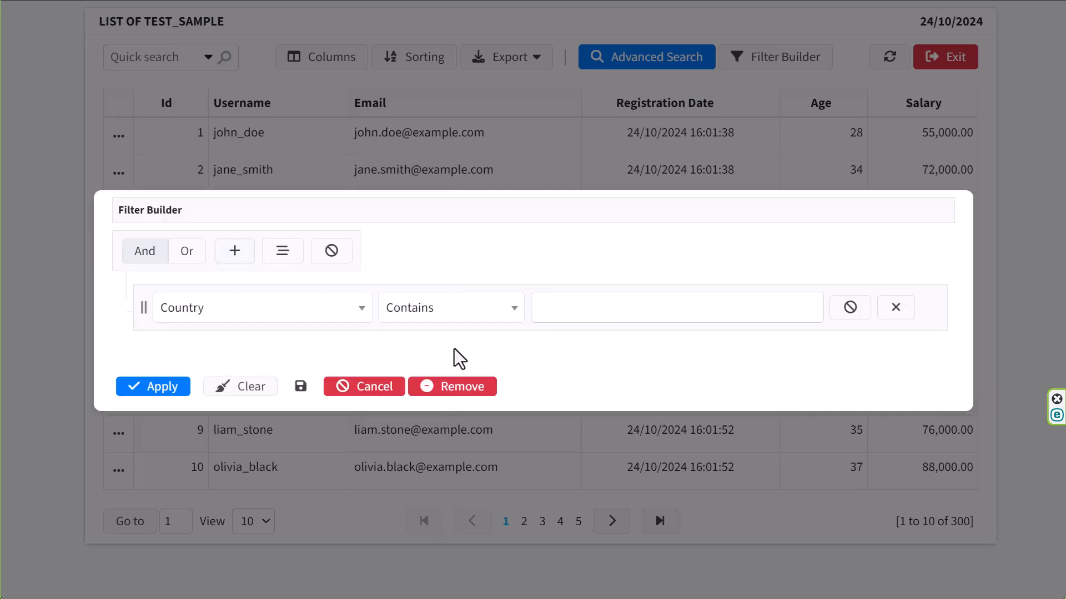
click(578, 304)
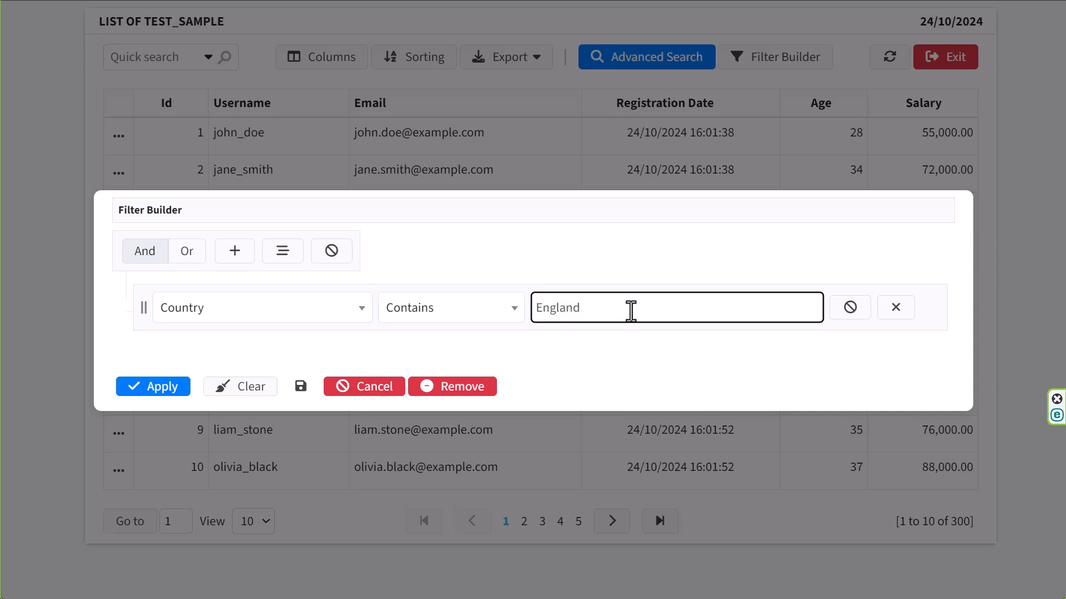
click(182, 389)
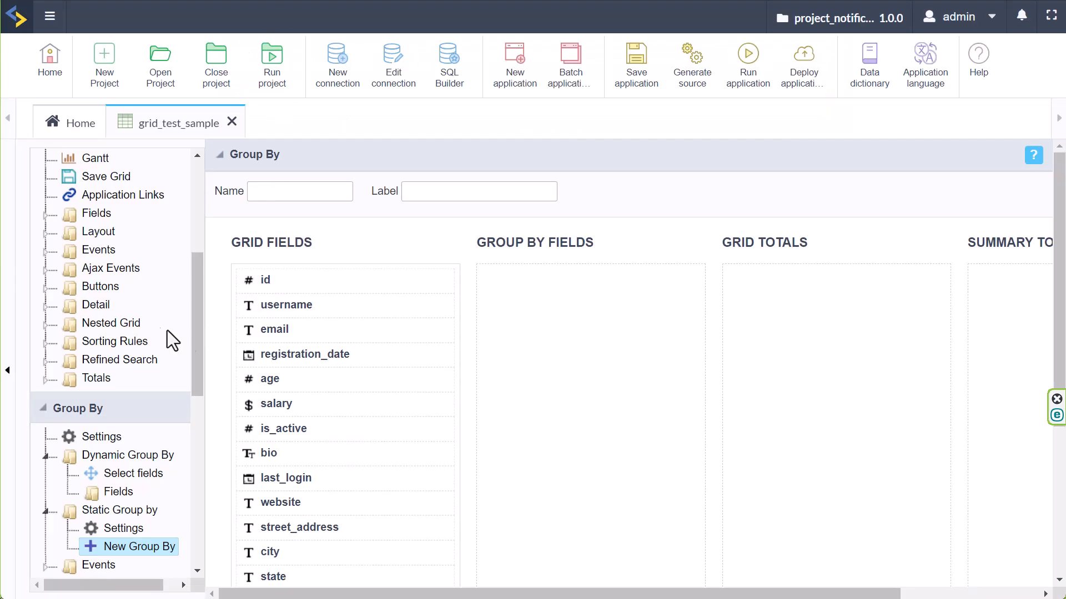
- Check the Edit Fields list and add the city, state and country fields to the displayed grid fields in Fields positioning
scroll(184, 331, up, 3)
scroll(66, 303, up, 2)
click(97, 248)
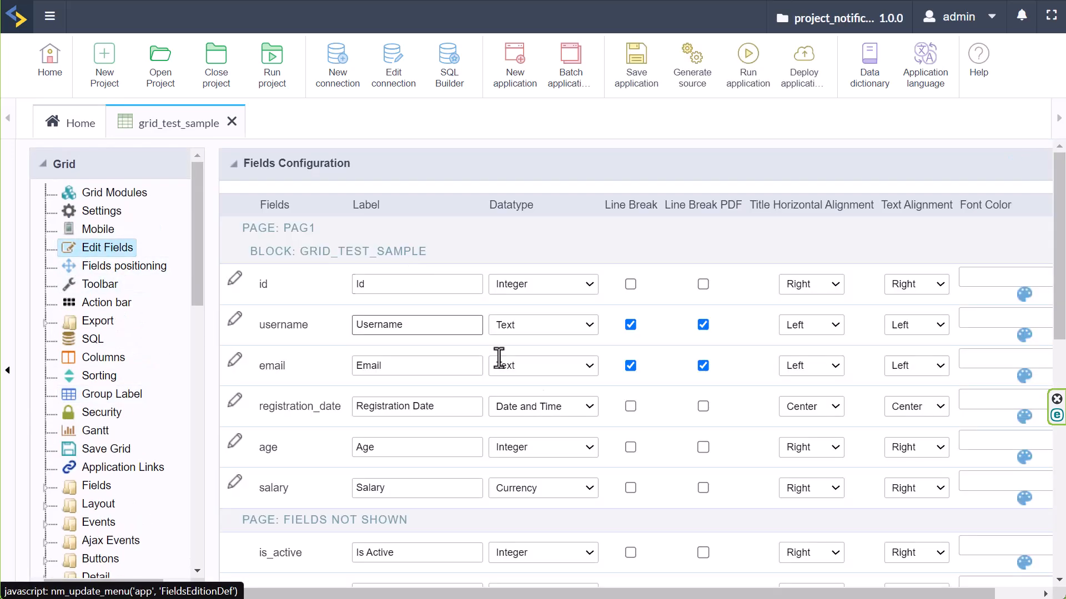
scroll(533, 444, down, 9)
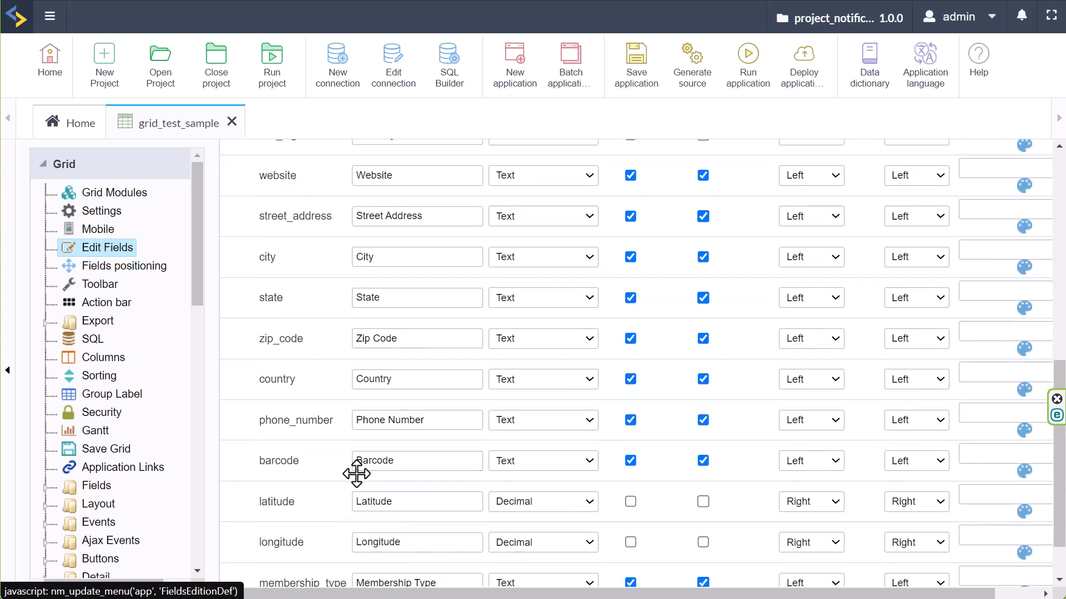
click(121, 268)
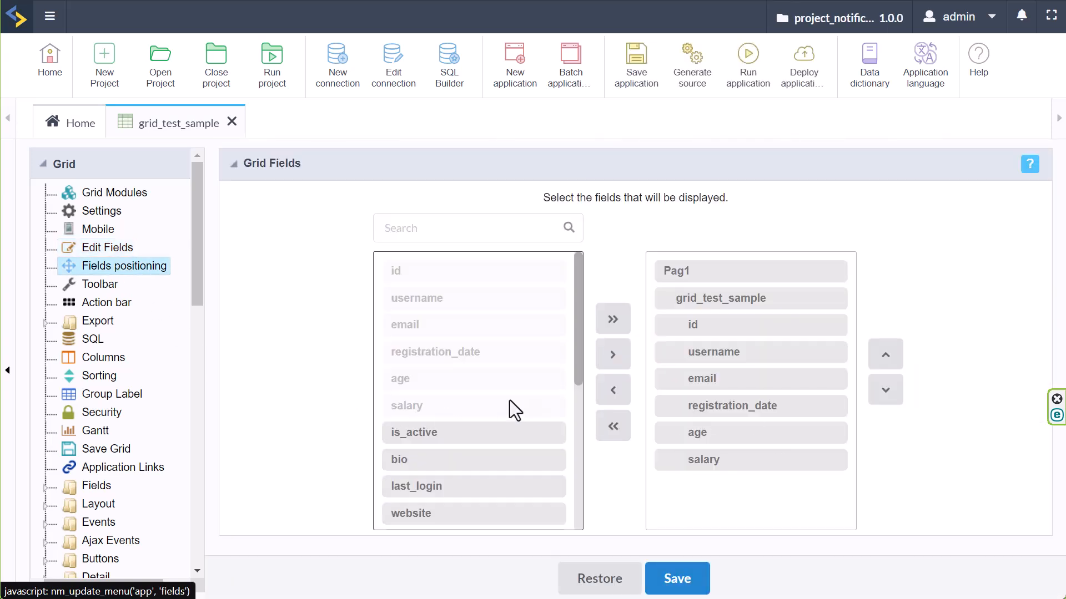
scroll(531, 402, down, 5)
click(405, 268)
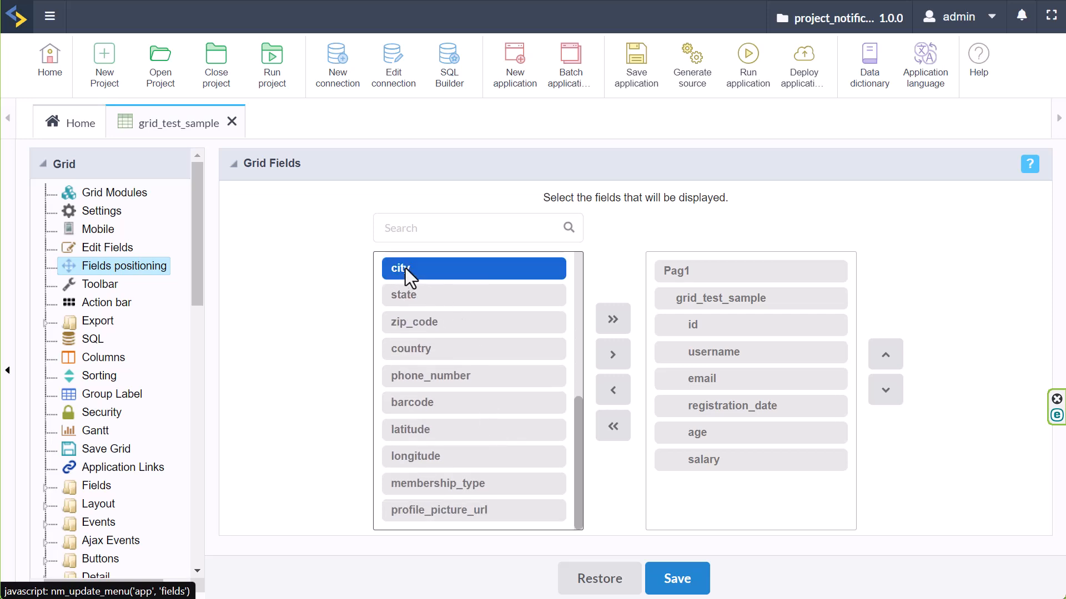
scroll(472, 434, up, 3)
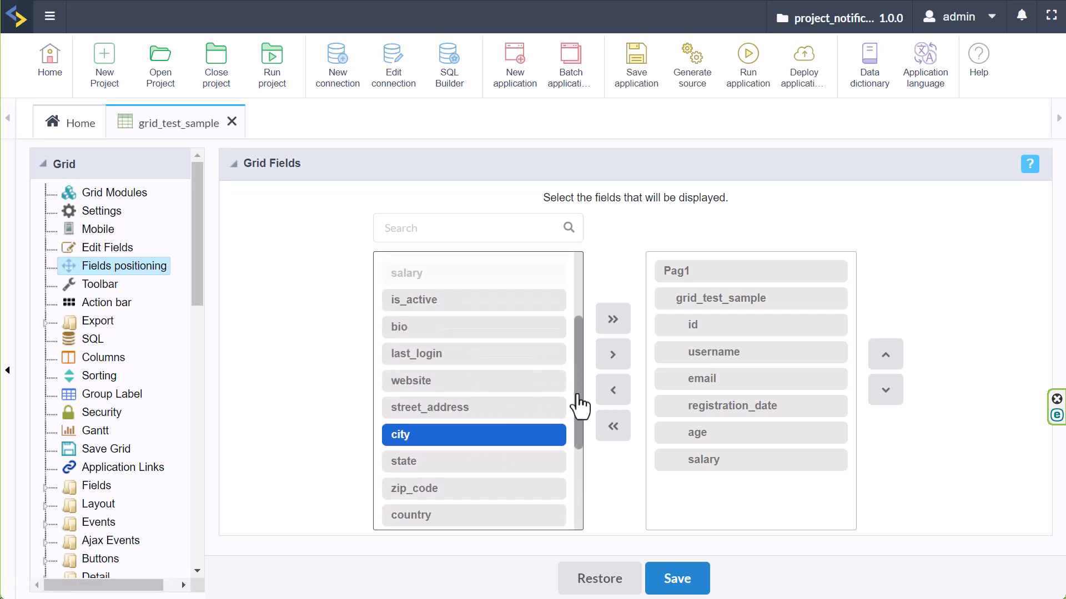
ctrl+click(511, 462)
ctrl+click(510, 516)
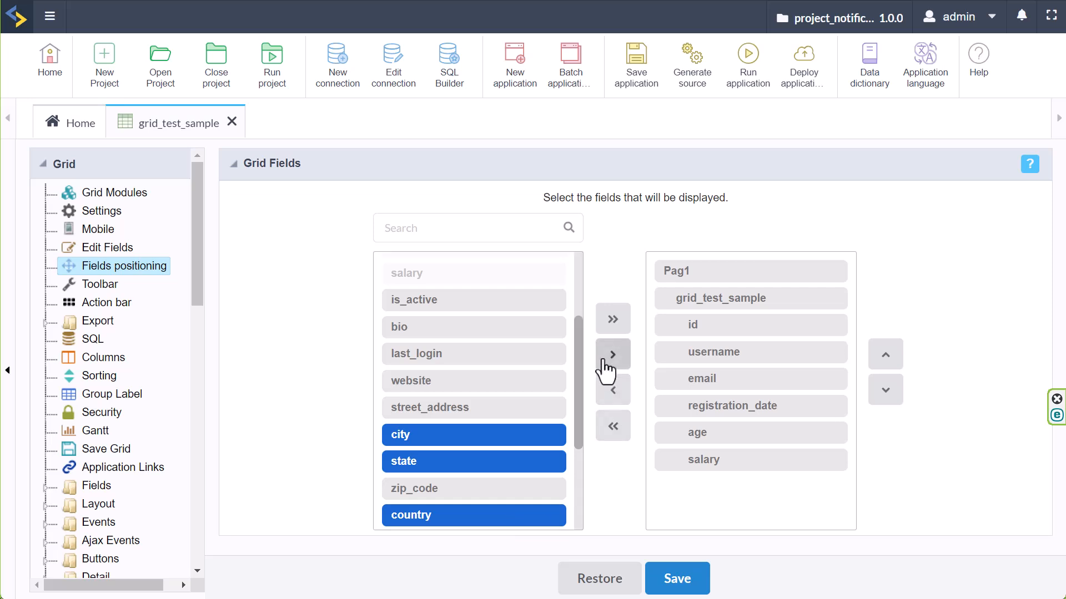
click(606, 362)
- Run the grid application and page through the records to page 12 to examine the location values
click(744, 67)
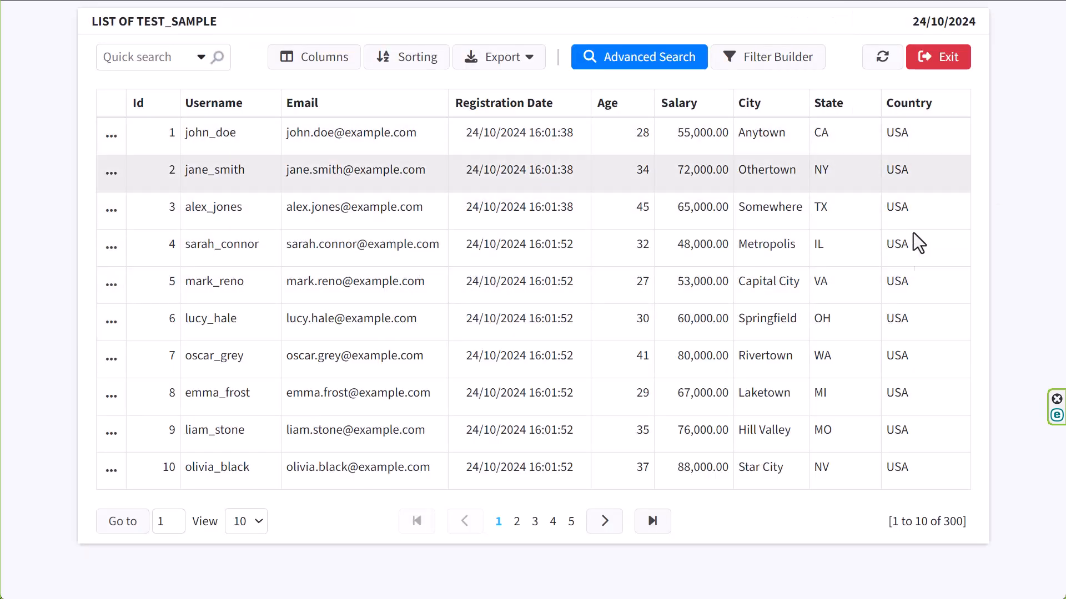
click(533, 523)
click(571, 521)
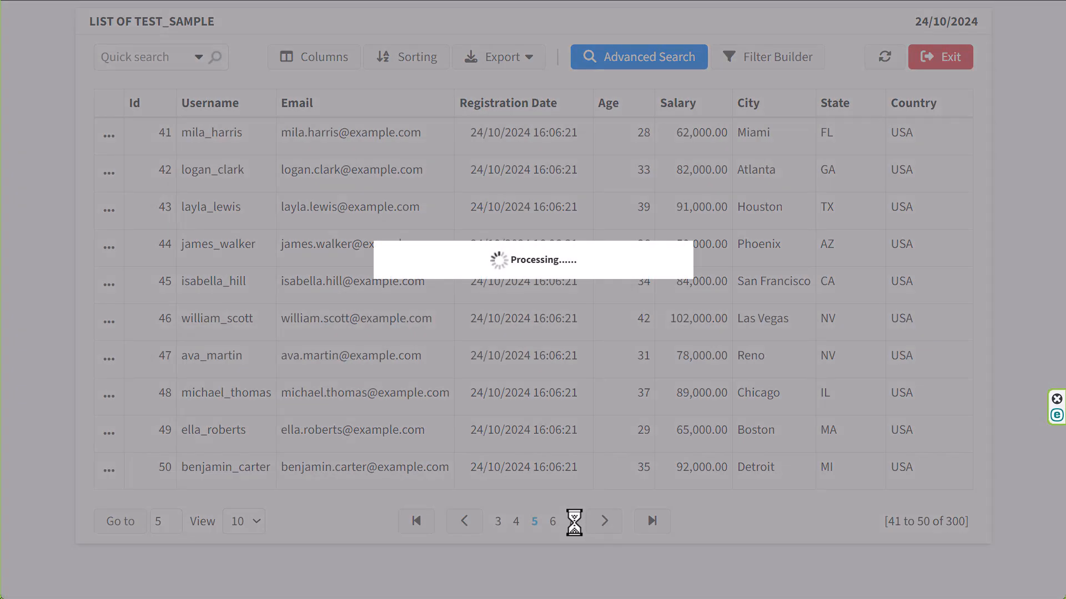
click(572, 522)
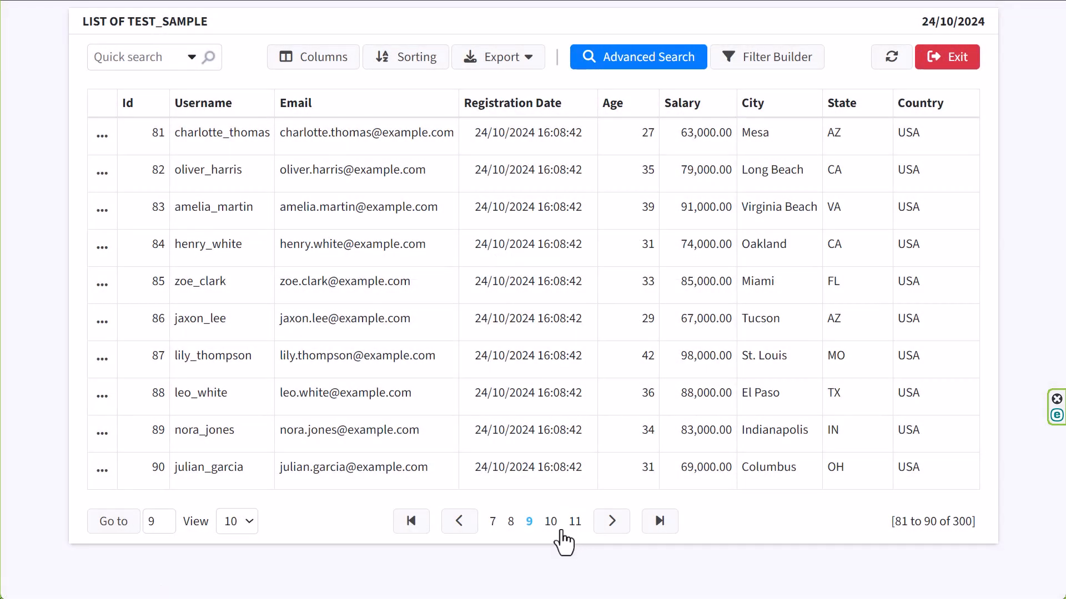
click(554, 524)
click(576, 525)
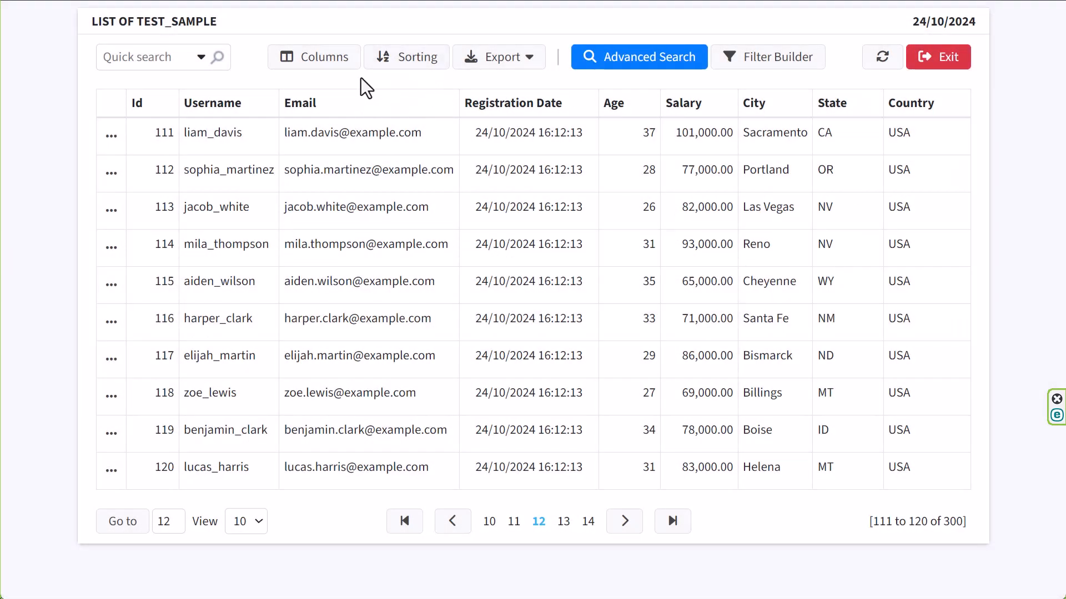
- Add a Filter Builder condition where Country contains CA and apply it to the grid
click(769, 65)
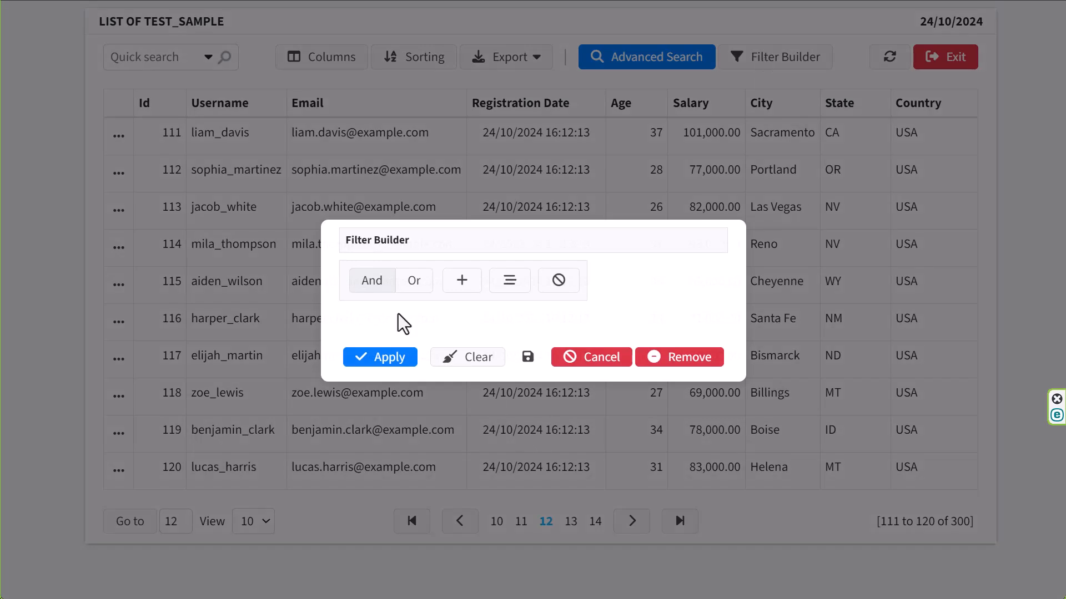
click(460, 282)
click(577, 318)
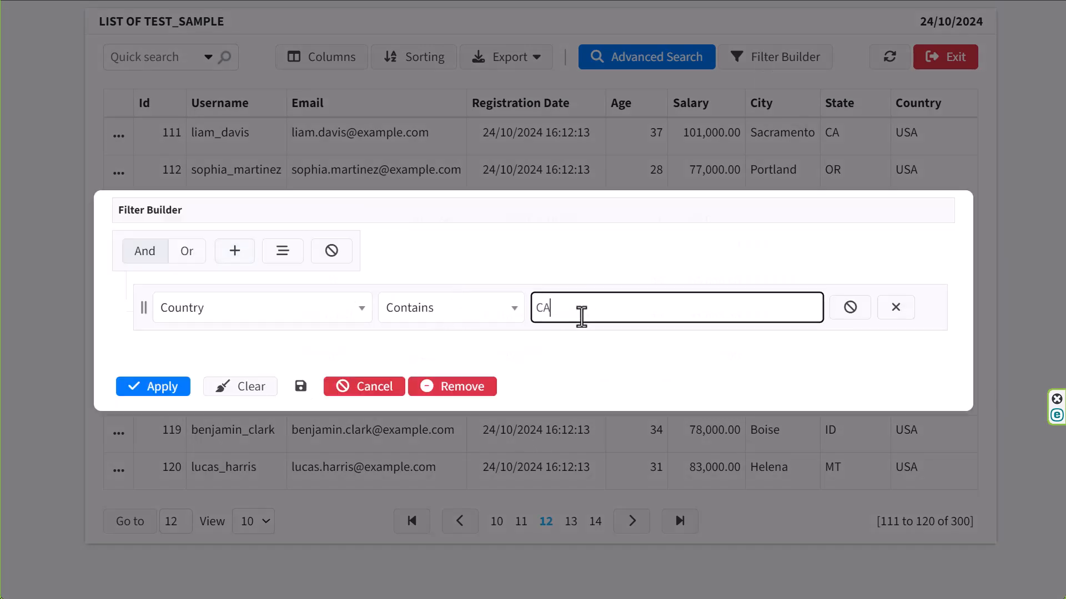
click(161, 391)
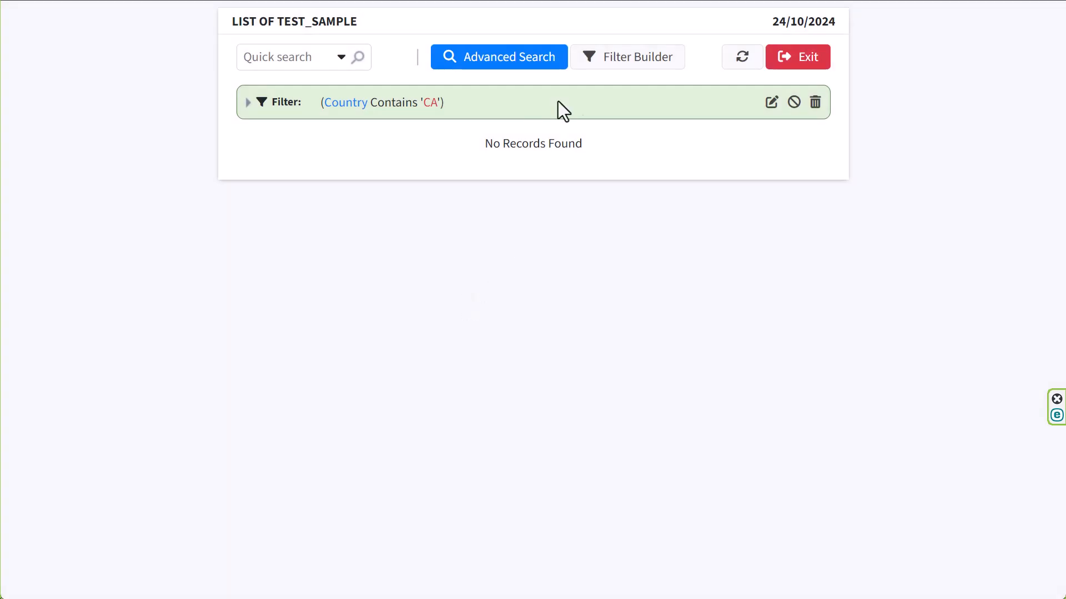
- Edit the filter so the condition uses the State field, contains CA, and apply it
click(772, 102)
click(338, 309)
click(295, 423)
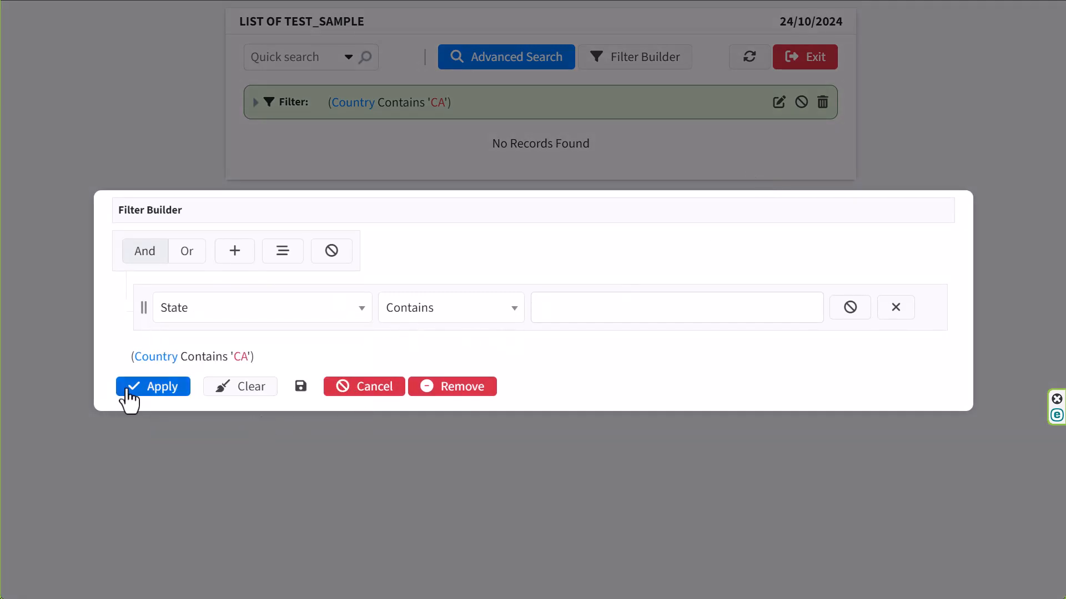
click(173, 395)
click(522, 323)
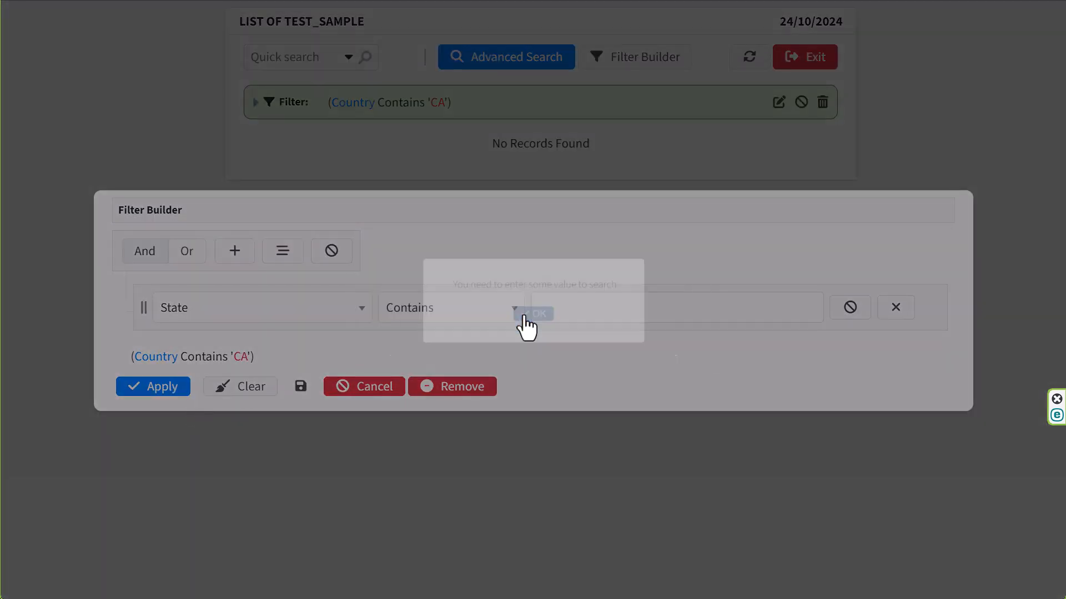
click(597, 313)
right_click(598, 312)
click(172, 398)
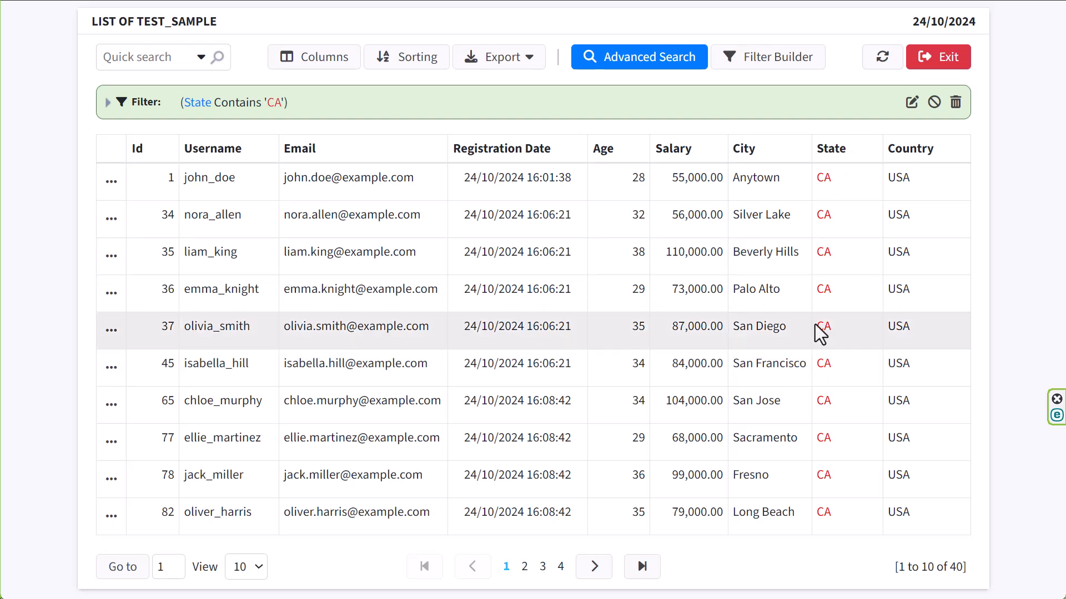
- Set the Filter Builder logic to Or and add a second condition on the City field using Contains
click(768, 68)
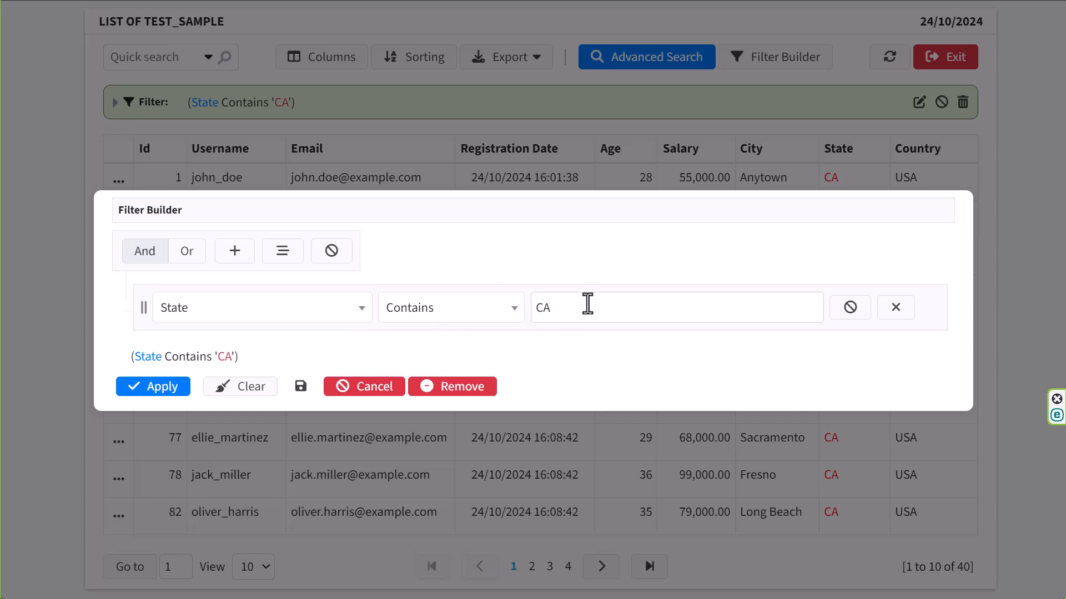
click(190, 254)
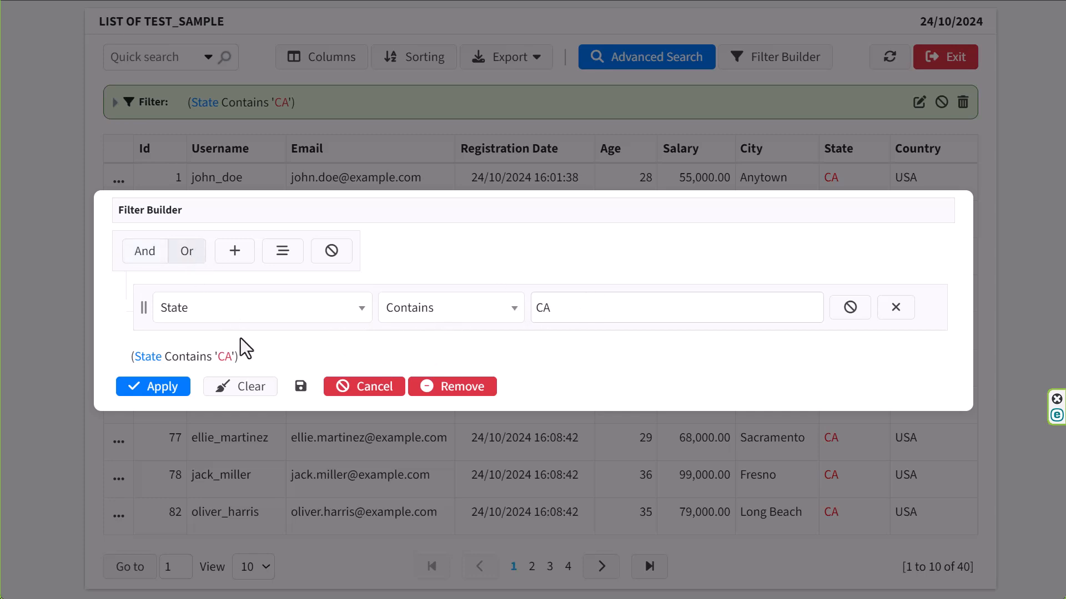
click(233, 254)
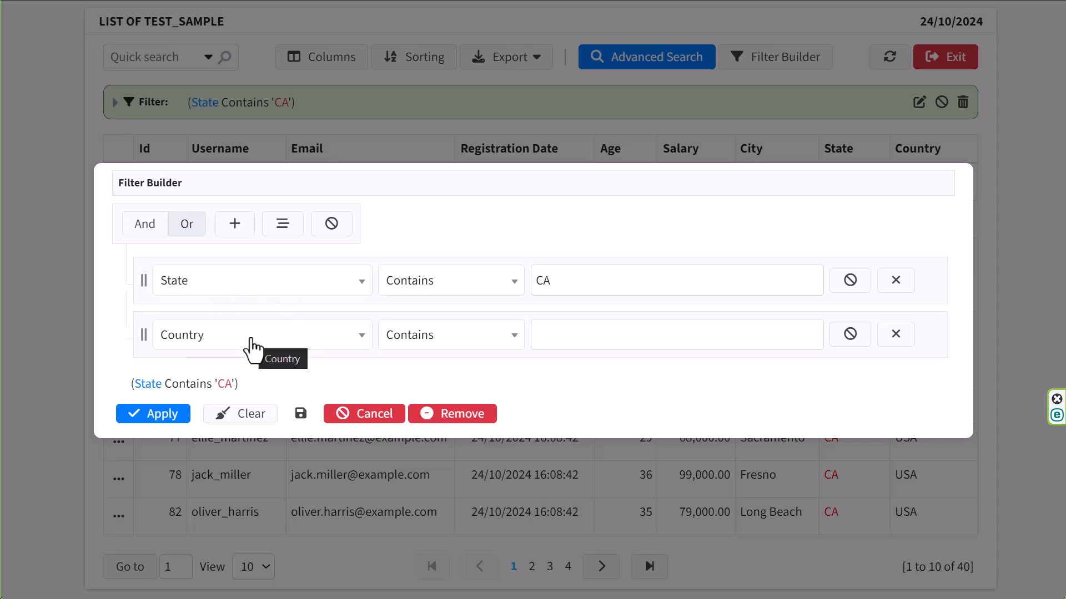
click(299, 340)
click(267, 426)
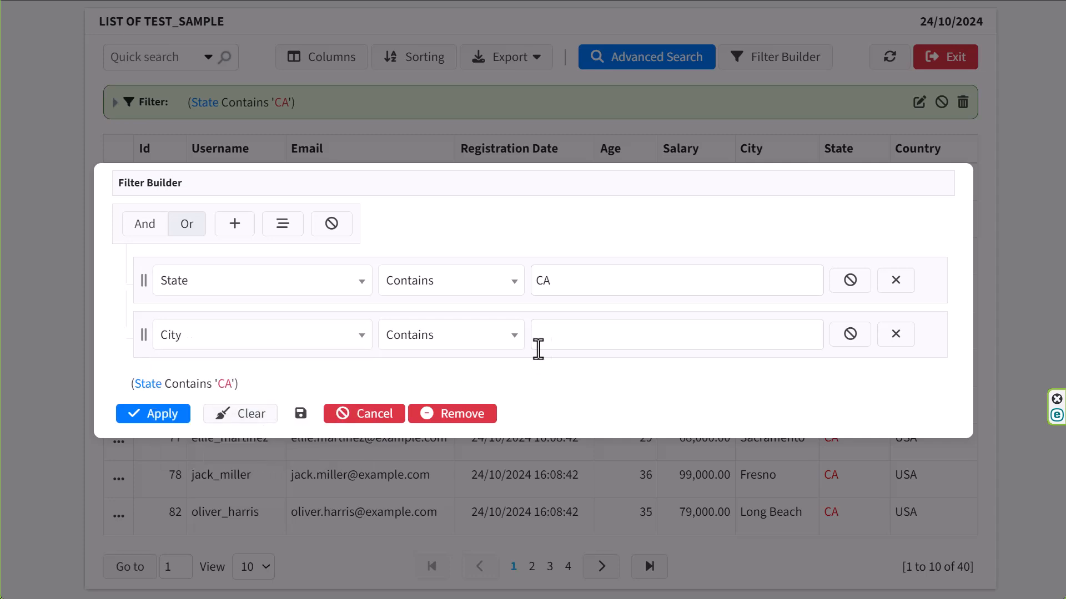
- Set the City condition's value to Fresno, apply the filter, and inspect the matching city in the grid
click(566, 340)
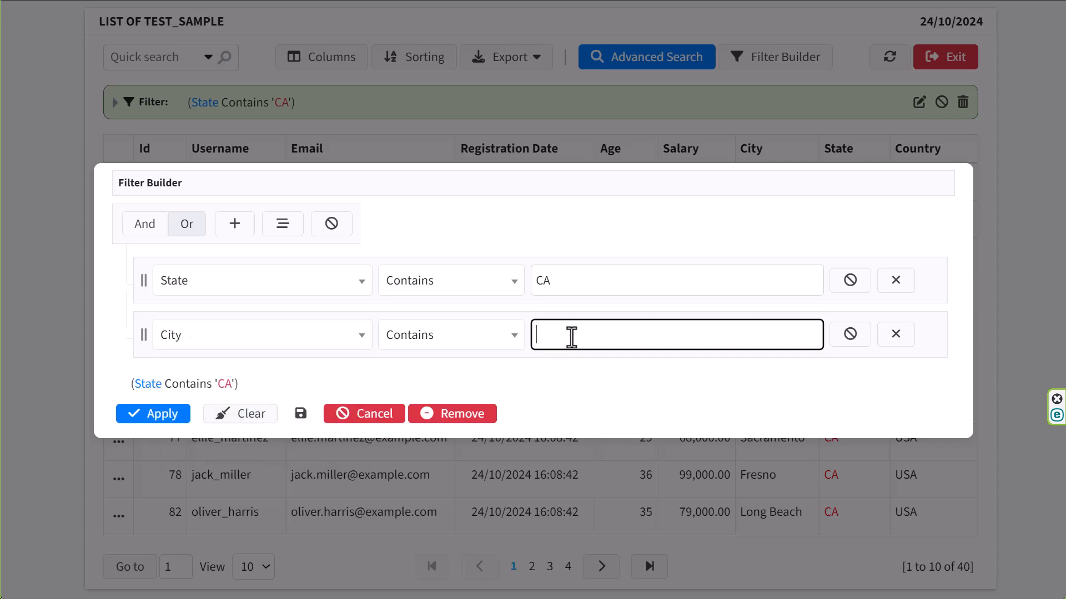
text(Fresno)
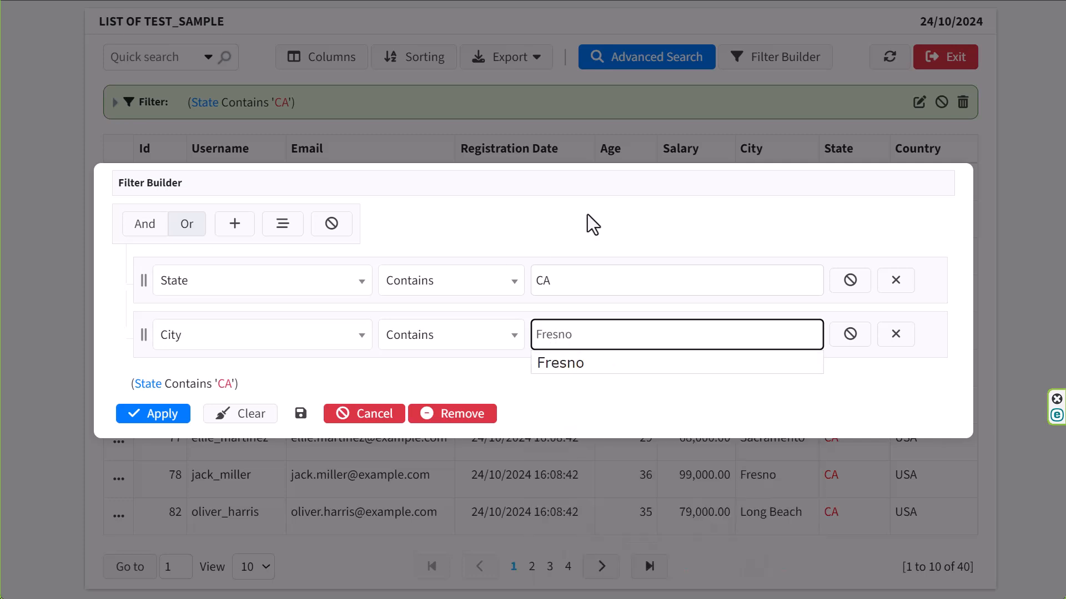
click(572, 370)
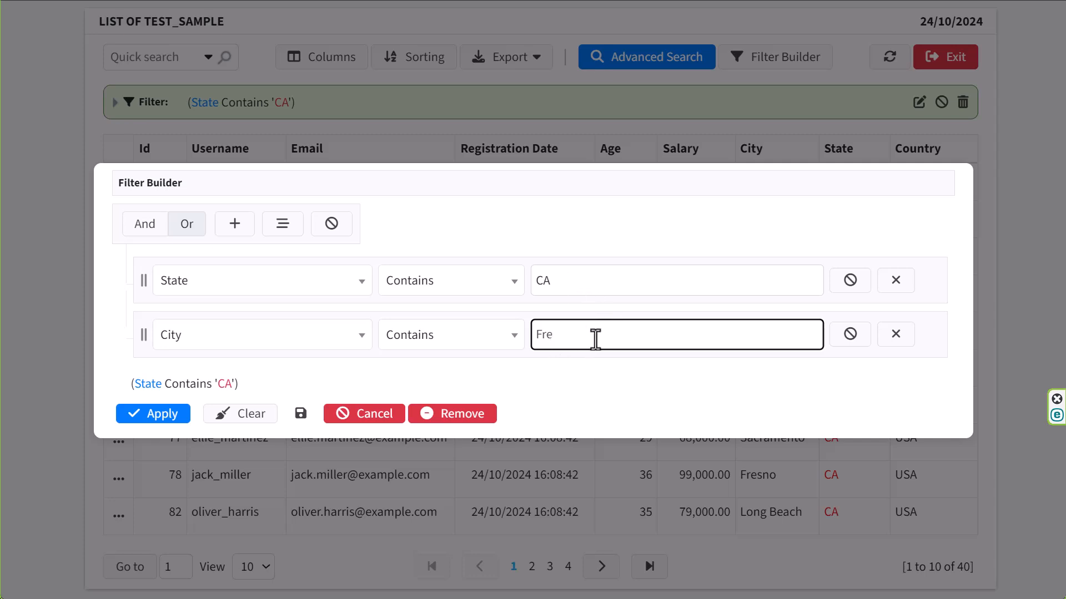
text(s)
click(581, 363)
click(165, 415)
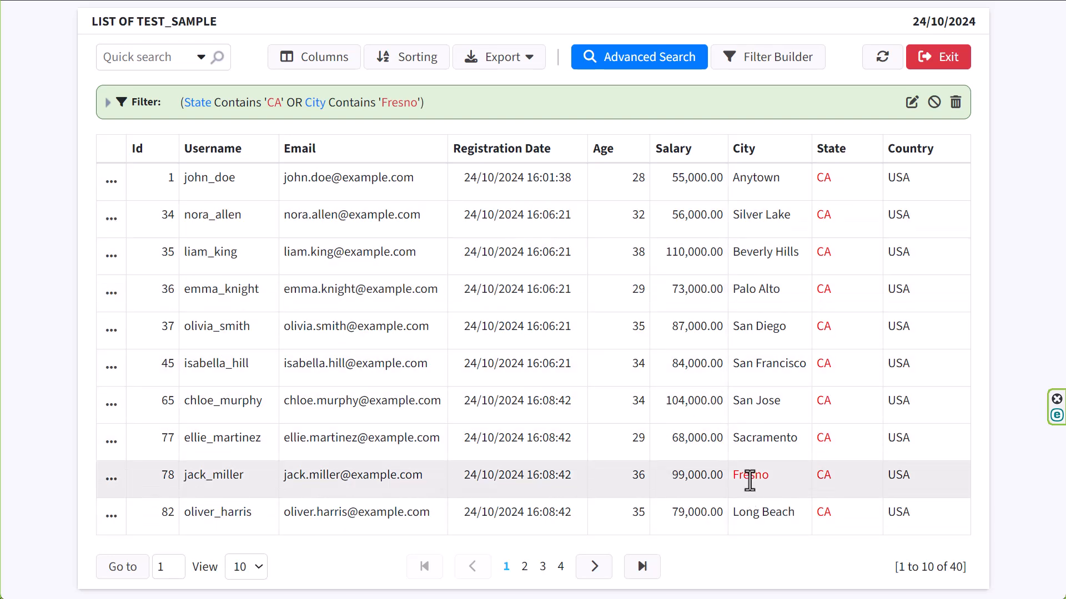
drag(770, 481, 735, 482)
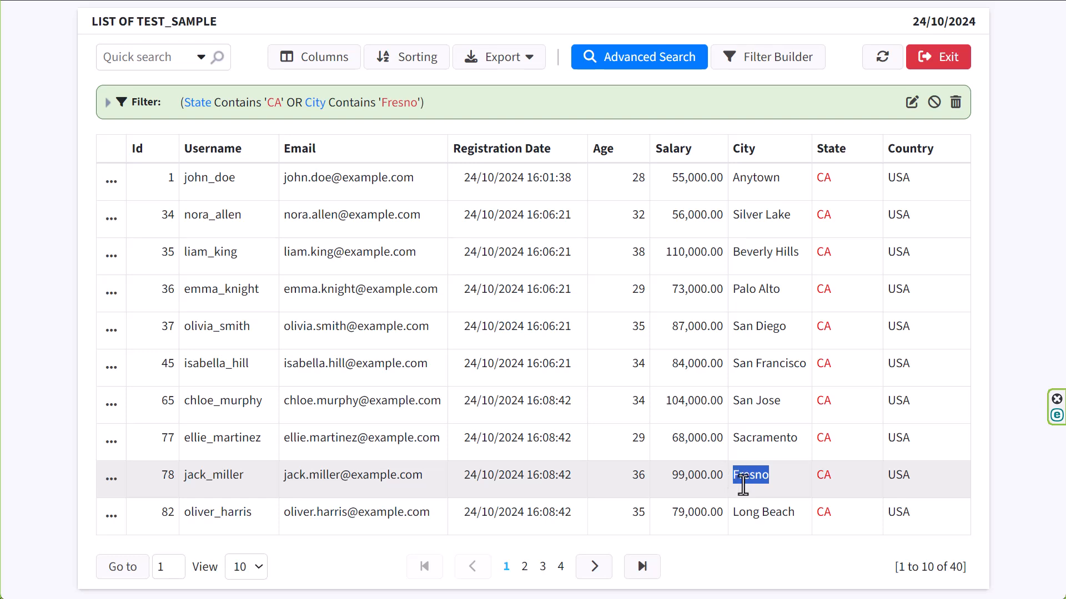
click(961, 422)
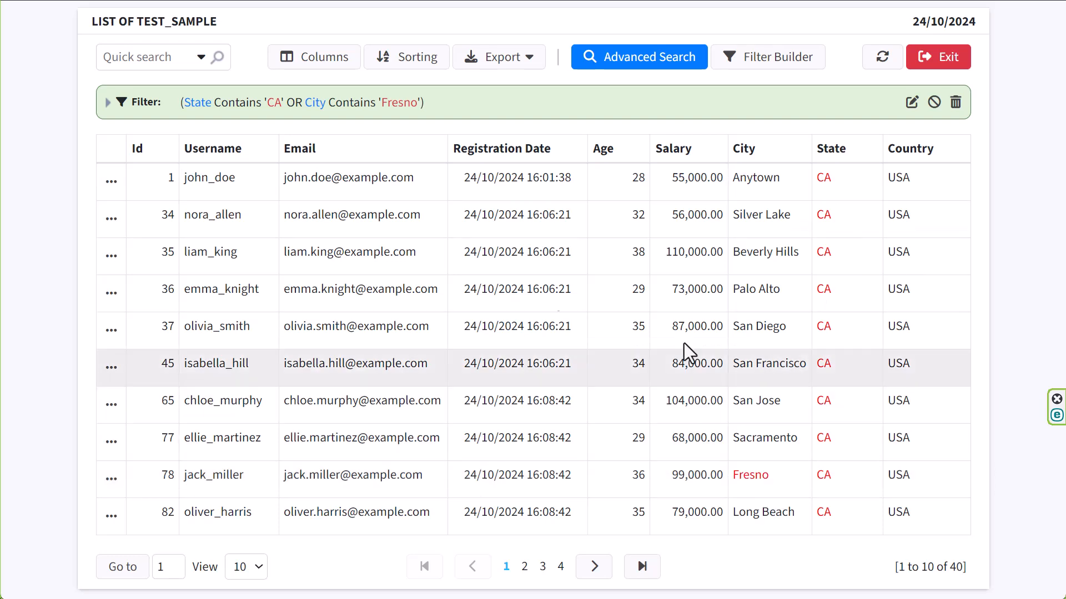
- Change the filter's second condition to the State field containing AL, keeping the Or logic
click(777, 65)
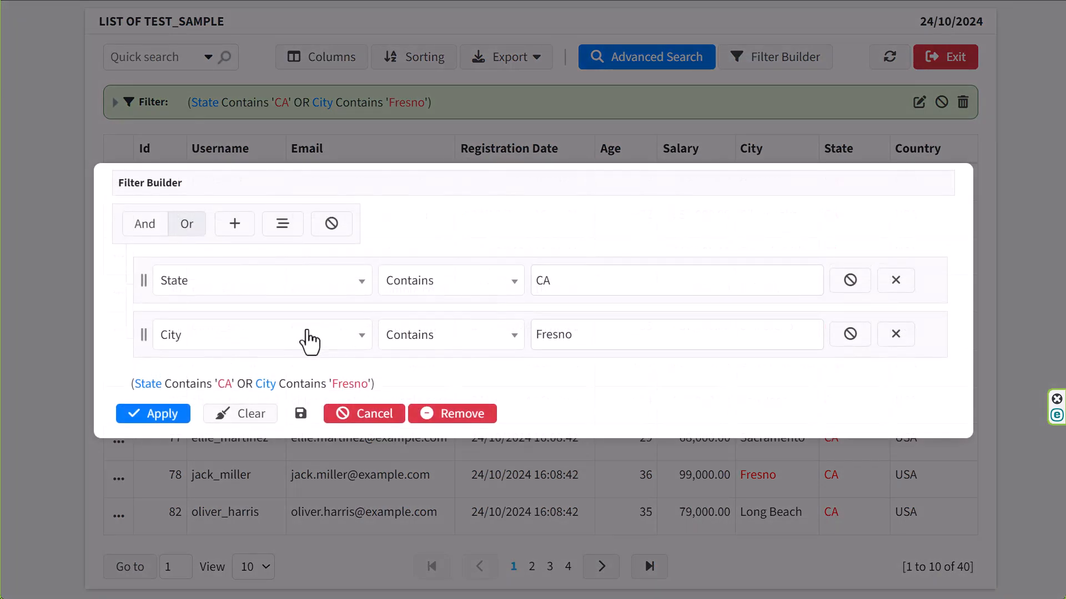
click(514, 339)
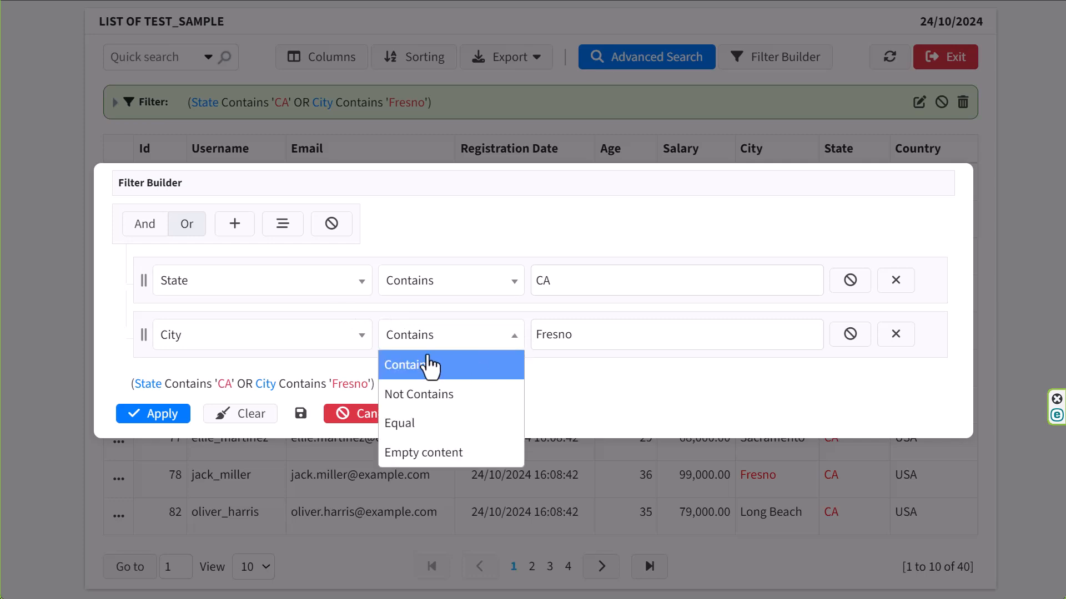
click(257, 336)
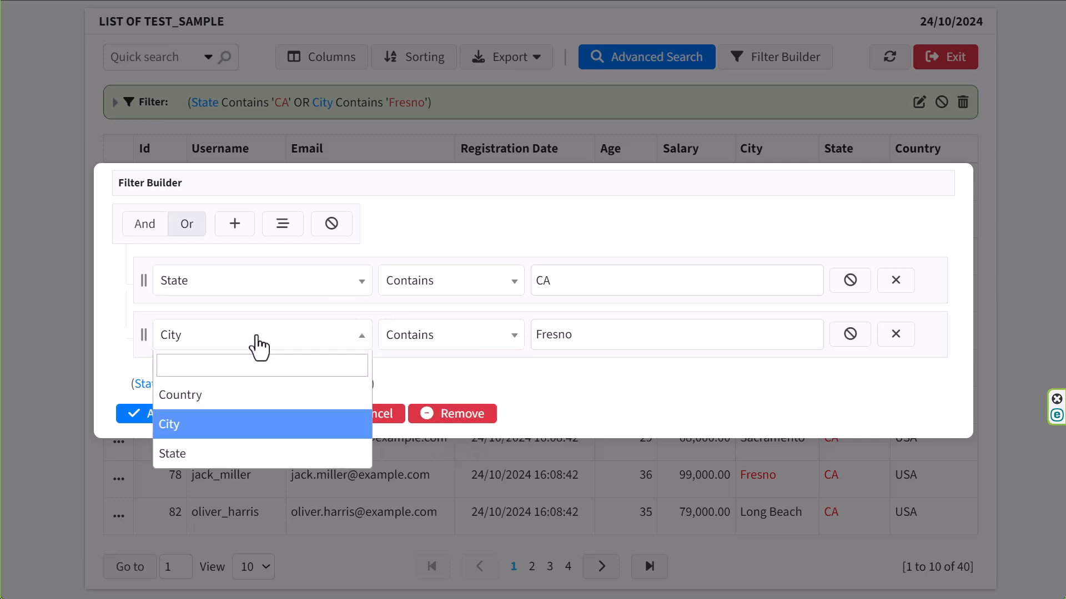
click(181, 457)
click(562, 336)
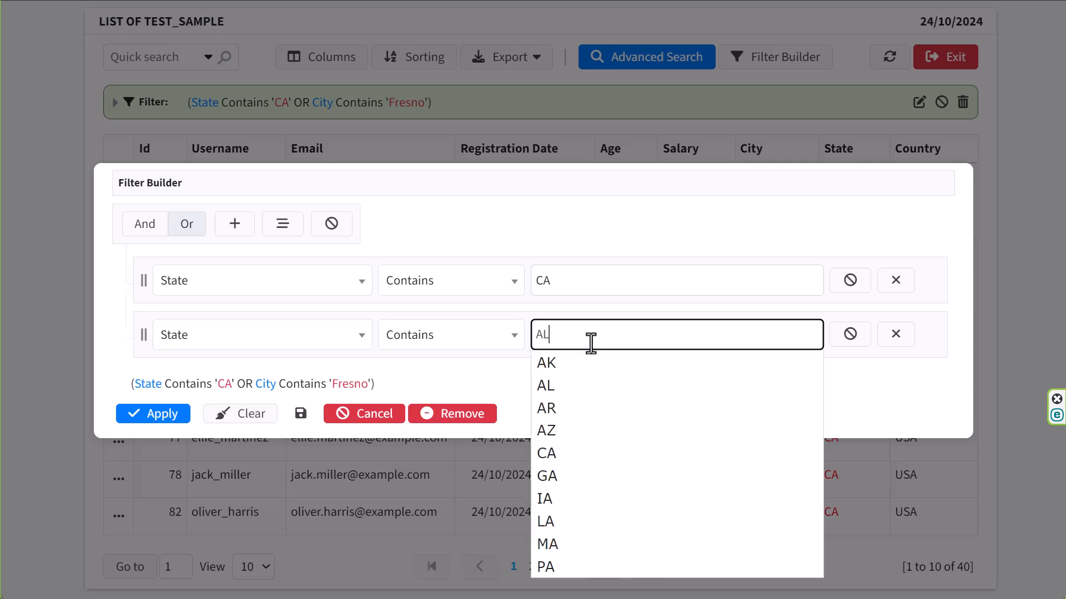
text(AL)
click(593, 366)
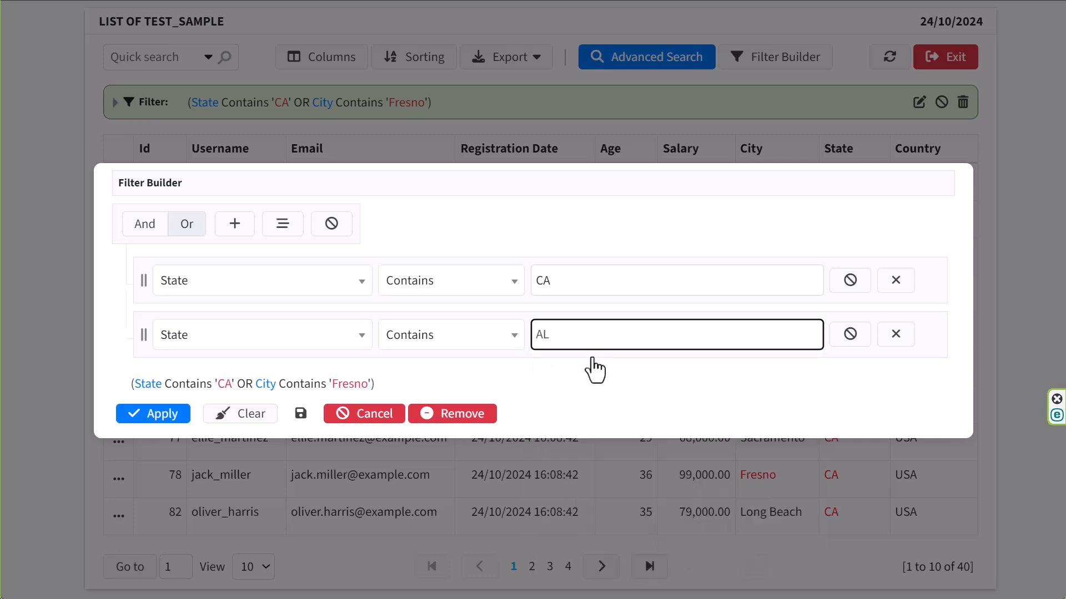
click(188, 227)
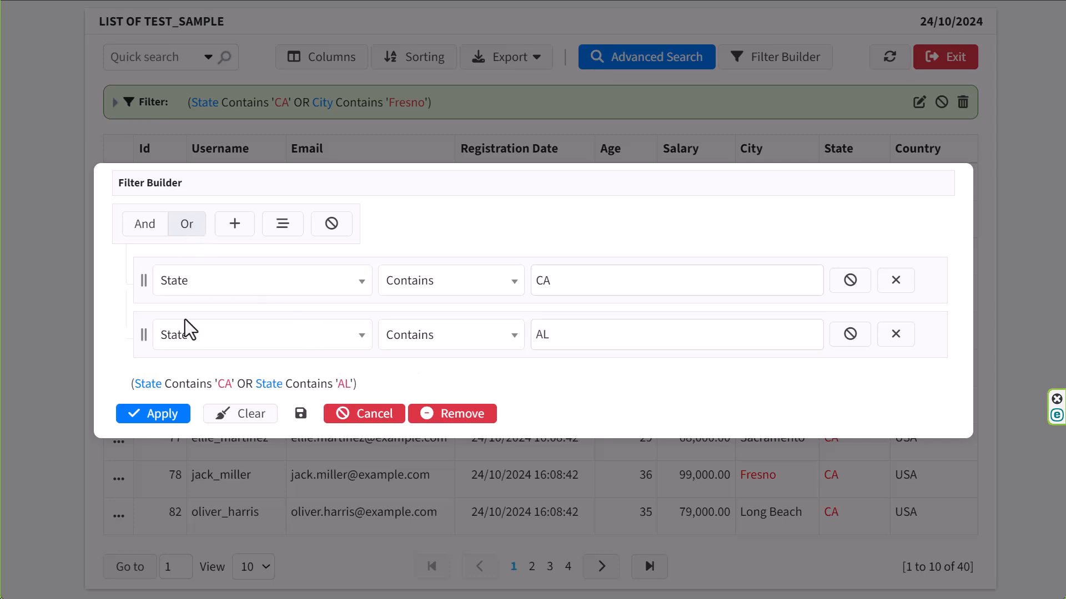
- Add a third Or condition where State contains LA and apply the filter to the grid
click(232, 225)
click(309, 366)
click(227, 480)
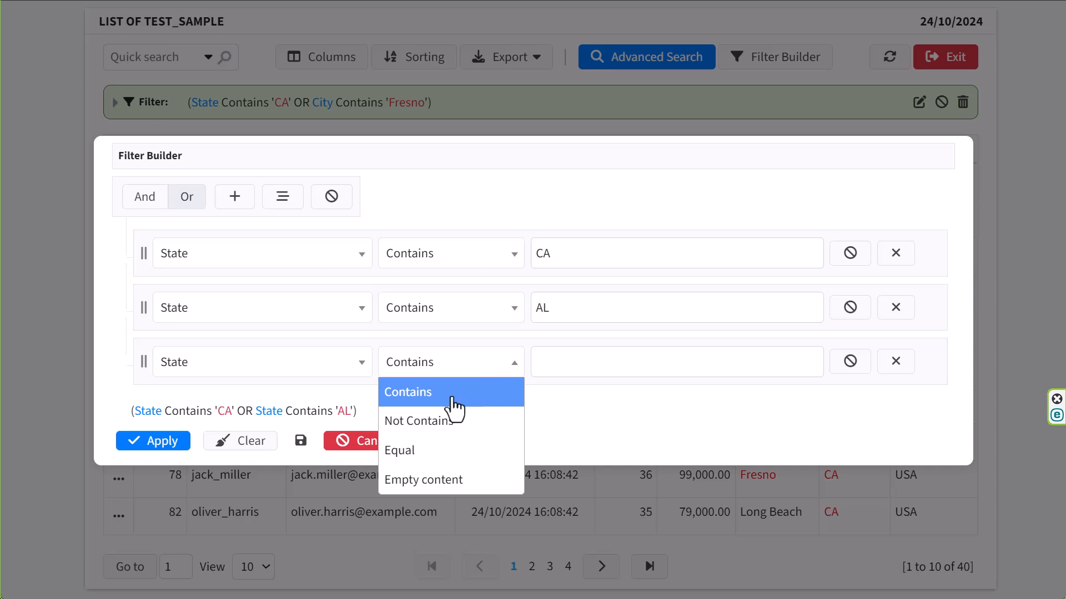
click(453, 395)
click(602, 364)
click(485, 372)
click(600, 363)
click(596, 362)
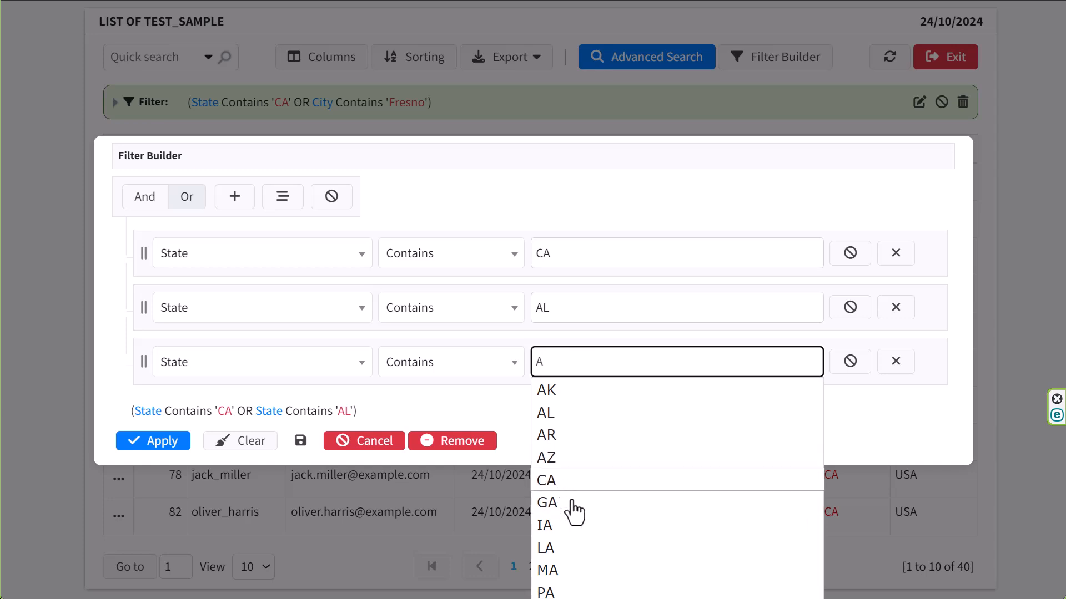
click(571, 561)
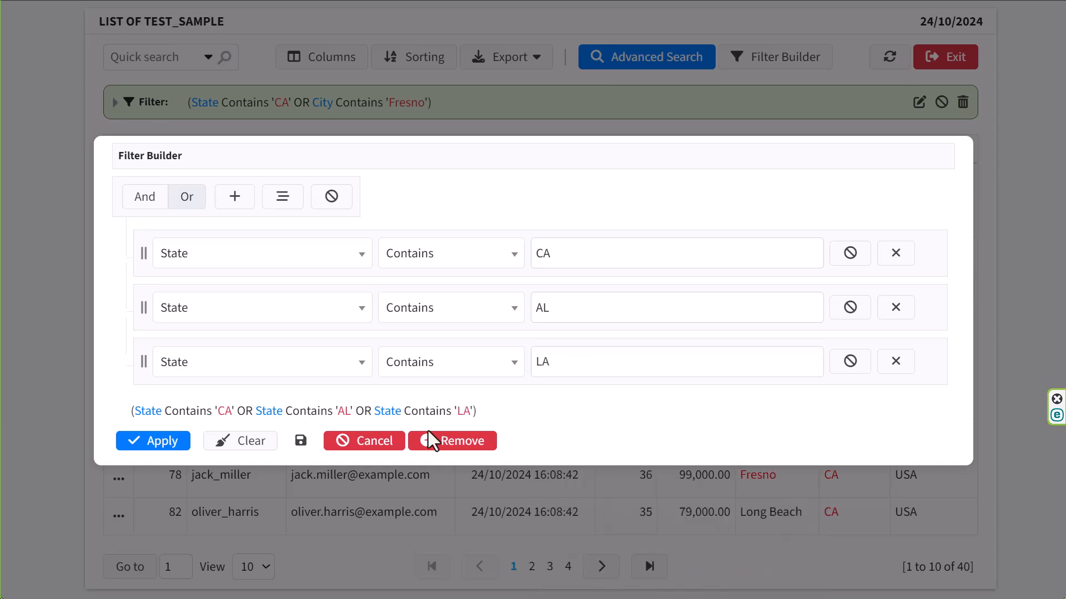
click(153, 442)
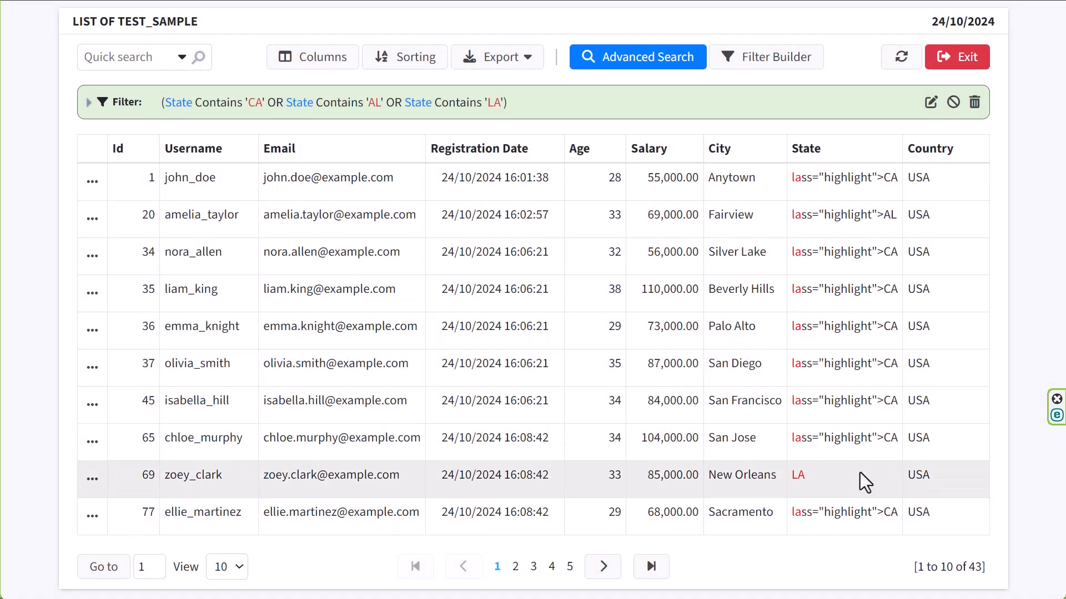
- Examine the State column values in the filtered results on pages 1, 3, 4 and 5
drag(870, 216, 887, 455)
click(848, 512)
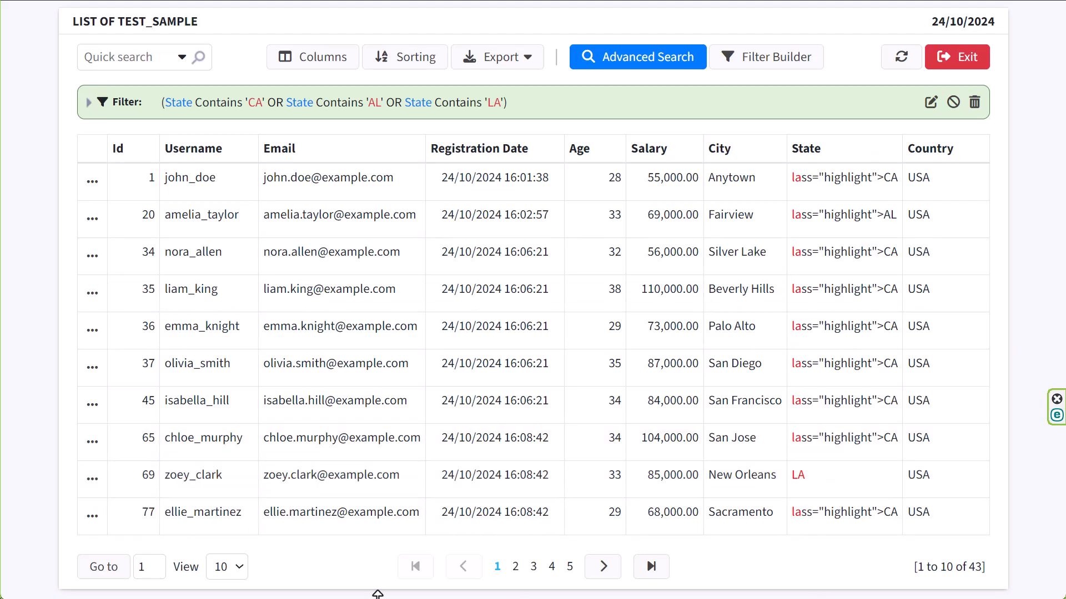
click(533, 567)
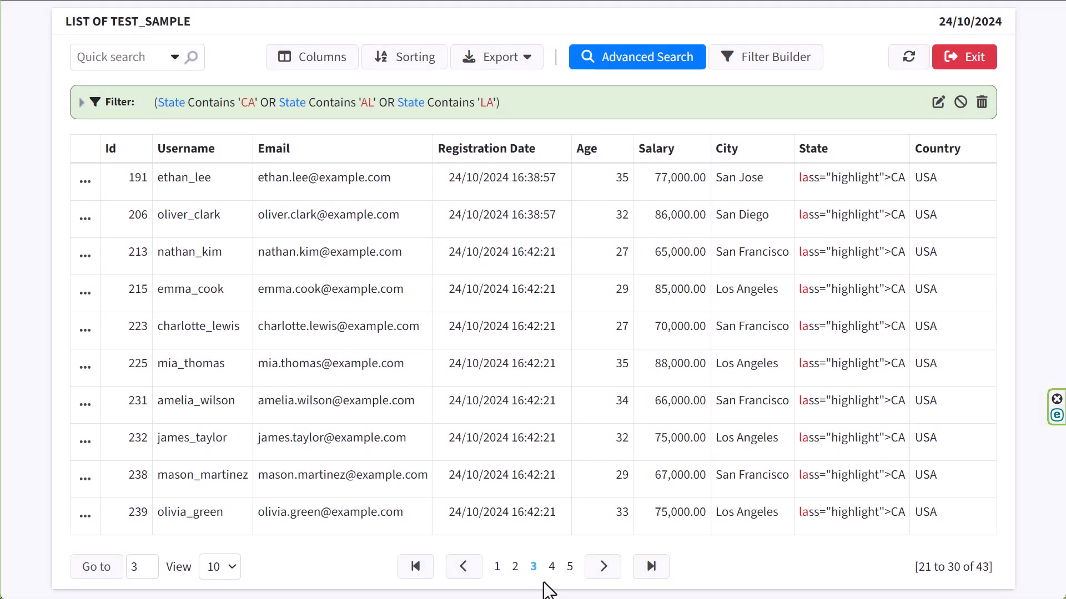
click(551, 568)
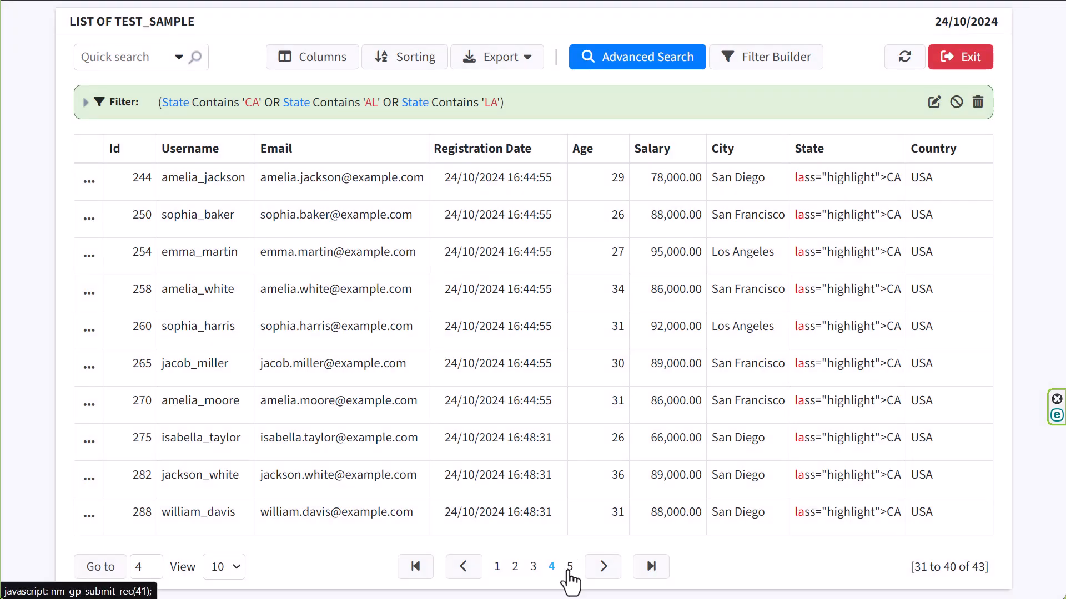
click(569, 567)
drag(782, 186, 867, 180)
click(869, 236)
- Switch all three State conditions to the Equal operator, apply the filter, and check result pages 3 to 5
click(744, 60)
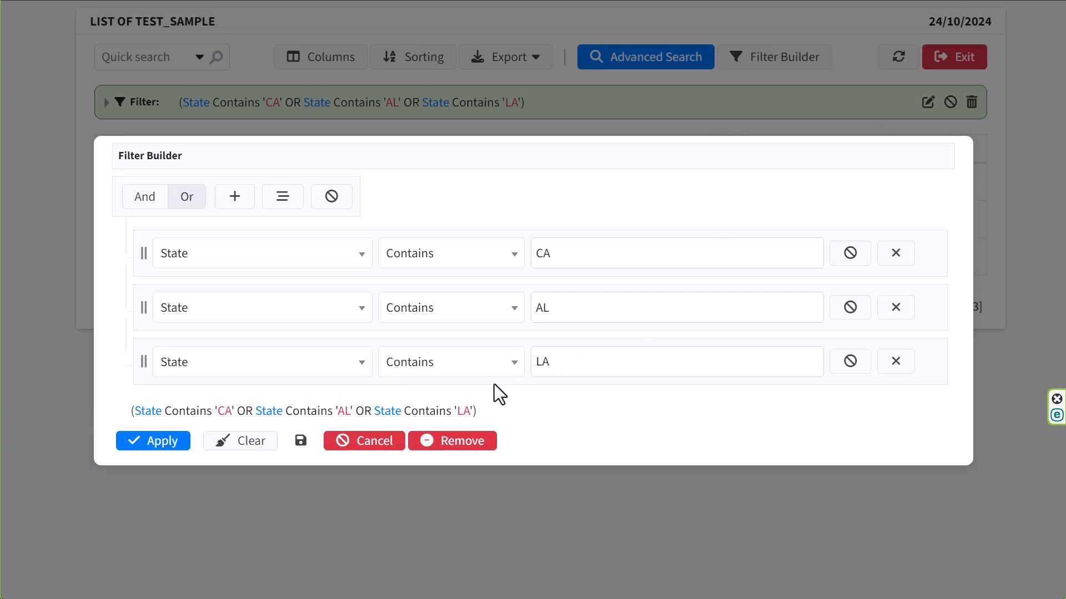
click(486, 367)
click(469, 450)
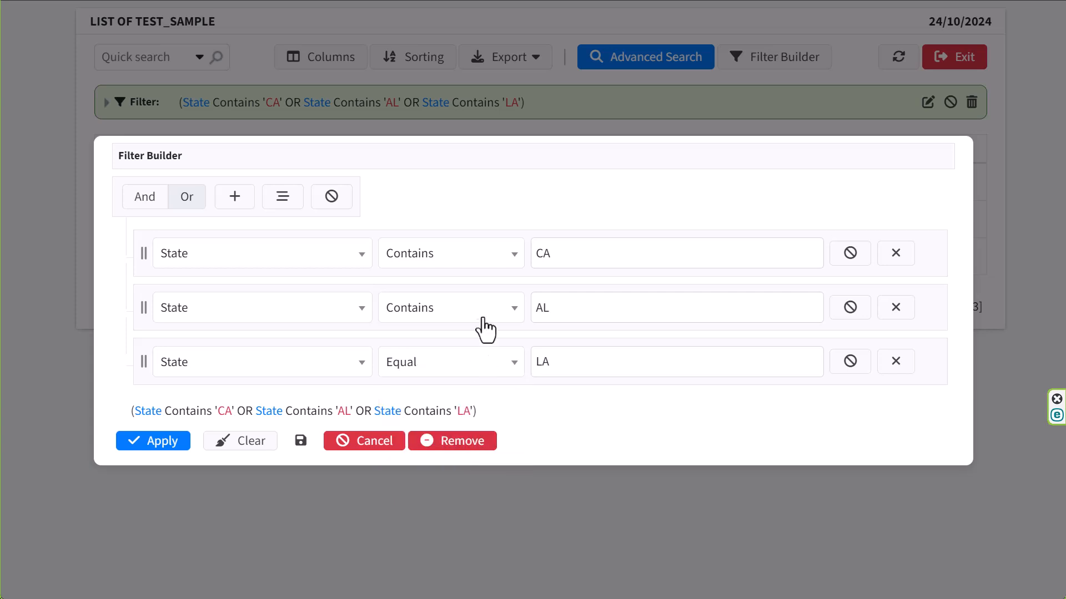
click(468, 313)
click(438, 396)
click(477, 253)
click(438, 341)
click(167, 447)
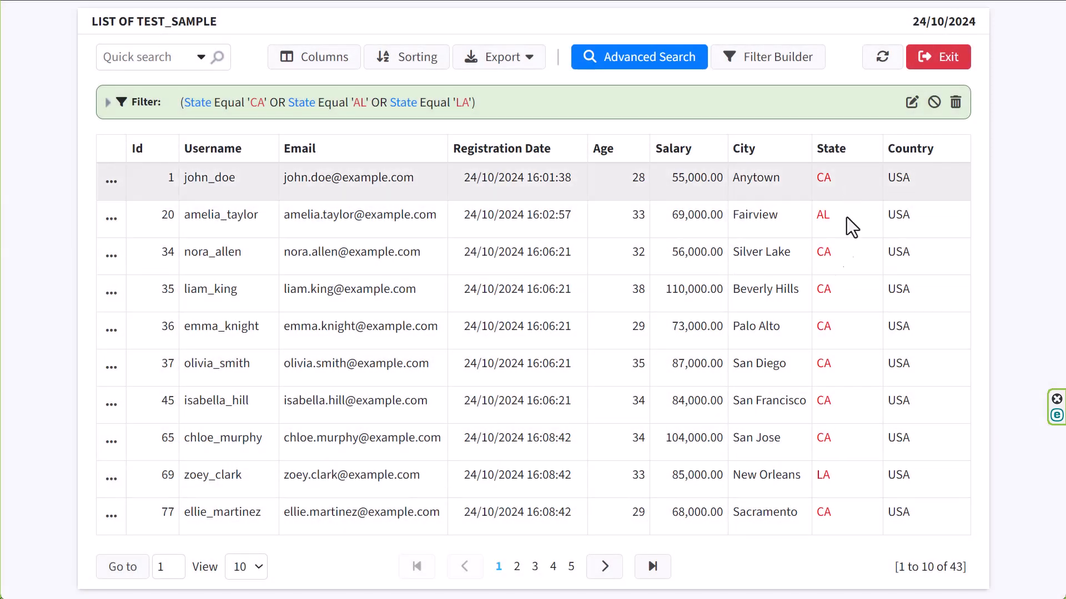
click(534, 567)
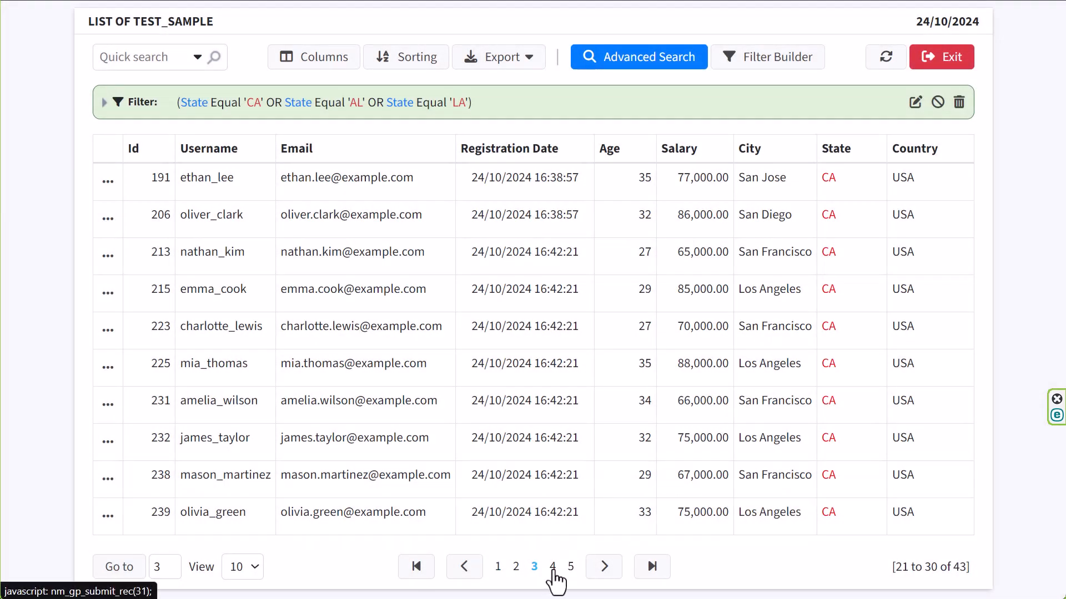
click(553, 567)
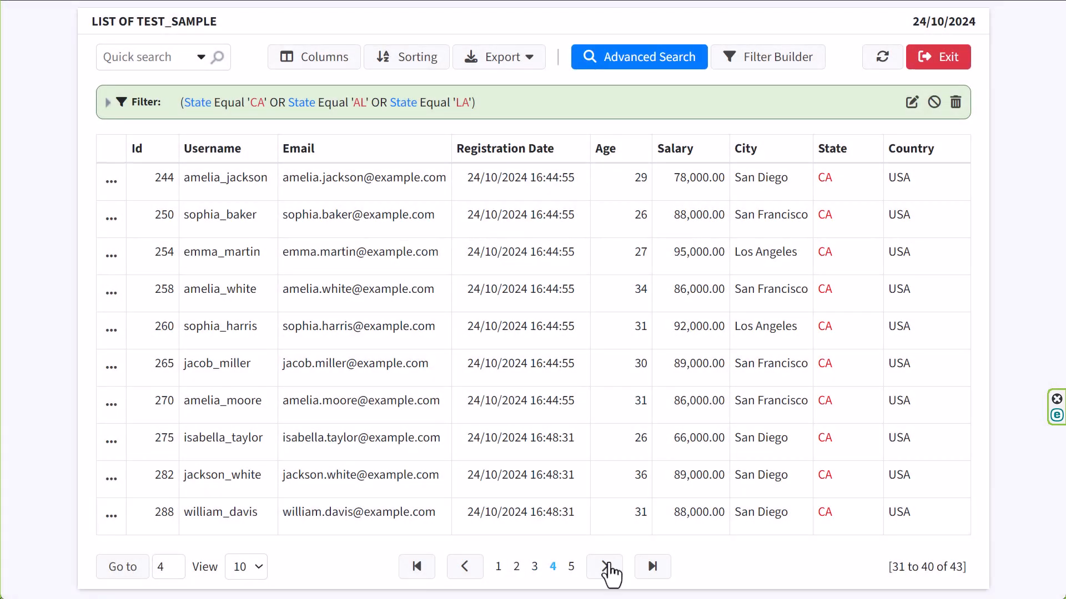
click(571, 569)
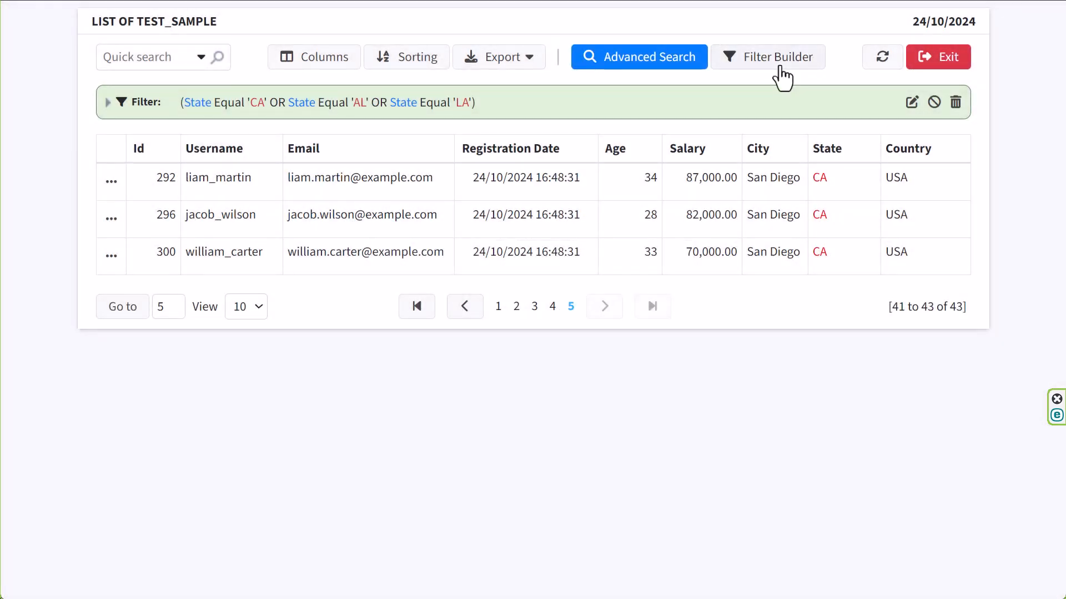
- Add a nested condition group to the filter, set its logic to And, and insert one condition in it
click(780, 63)
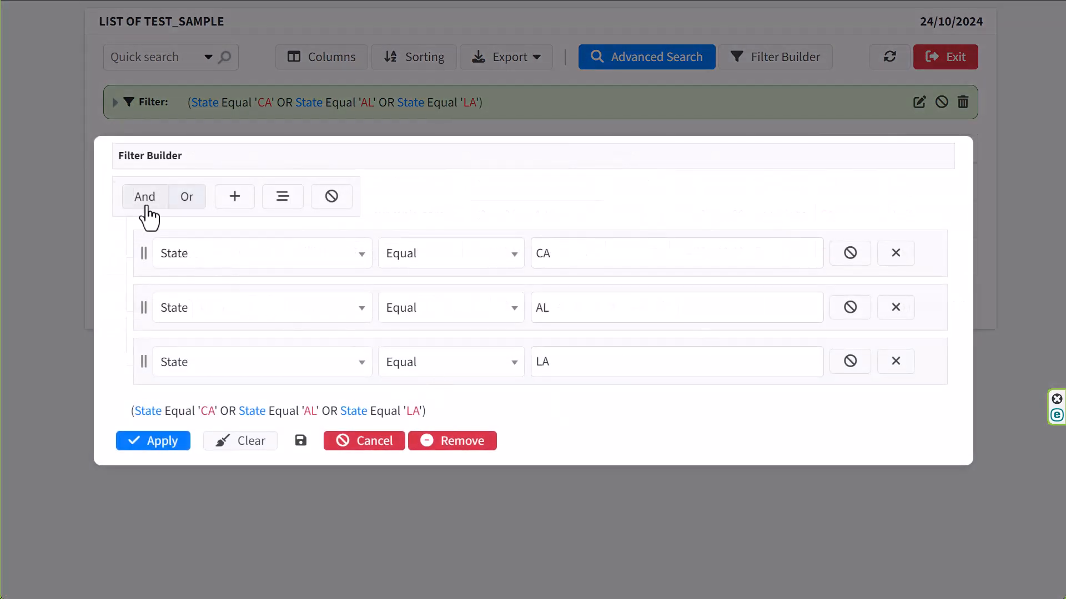
click(283, 196)
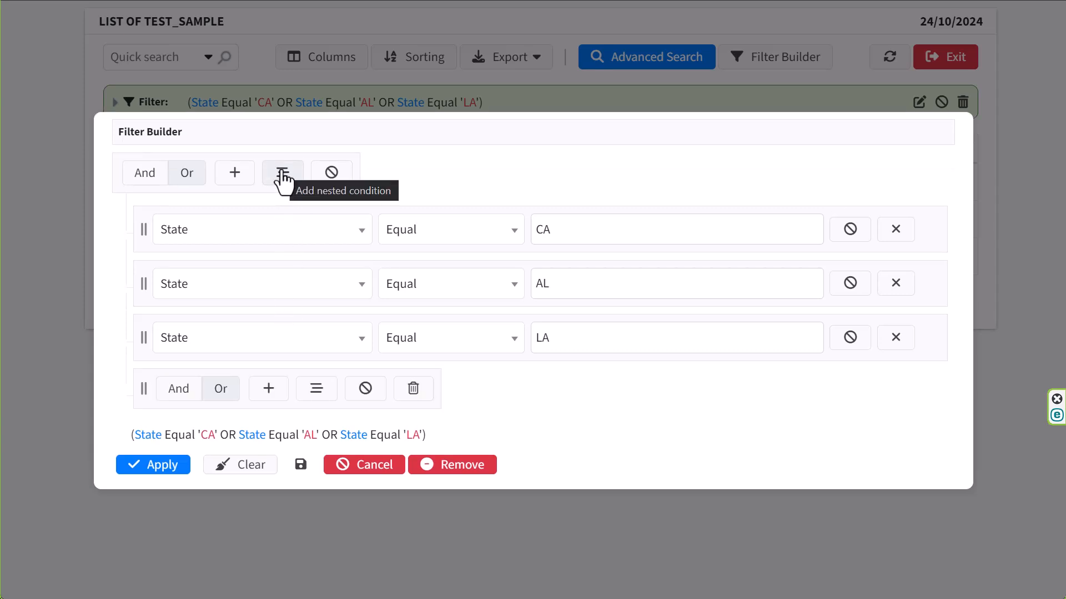
click(180, 390)
click(264, 392)
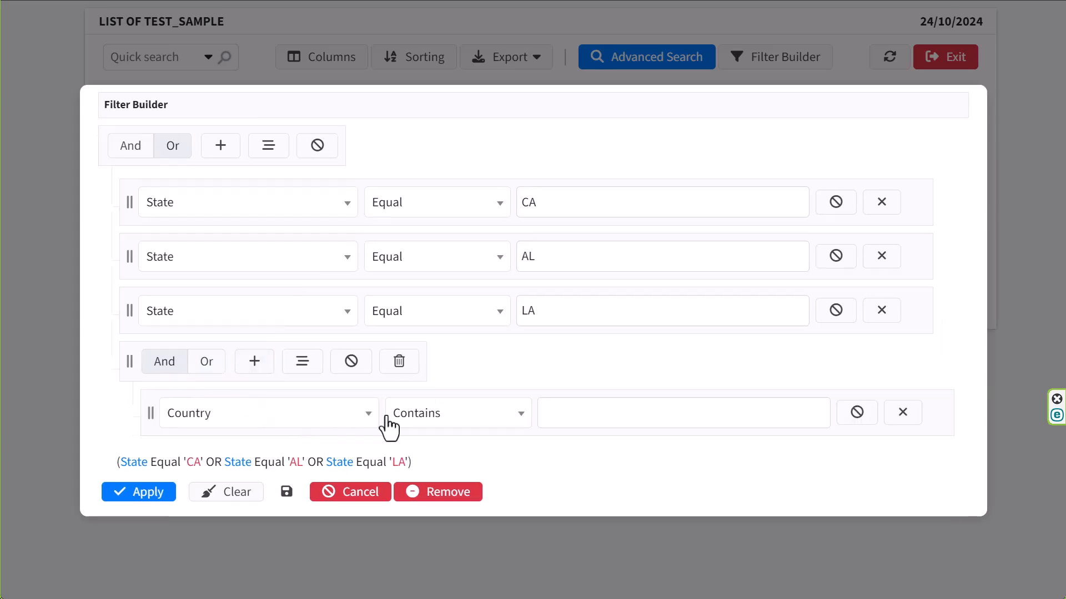
- Set the nested condition to City contains Albany and apply the filter to the grid
click(355, 417)
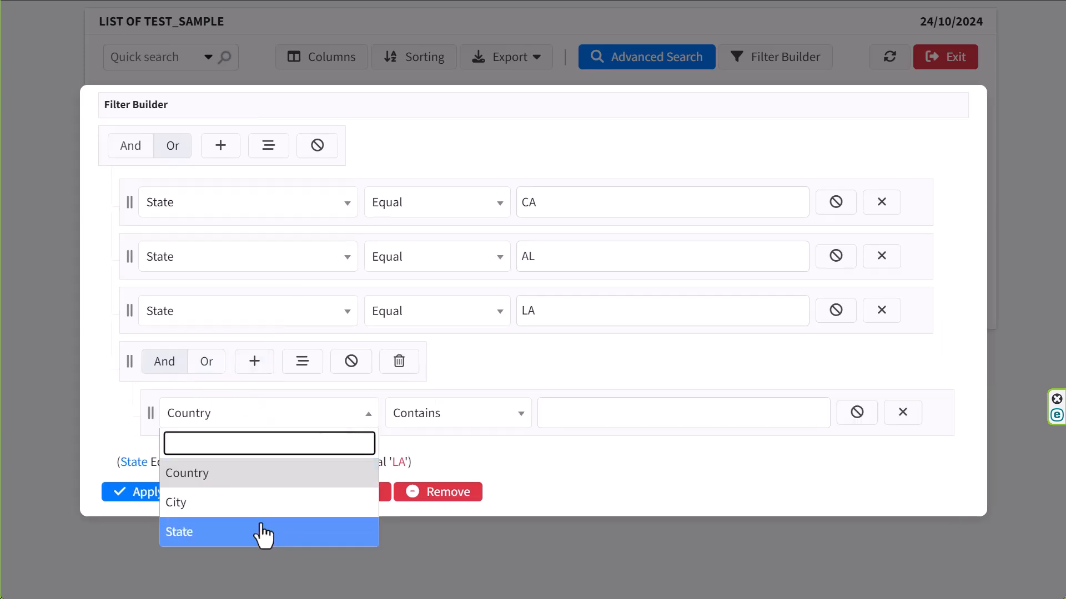
click(263, 533)
click(350, 419)
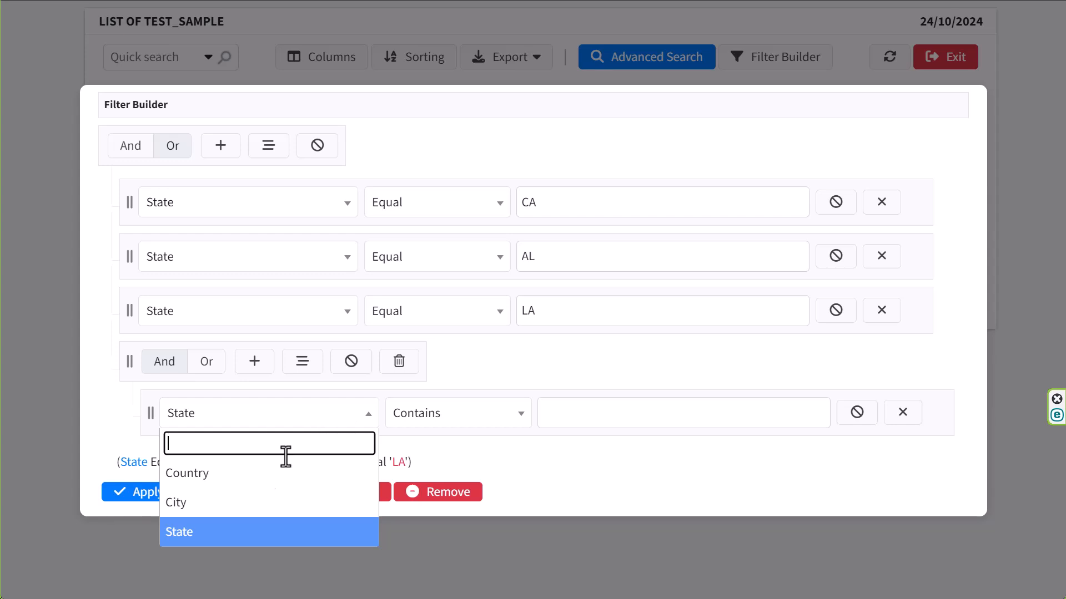
click(269, 502)
click(574, 417)
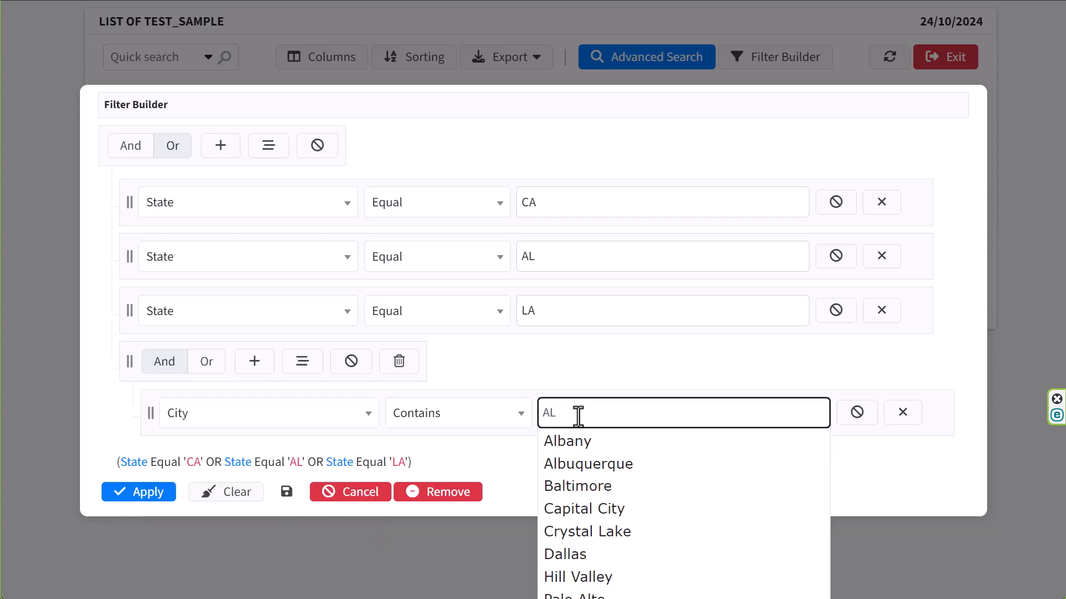
click(586, 448)
click(133, 494)
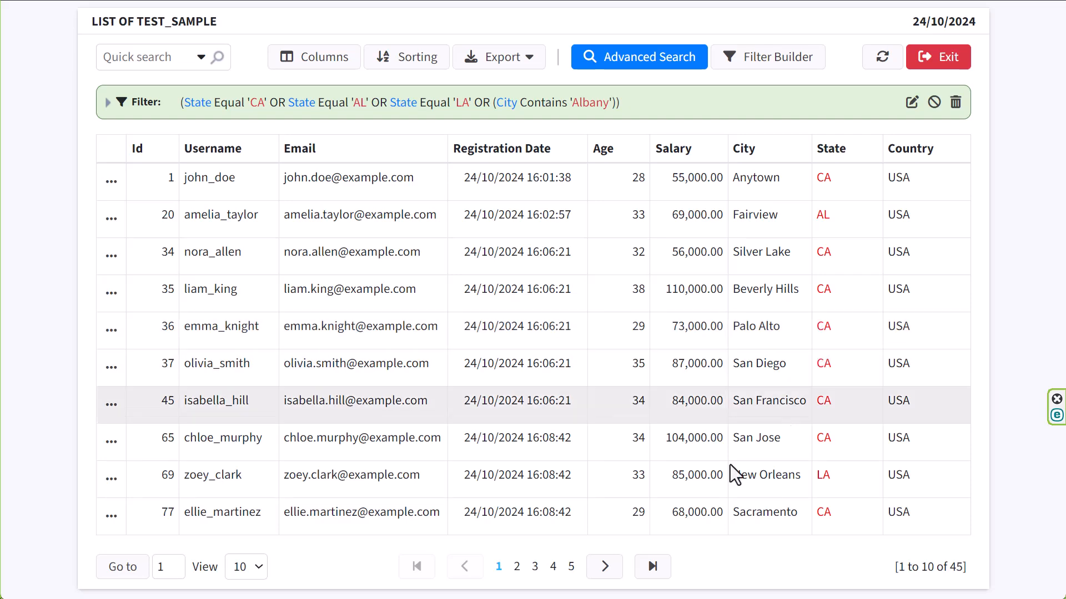
- Page through the filtered results and examine the City and State of the Albany record on page 3
click(534, 566)
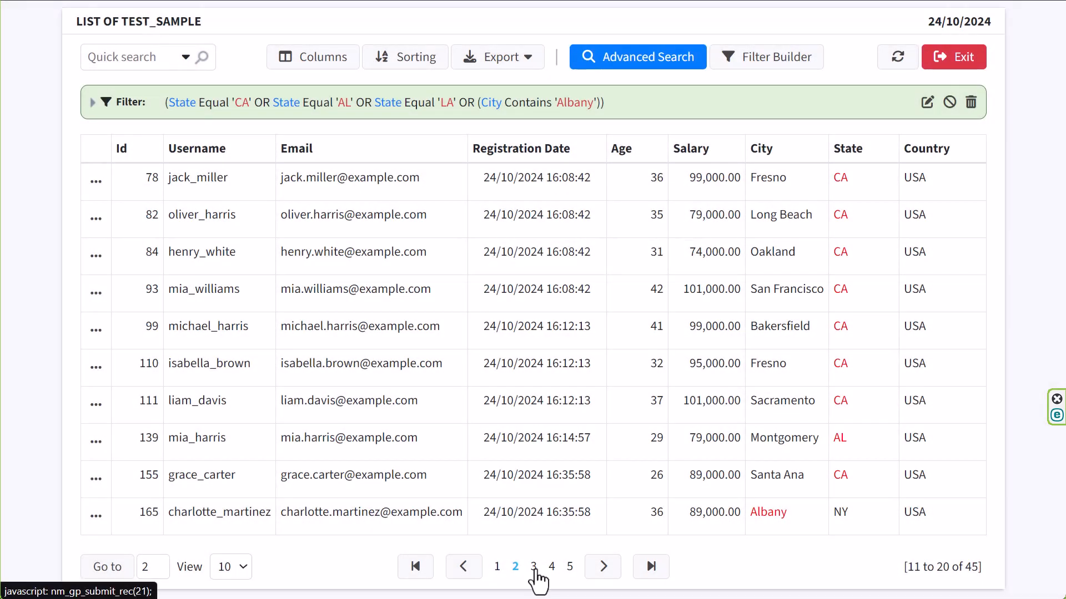
click(534, 566)
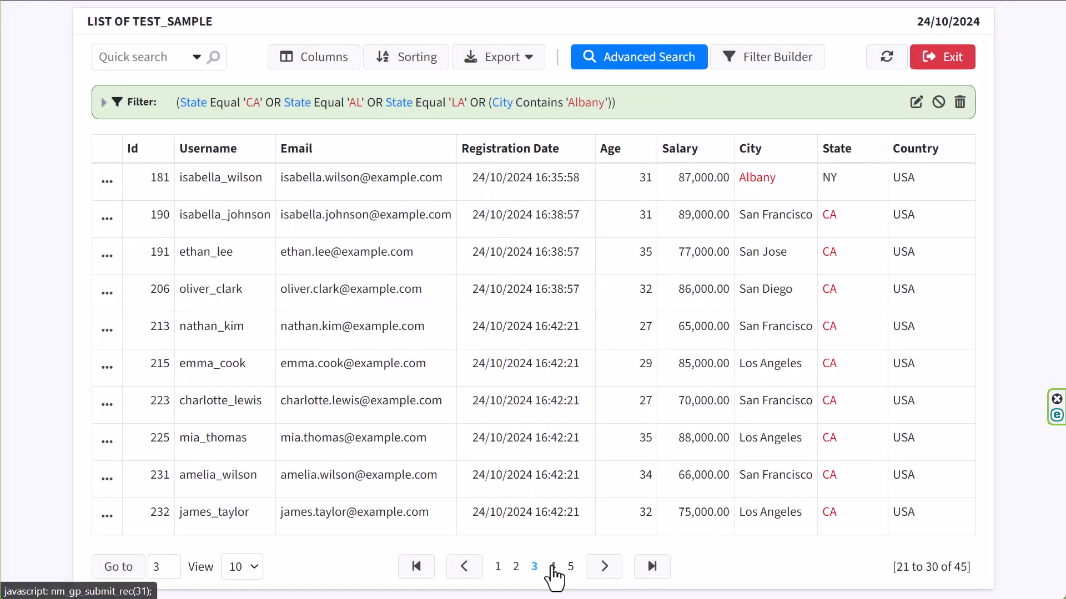
click(552, 567)
click(534, 566)
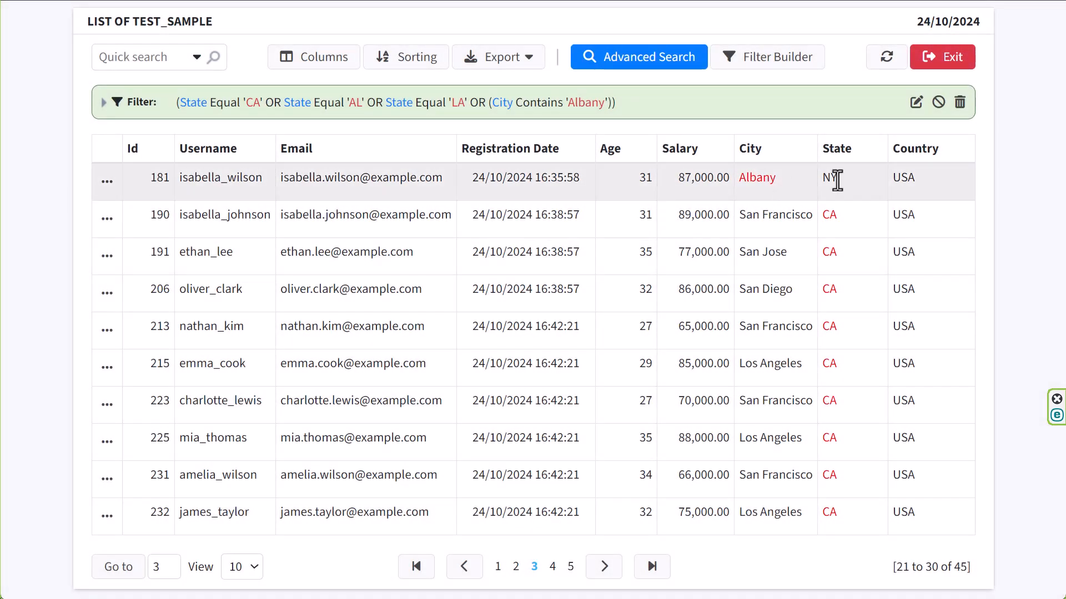
drag(837, 180, 742, 179)
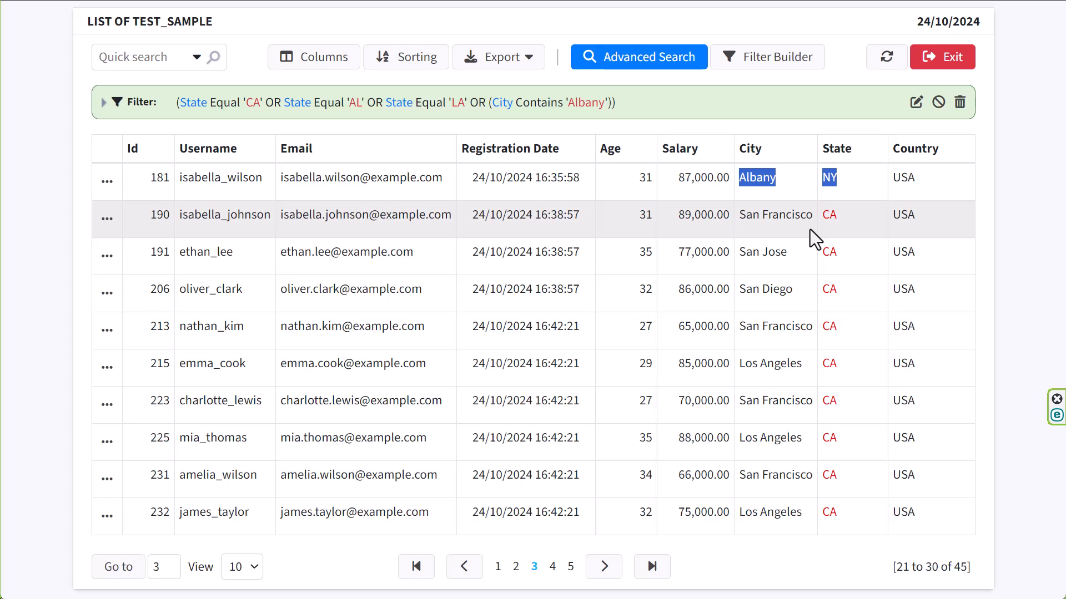
- Reopen the filter for editing, add another condition group inside the nested City group, and review the filter expression
click(760, 60)
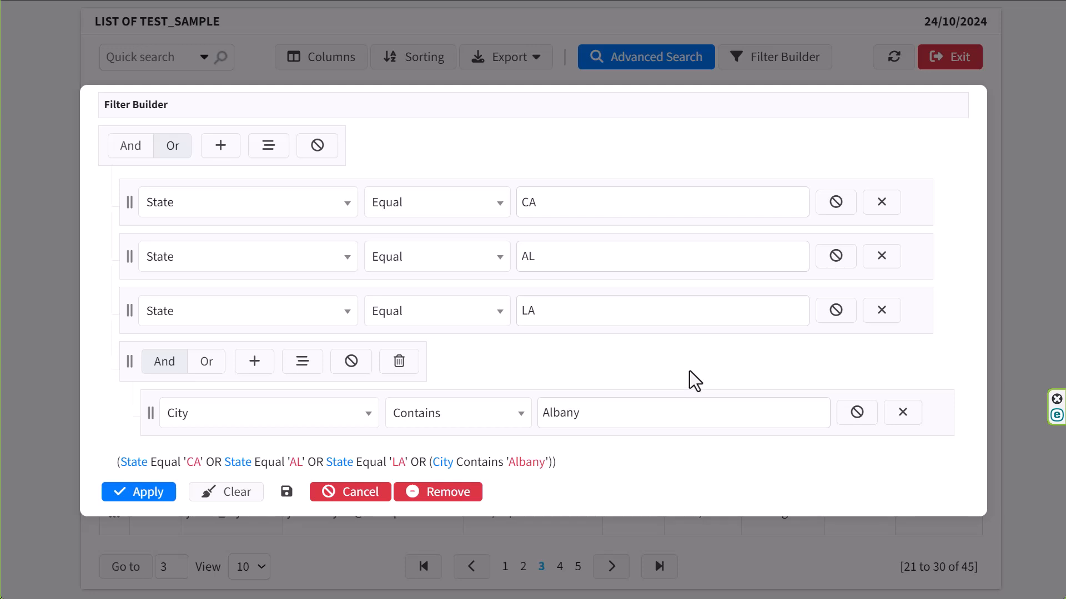
click(298, 369)
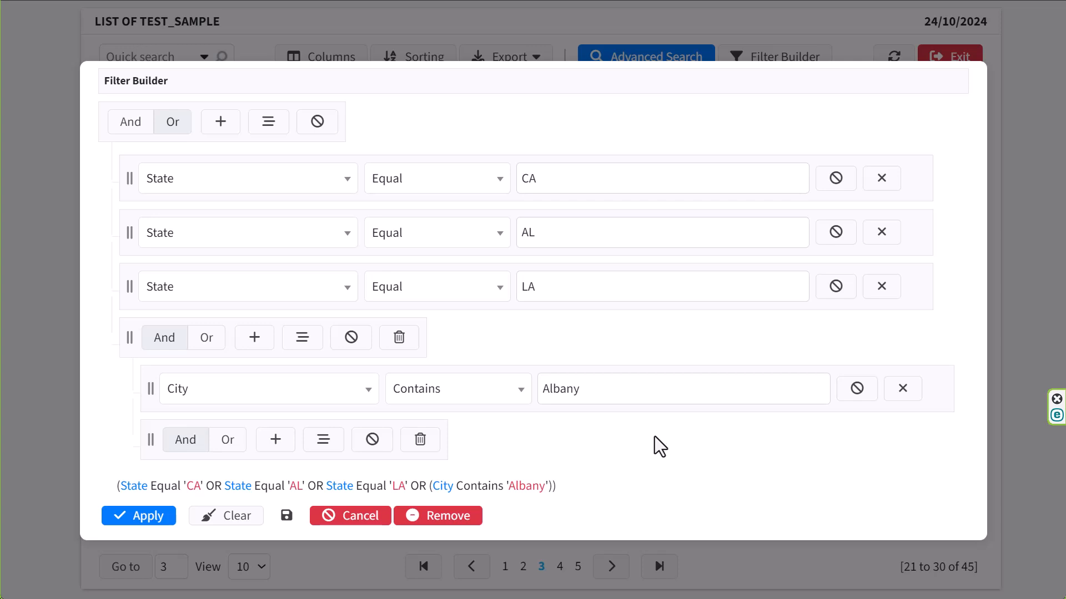
drag(562, 491, 114, 499)
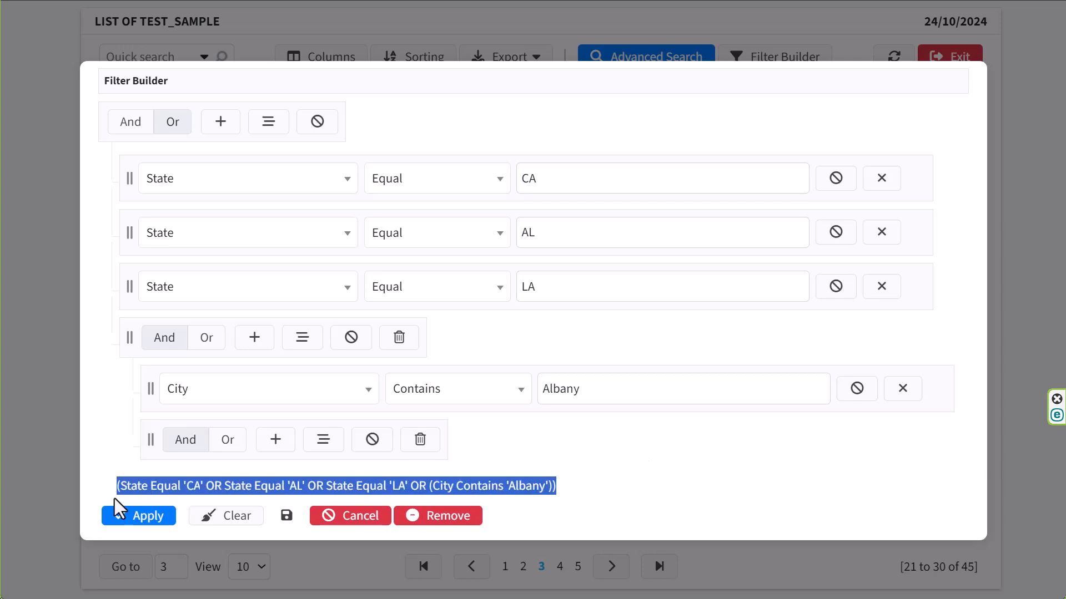
click(583, 492)
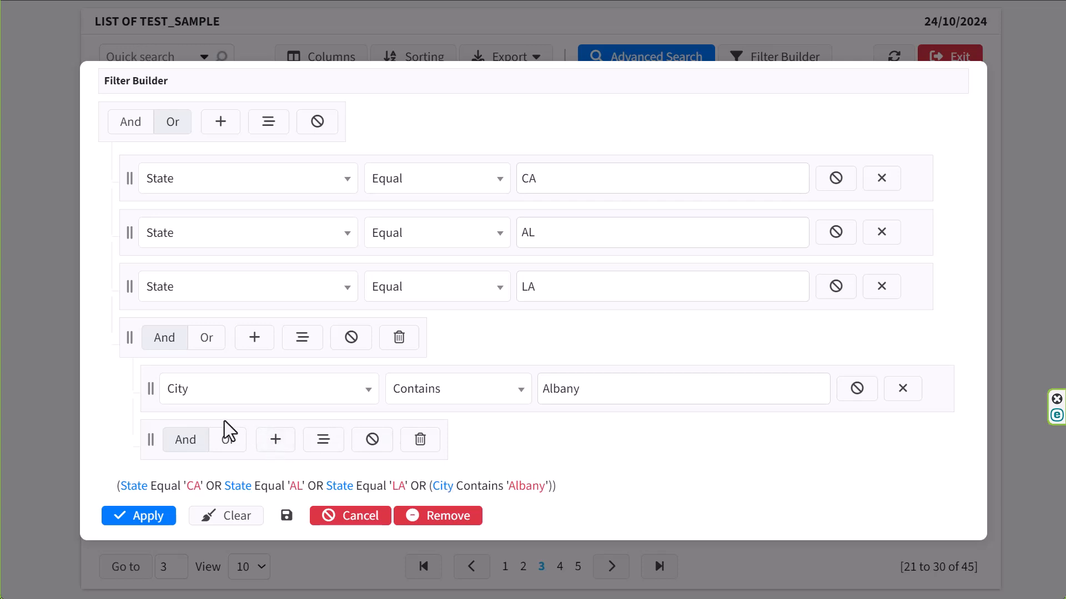
- Check which comparison operators are offered for the State condition with the value AL
click(505, 234)
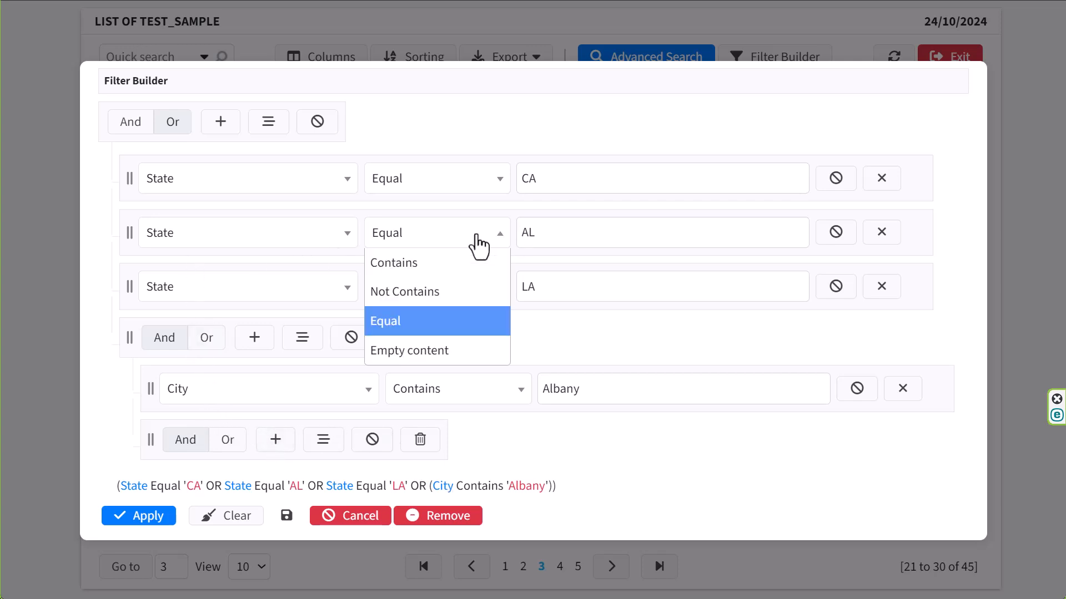
key(Down)
key(Down)
key(Down)
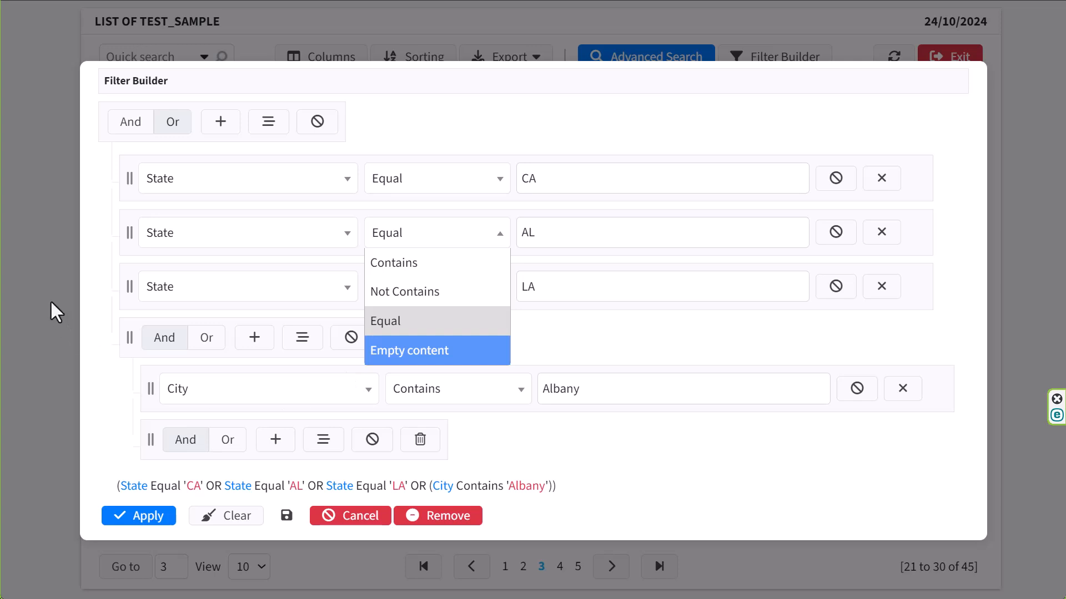
click(214, 234)
click(85, 251)
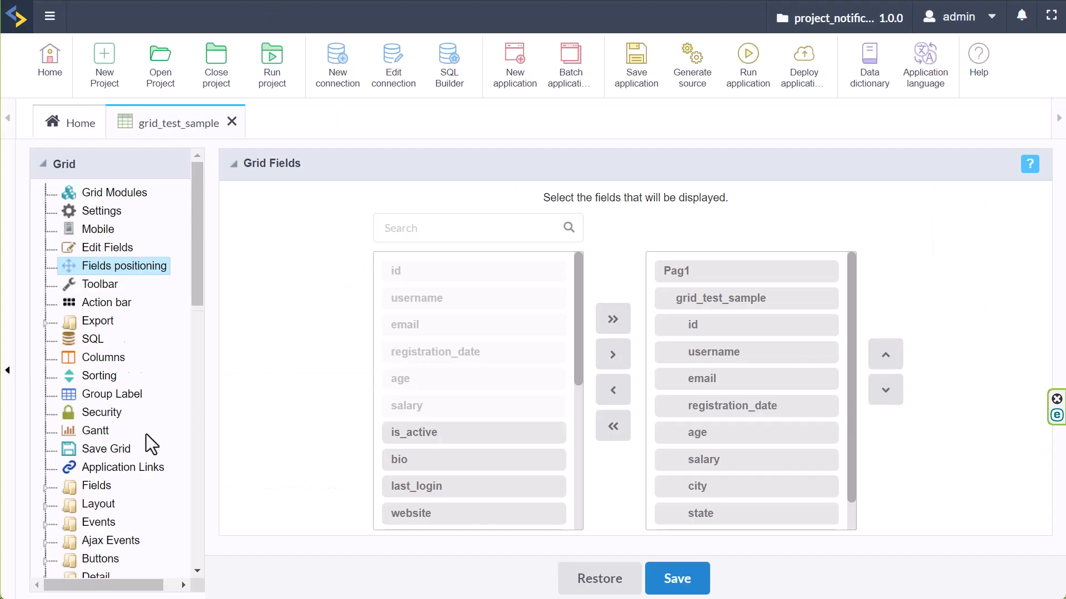
- Add the age and salary fields to the Filter Builder fields of grid_test_sample and run the application
scroll(146, 434, down, 10)
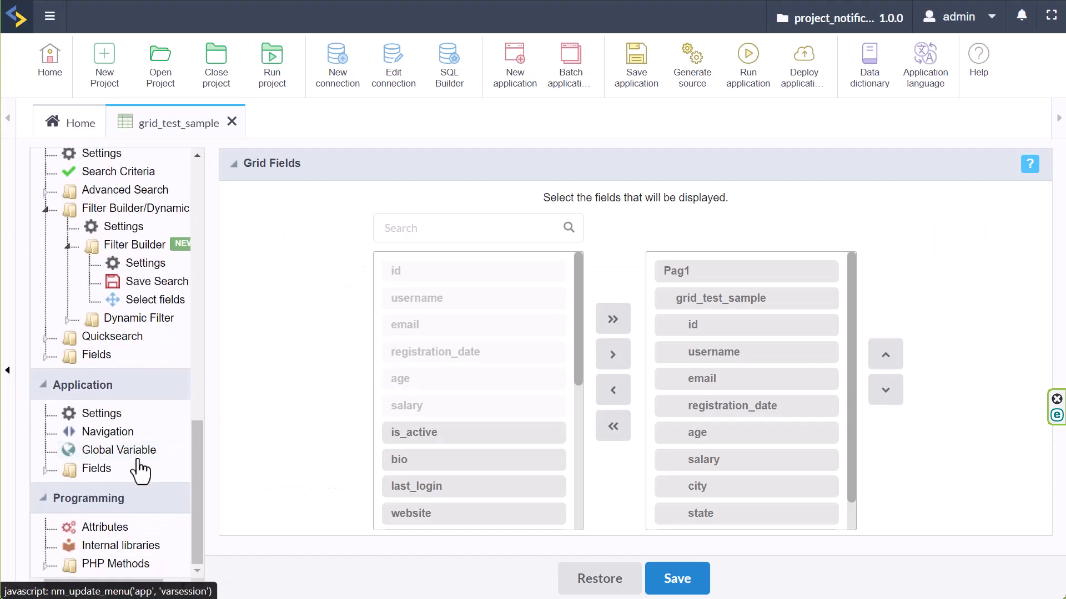
click(143, 300)
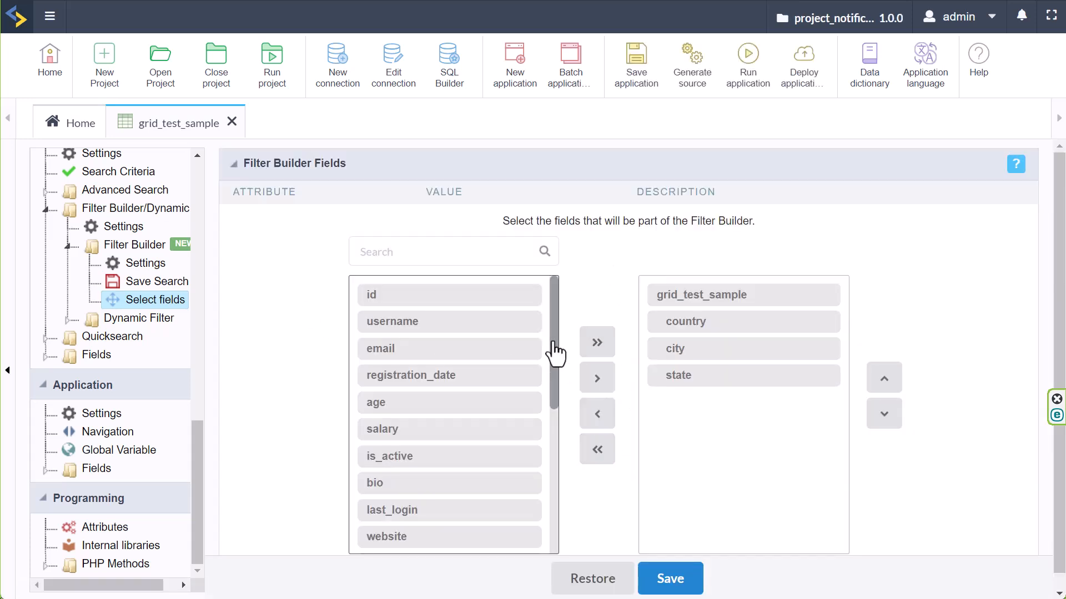
drag(555, 352, 555, 364)
click(454, 375)
click(598, 377)
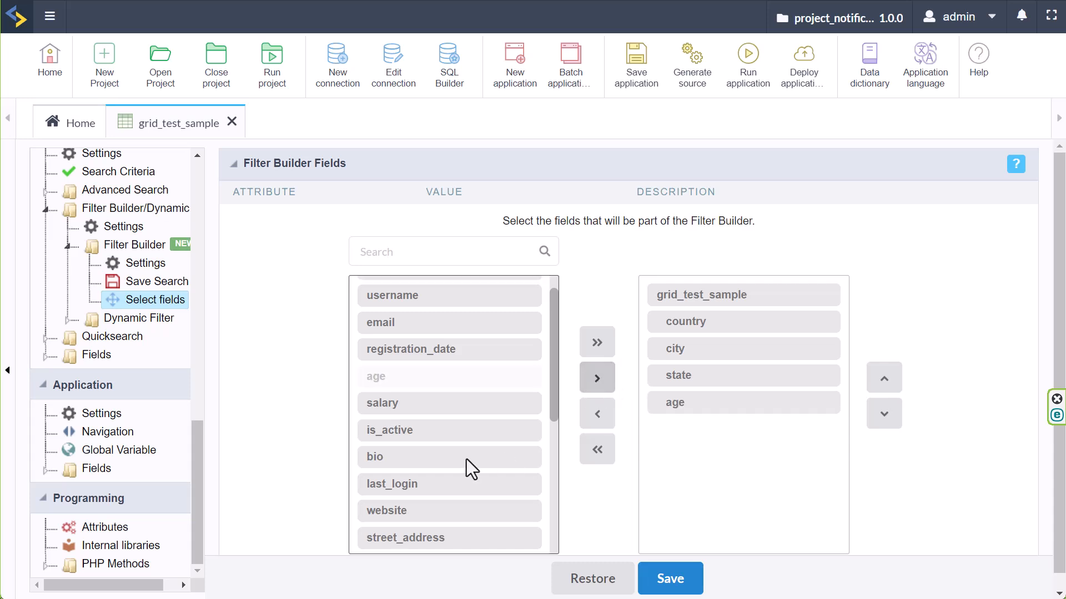
click(398, 405)
click(586, 383)
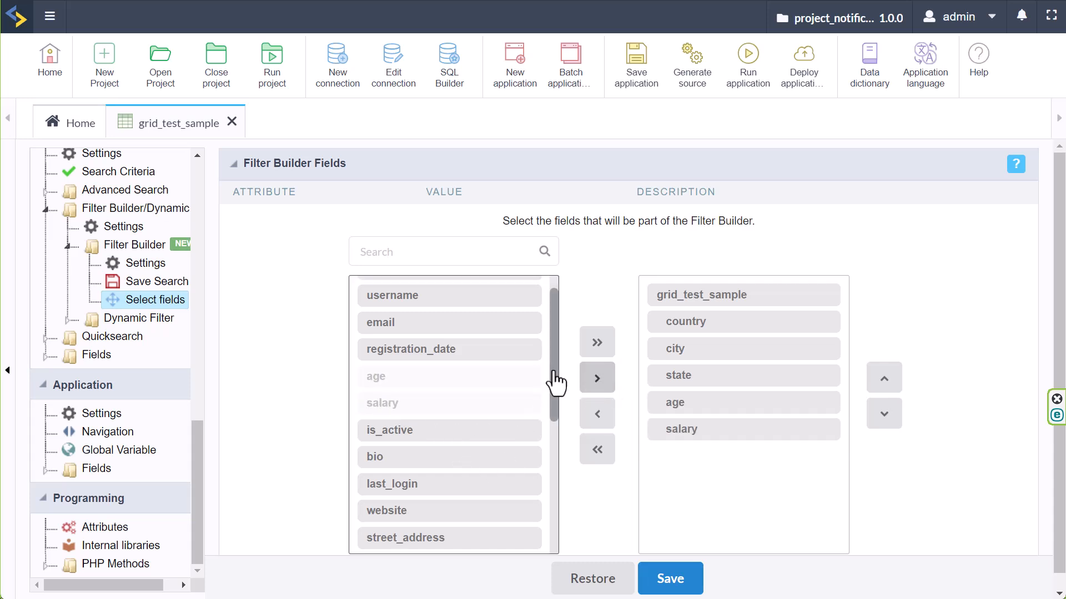
drag(555, 381, 546, 503)
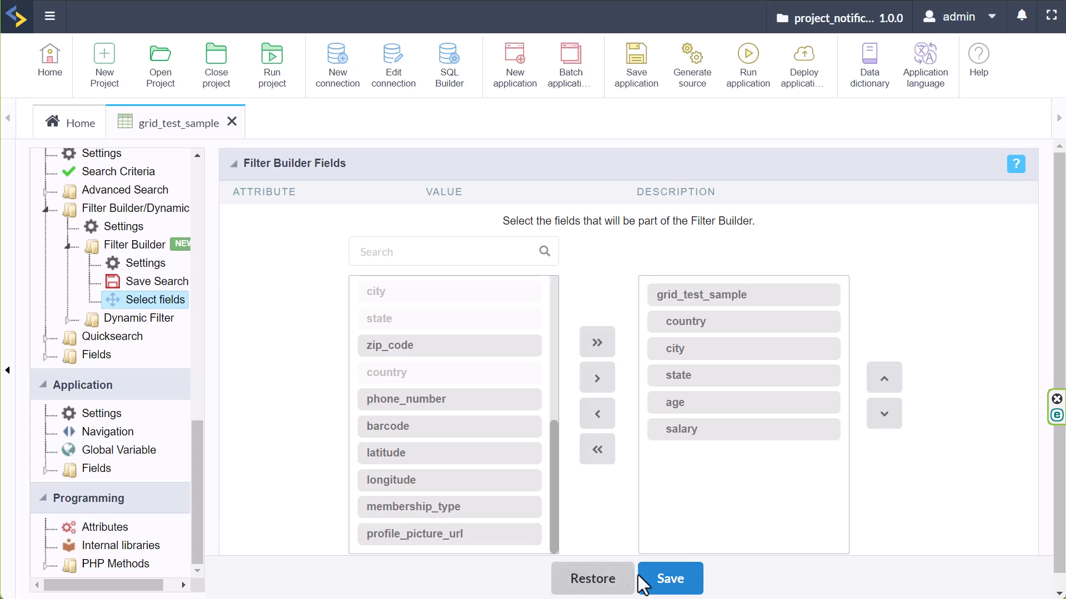
scroll(472, 389, up, 5)
click(748, 61)
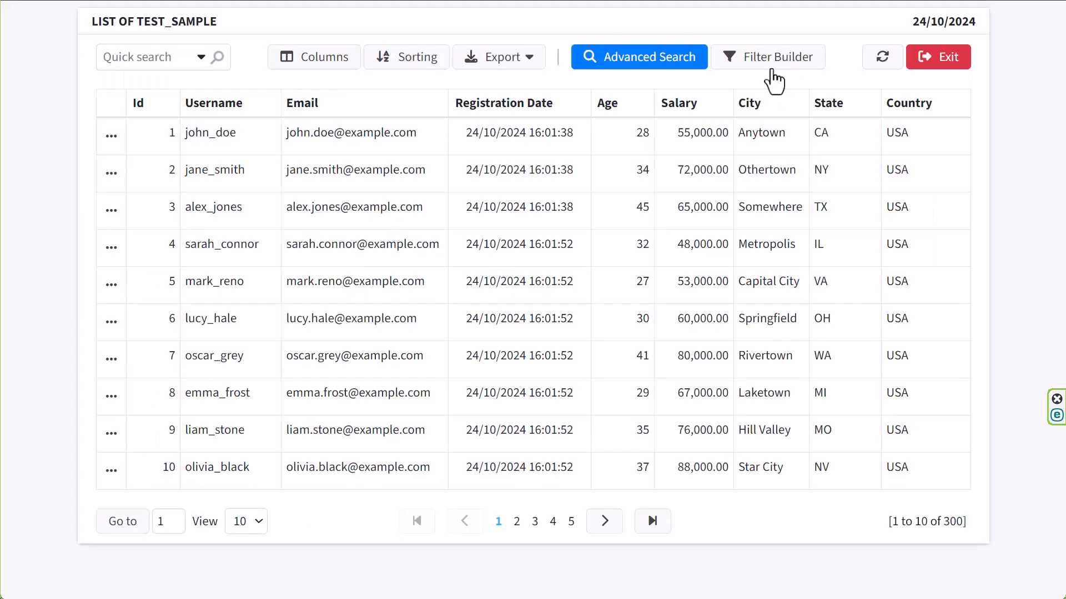
- Insert the condition Country Contains USA in the filter and apply it to the grid
click(777, 57)
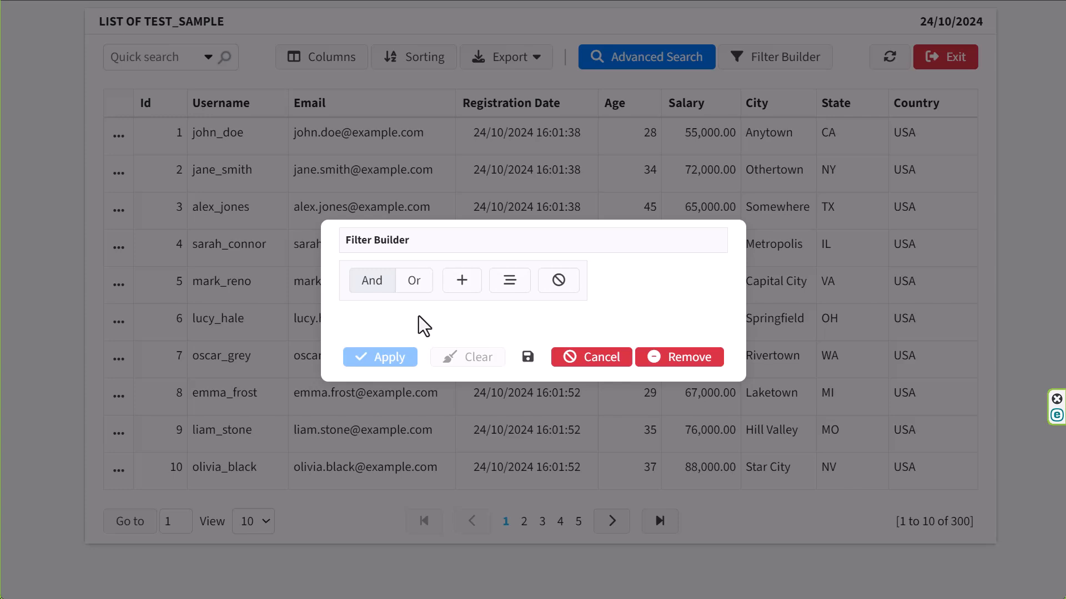
click(461, 289)
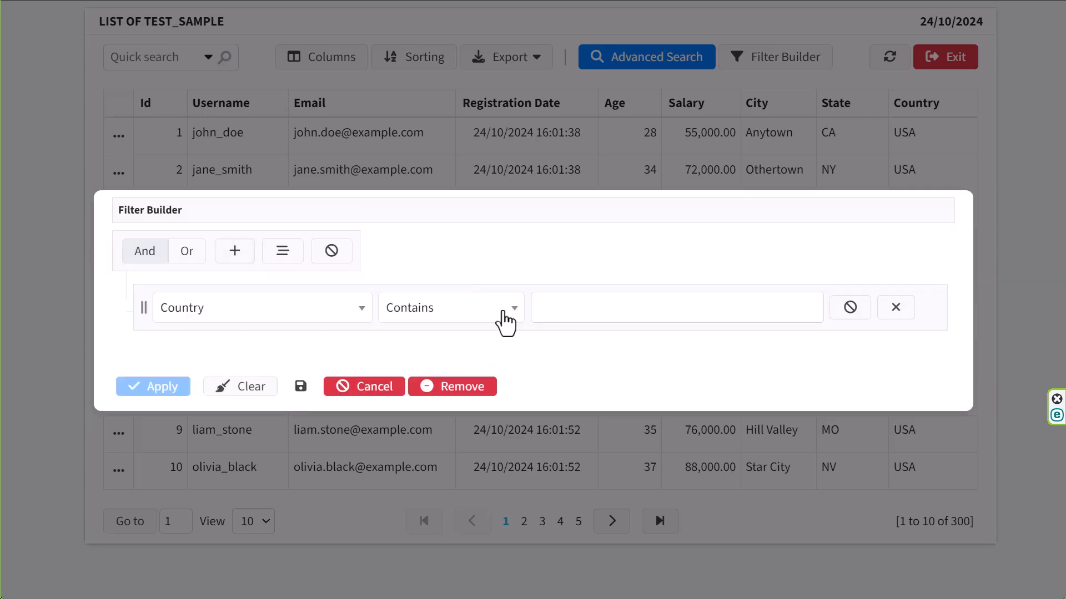
click(444, 306)
click(611, 300)
click(610, 301)
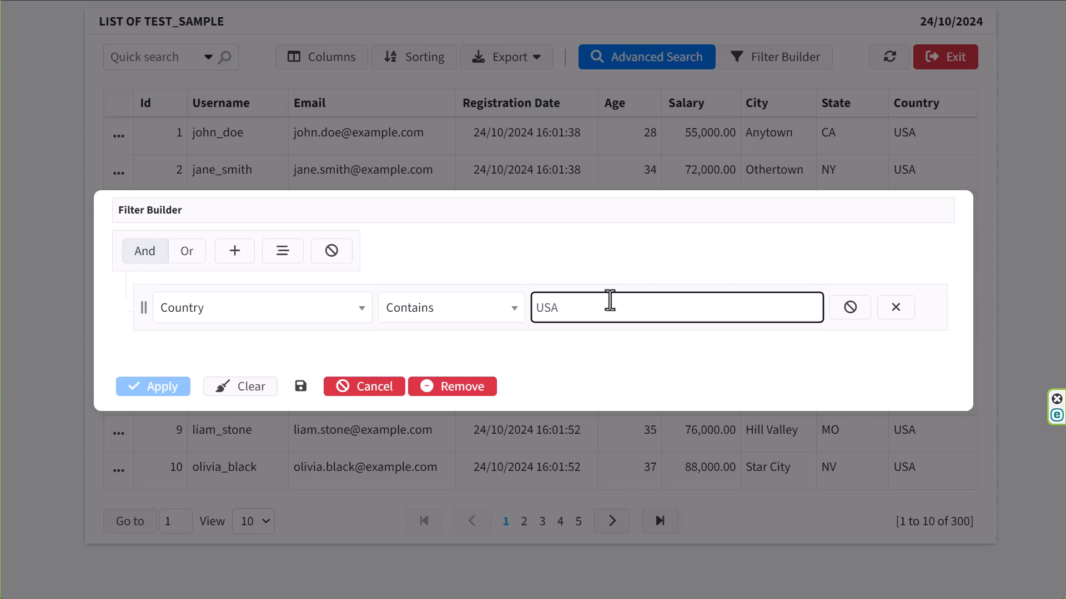
text(USA)
click(557, 337)
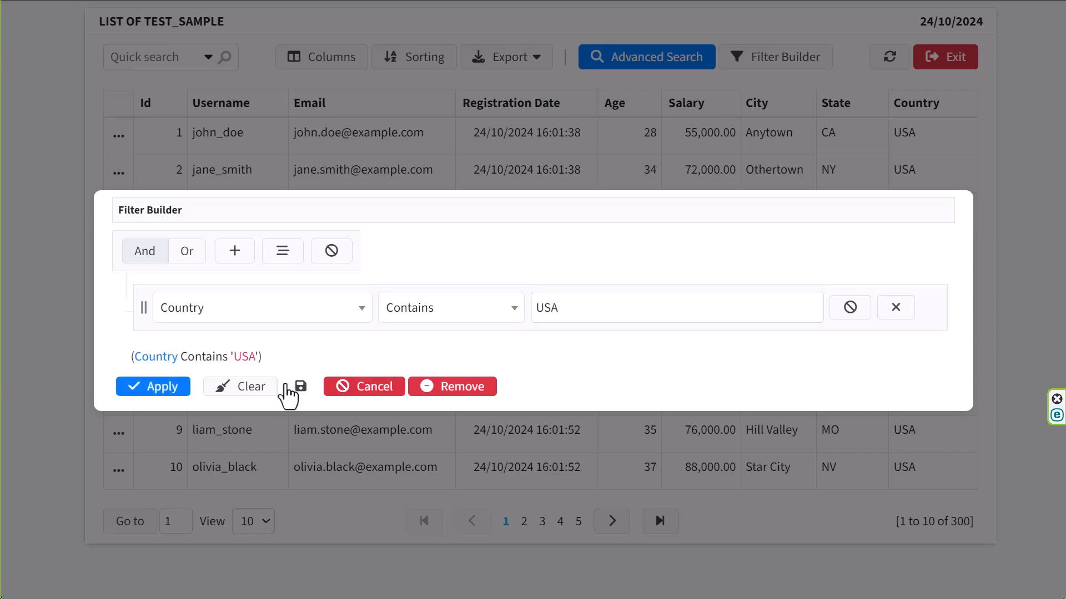
click(170, 391)
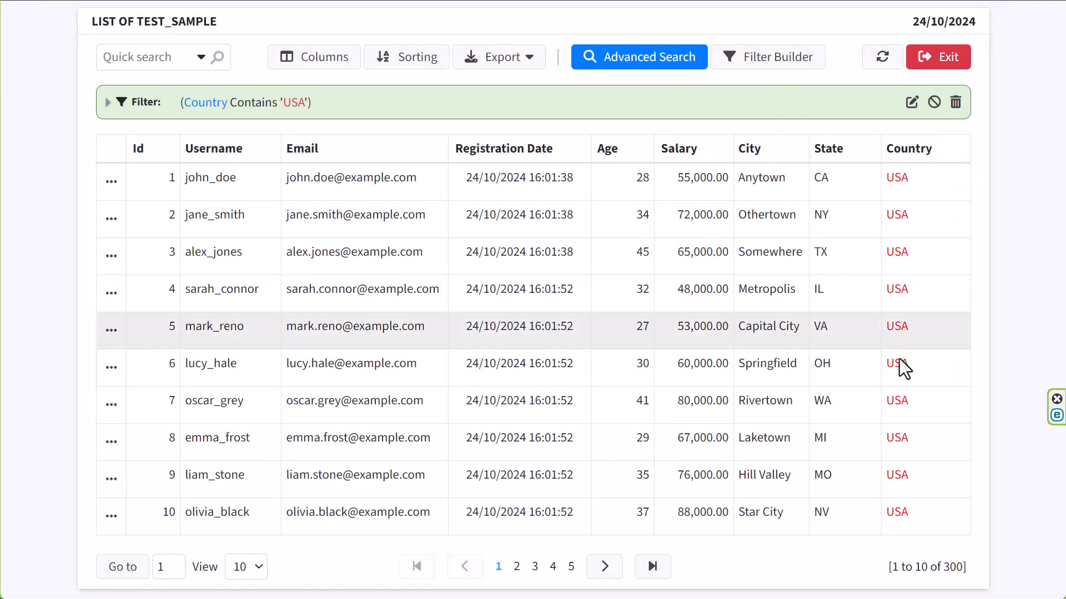
- Add the condition City Not Contains Albany to the filter, apply it, and go to page 2 of the results
click(799, 58)
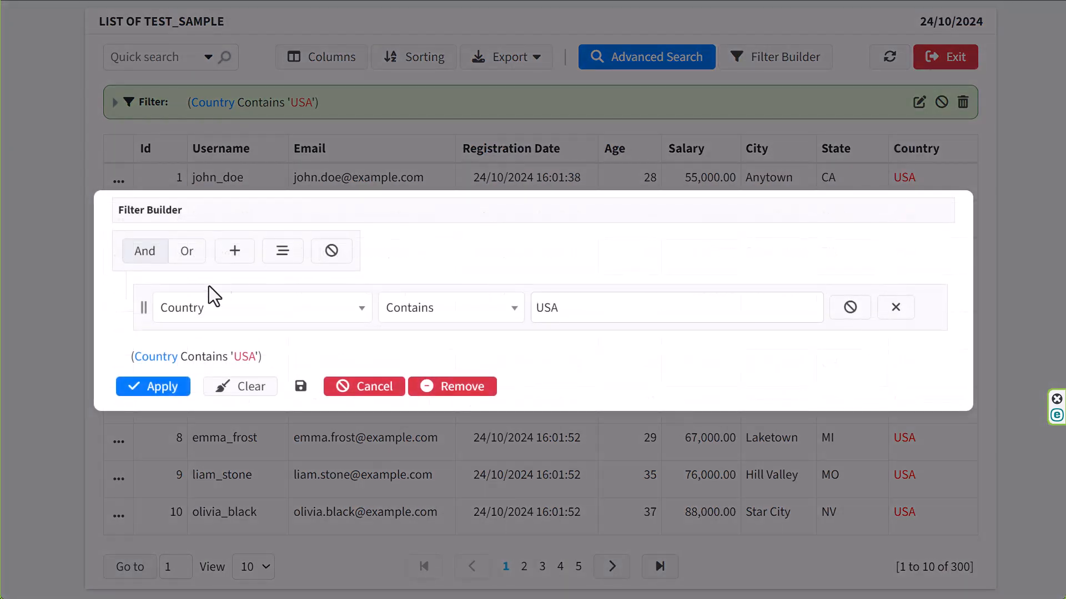
click(234, 251)
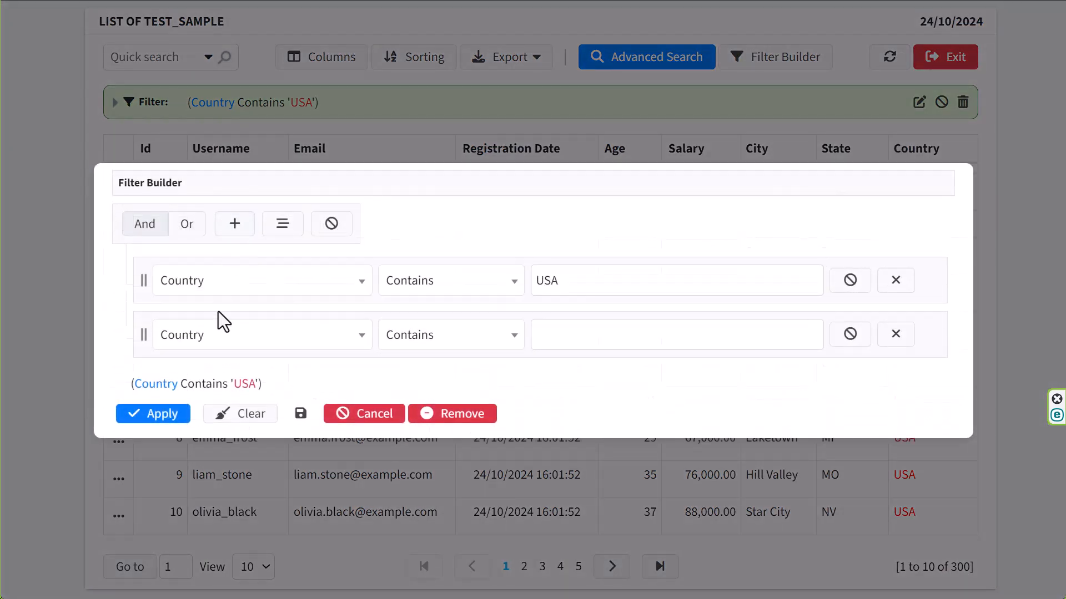
click(244, 347)
click(172, 429)
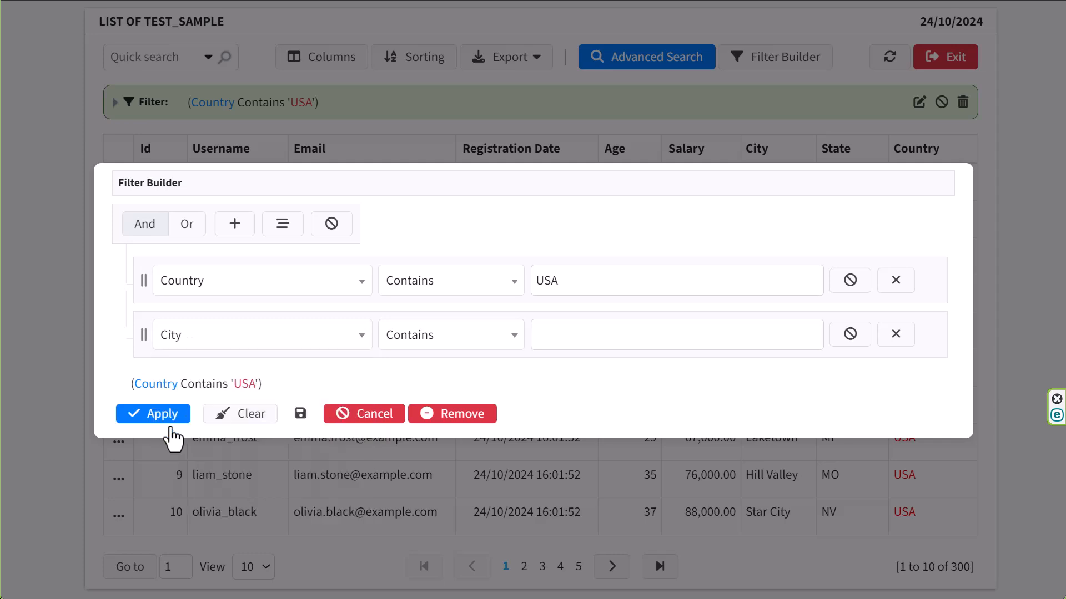
click(498, 349)
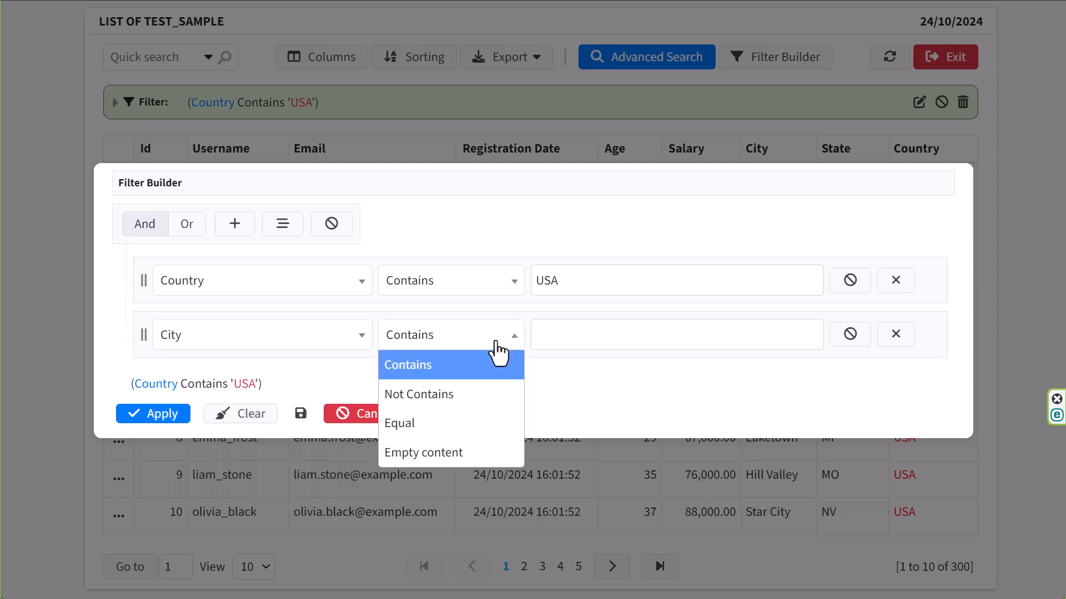
click(464, 394)
click(589, 335)
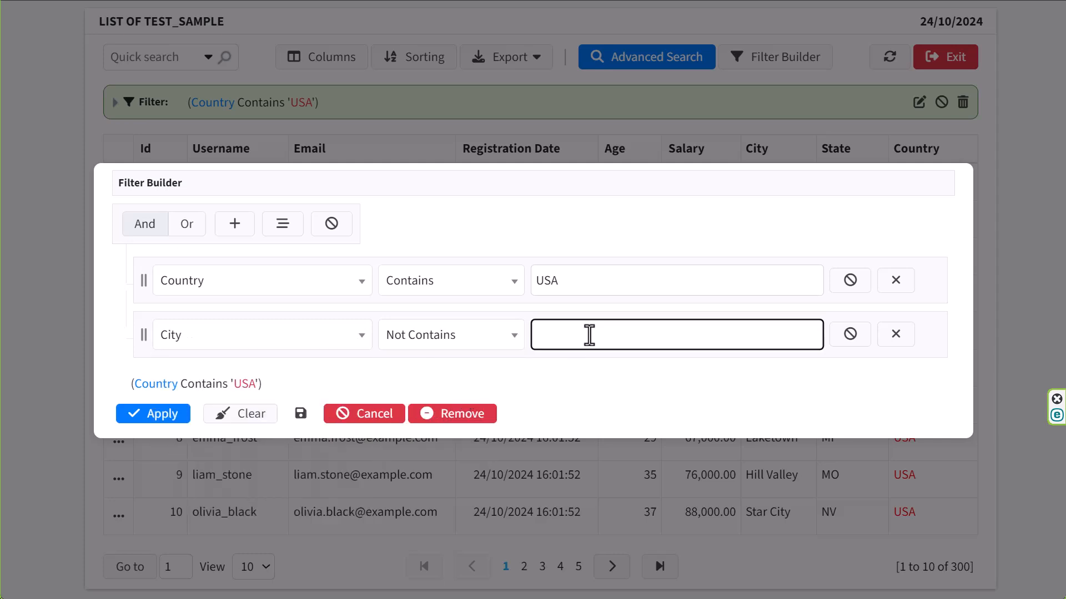
text(Al)
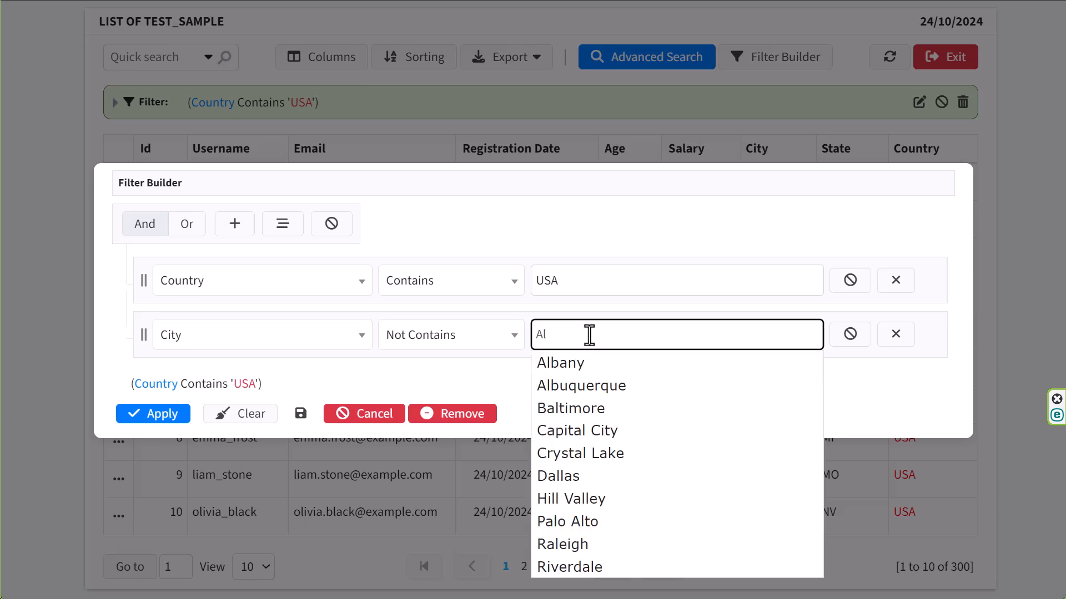
click(564, 362)
click(154, 421)
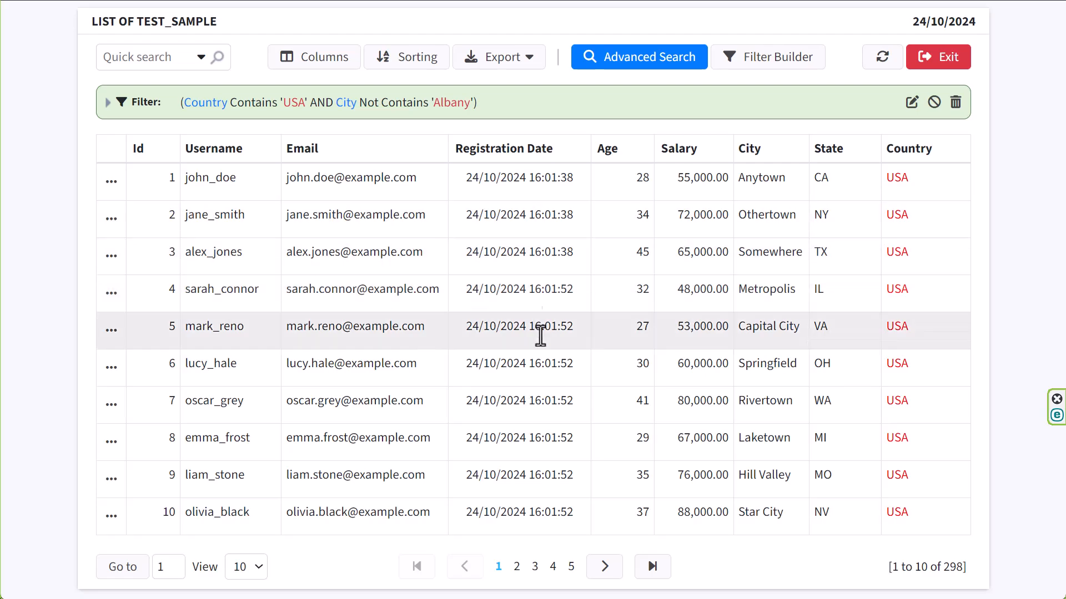
click(609, 570)
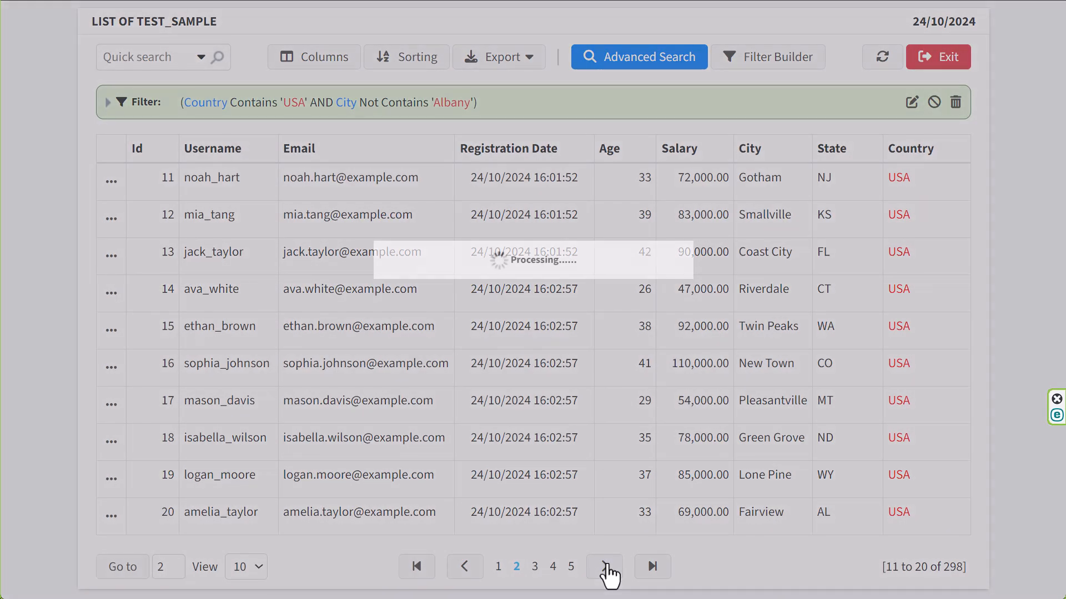
click(609, 570)
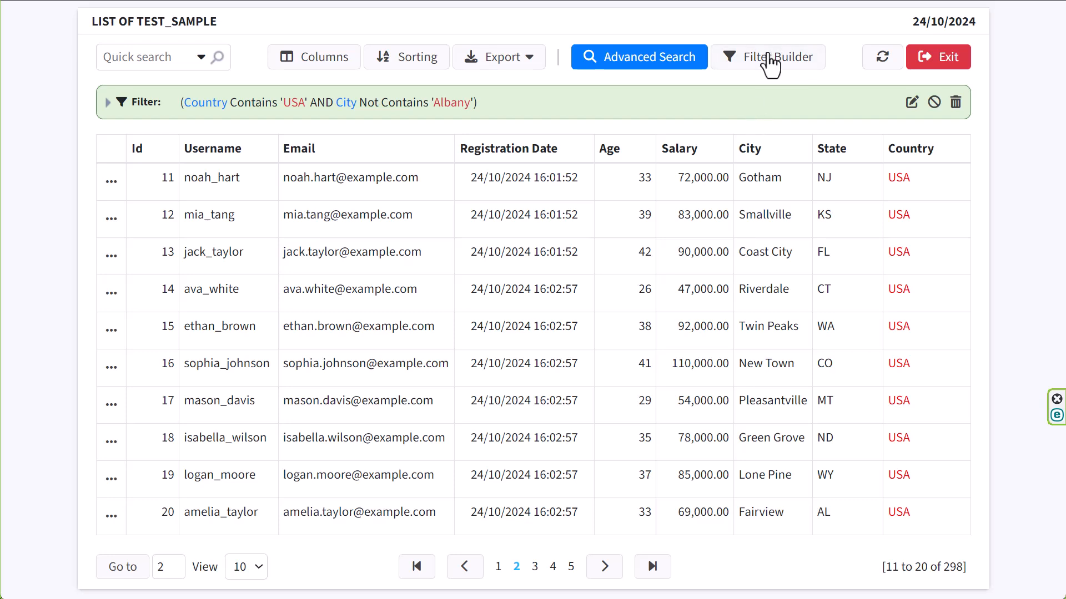
- Reopen the filter for editing and toggle its logic to Or and back to And
click(769, 62)
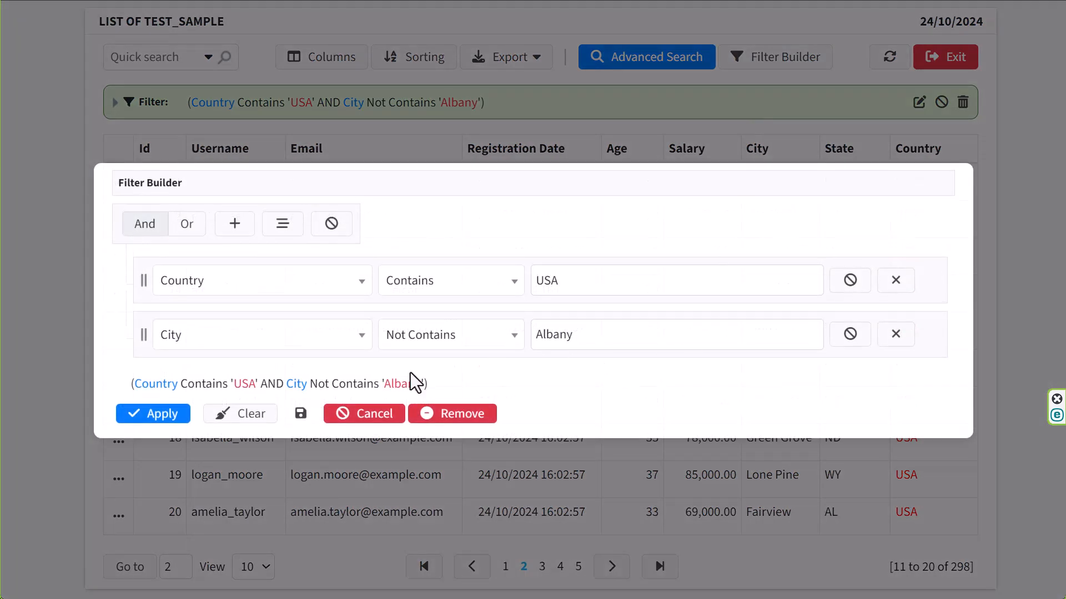
click(187, 225)
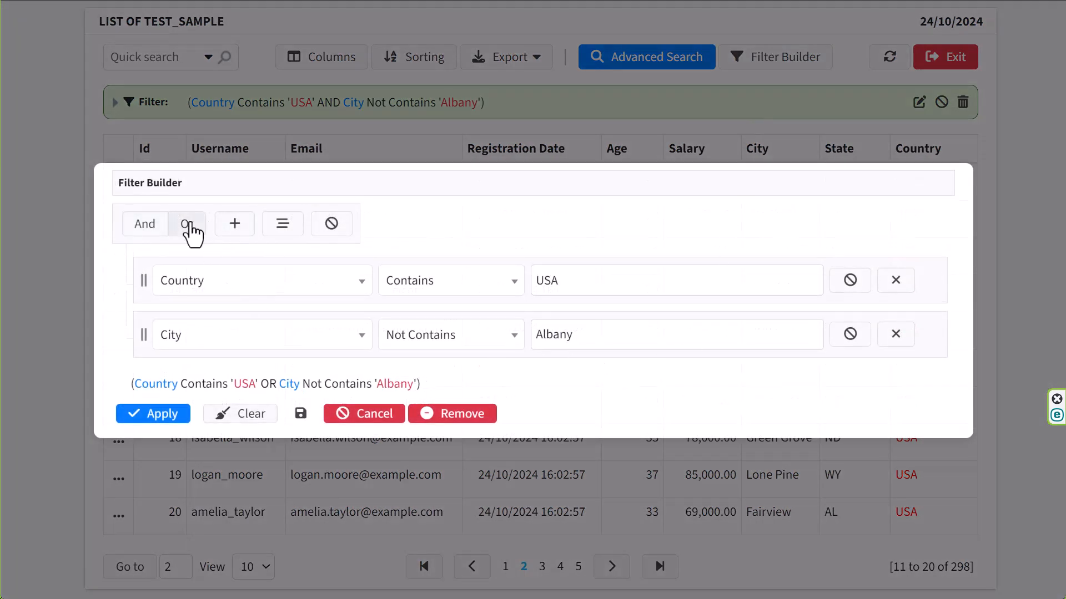
click(138, 227)
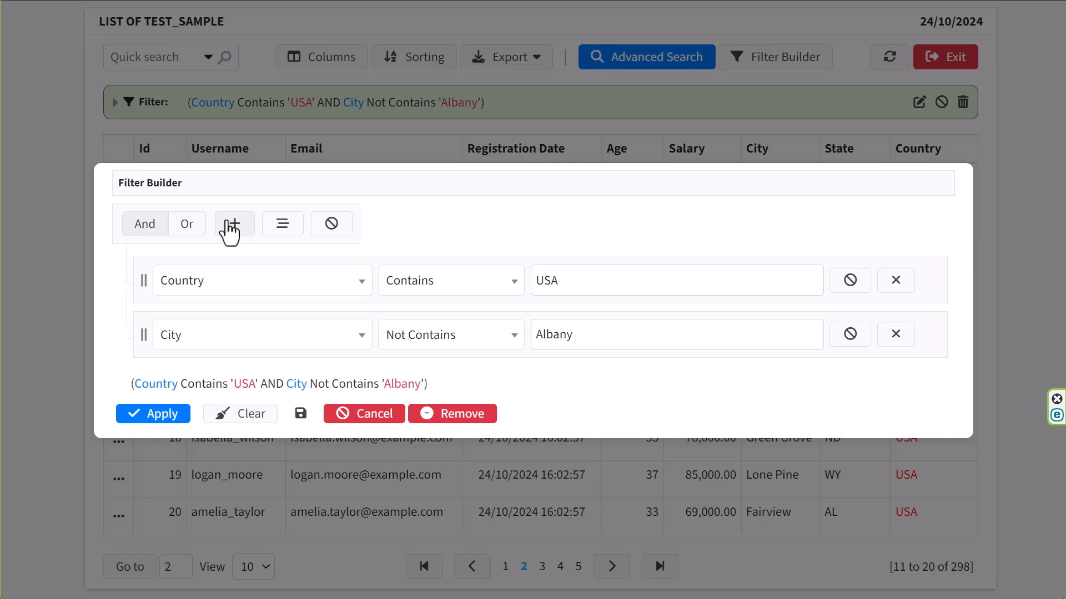
- Add a third condition, Age Less than 50, to the filter and apply it to the grid
click(233, 226)
click(344, 370)
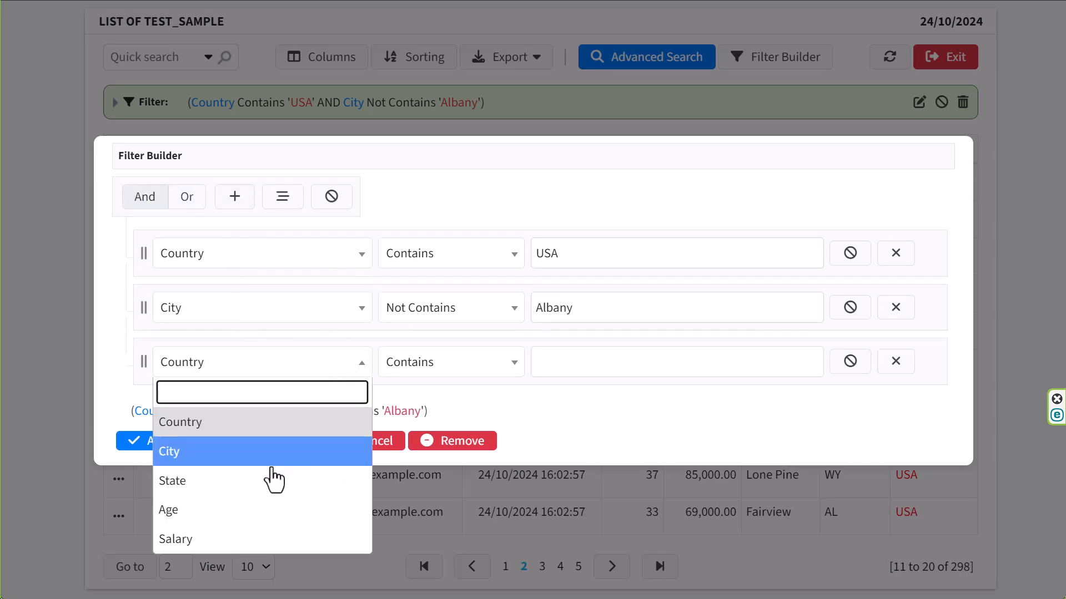
click(221, 513)
click(499, 364)
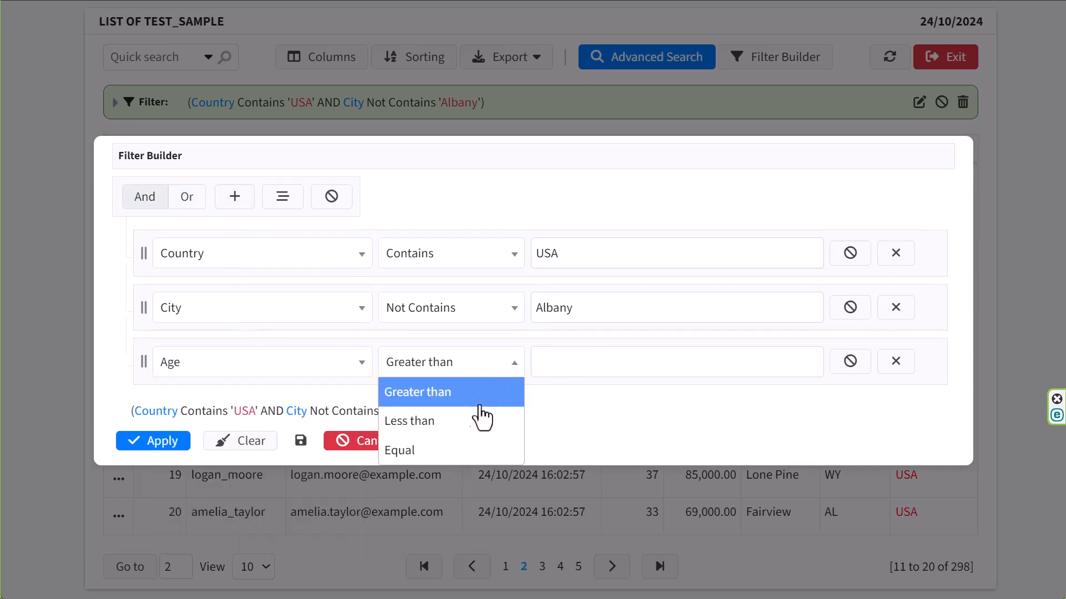
click(476, 457)
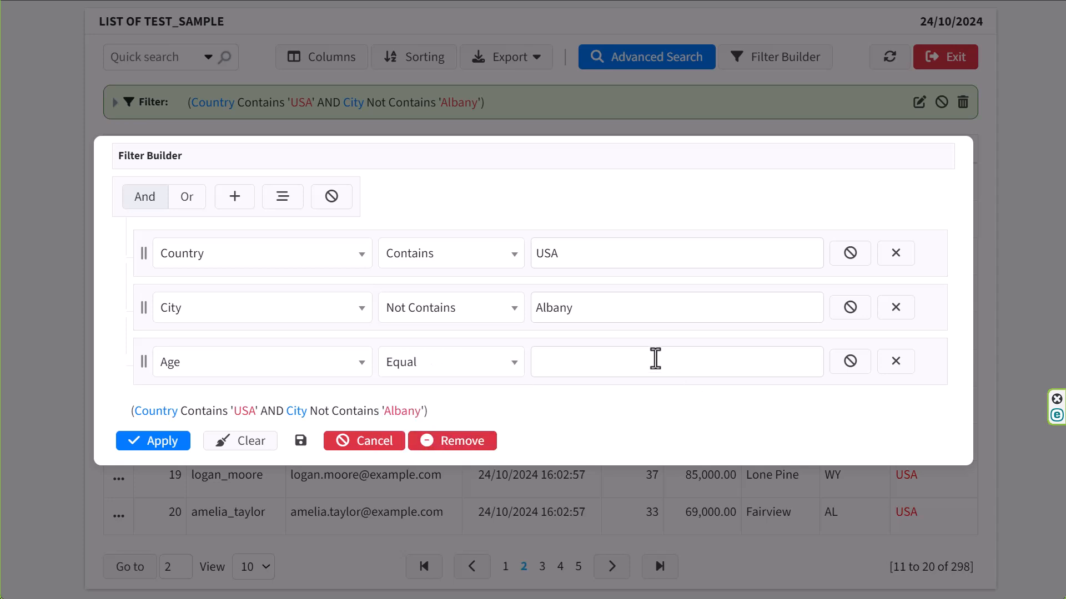
click(502, 362)
click(462, 426)
click(595, 361)
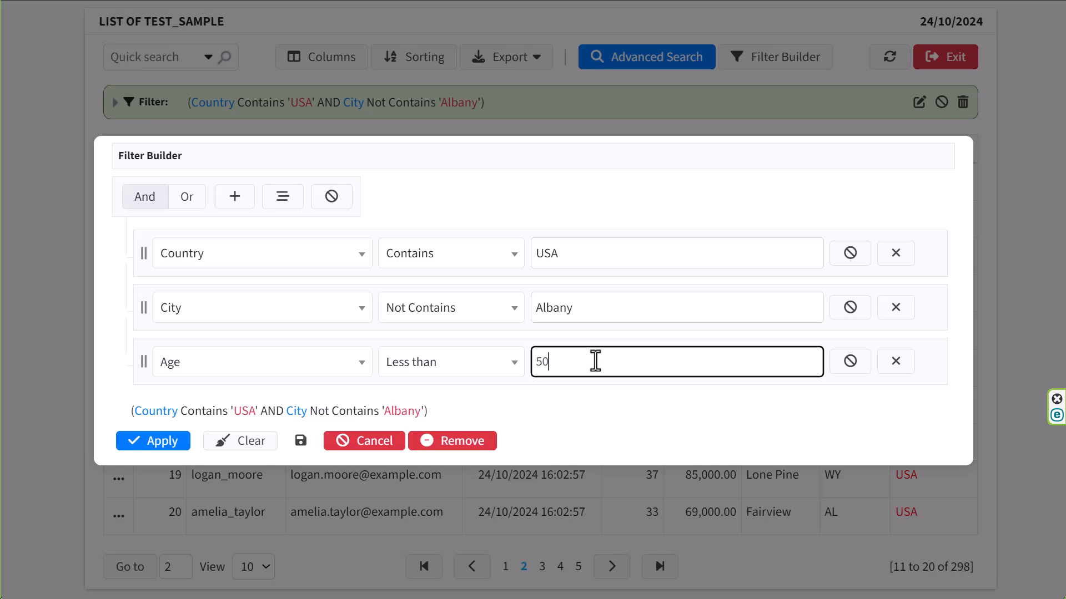
click(155, 443)
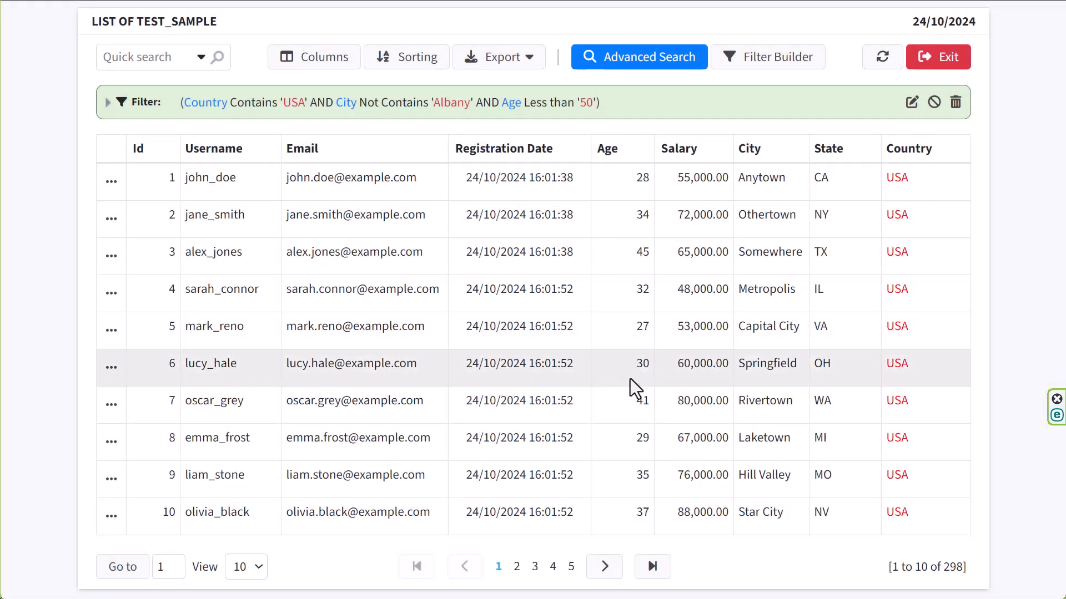
- Add a fourth condition on the Salary field to the filter, with the operator Greater than
click(777, 65)
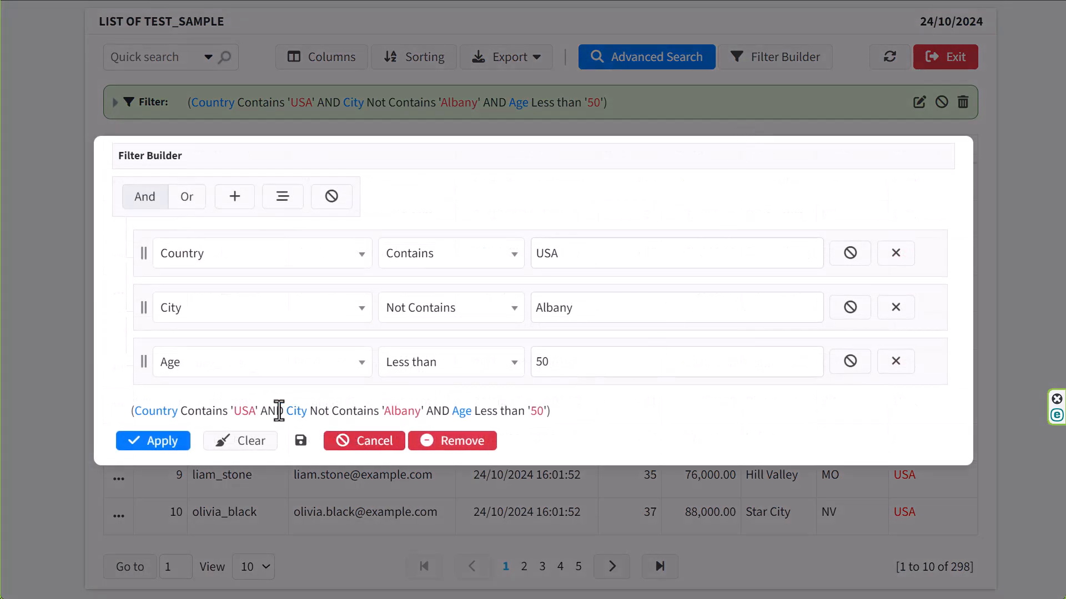
click(232, 197)
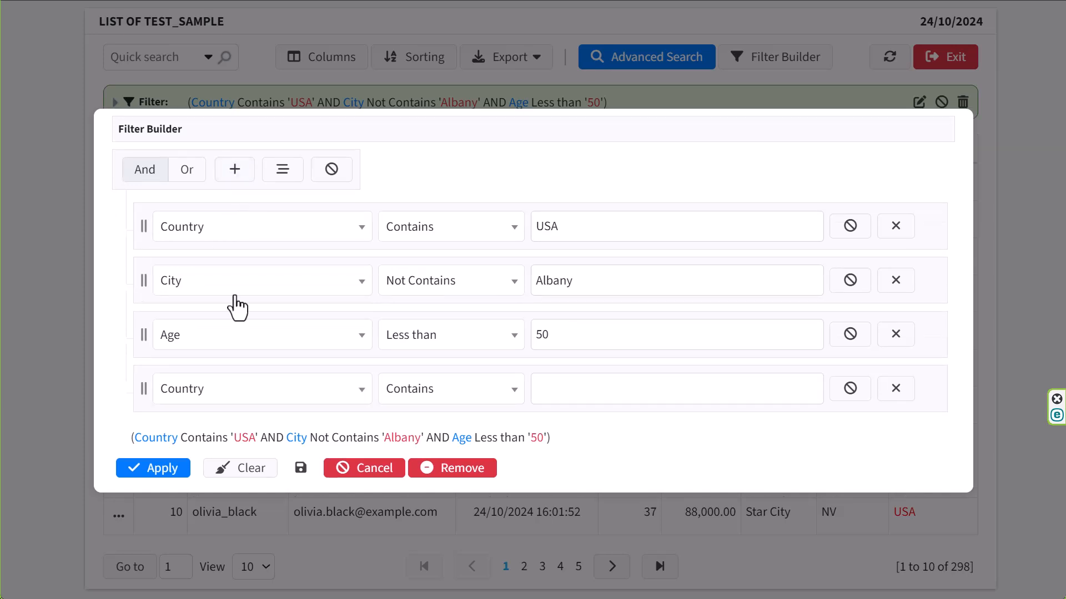
click(259, 392)
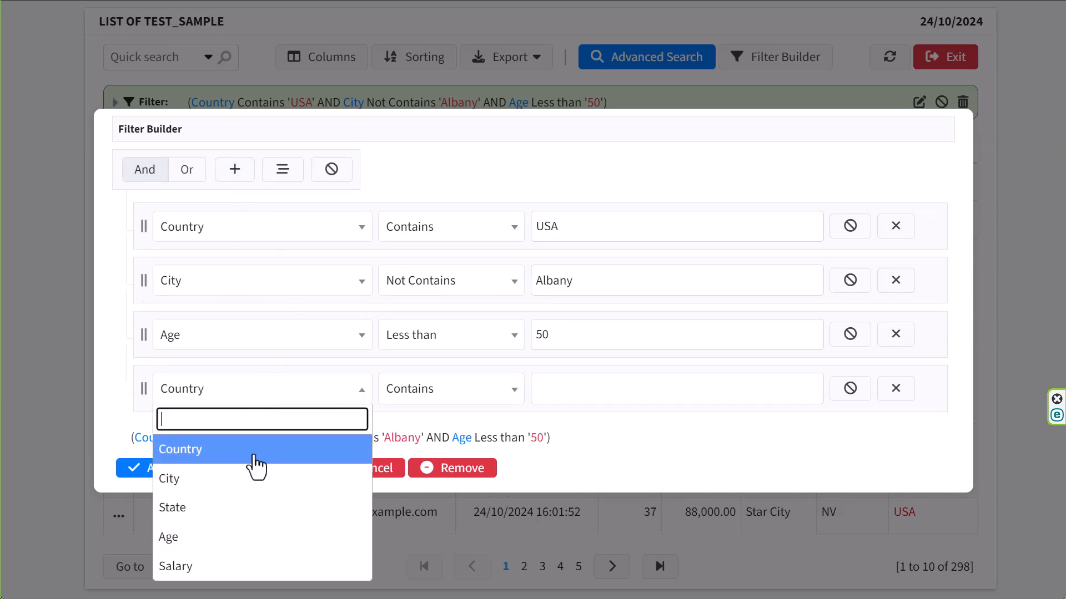
click(221, 567)
click(630, 392)
click(495, 394)
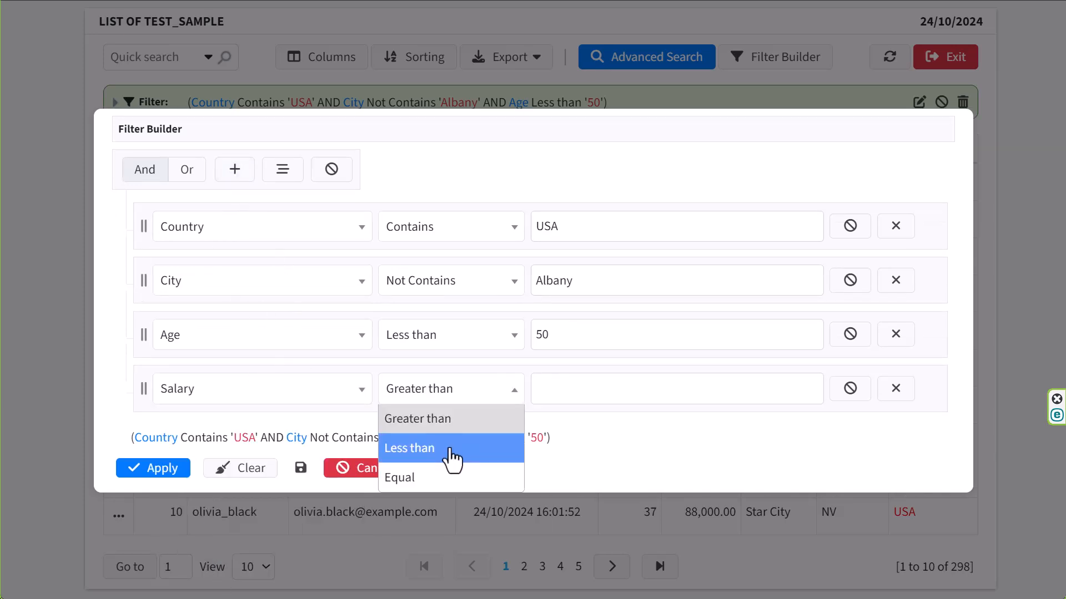
click(452, 449)
click(508, 391)
click(460, 431)
- Set the Salary condition's value to 10,000.00 and apply the filter to the grid
click(688, 386)
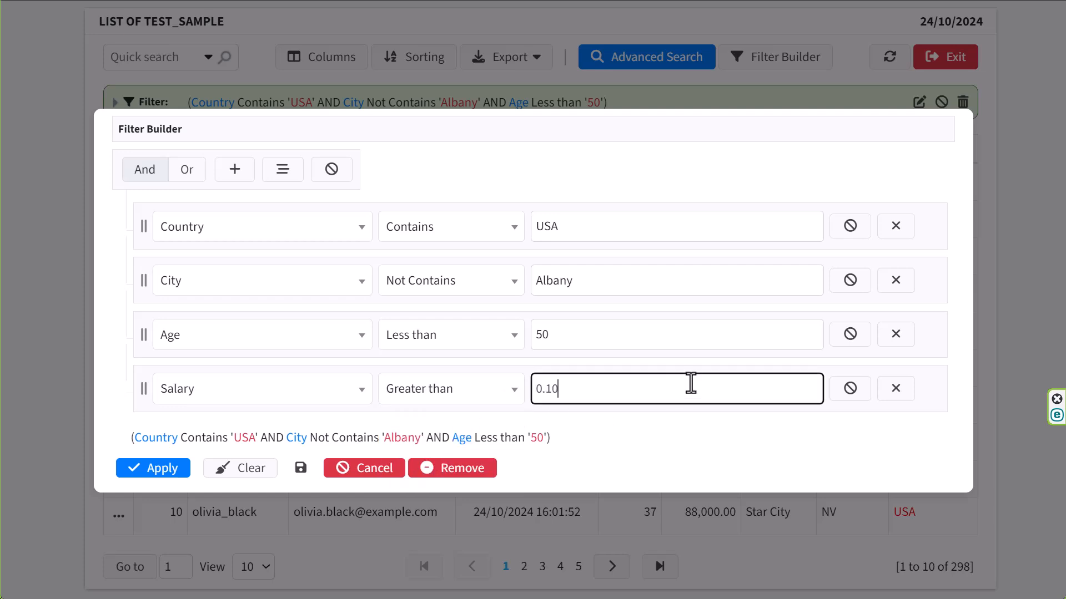
text(10000)
click(663, 472)
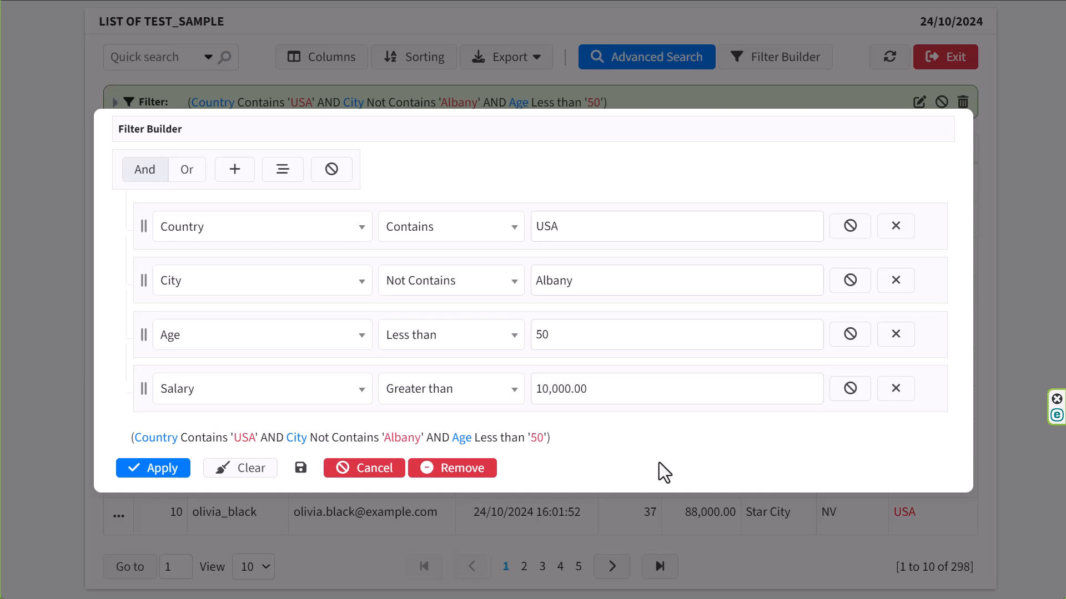
click(143, 470)
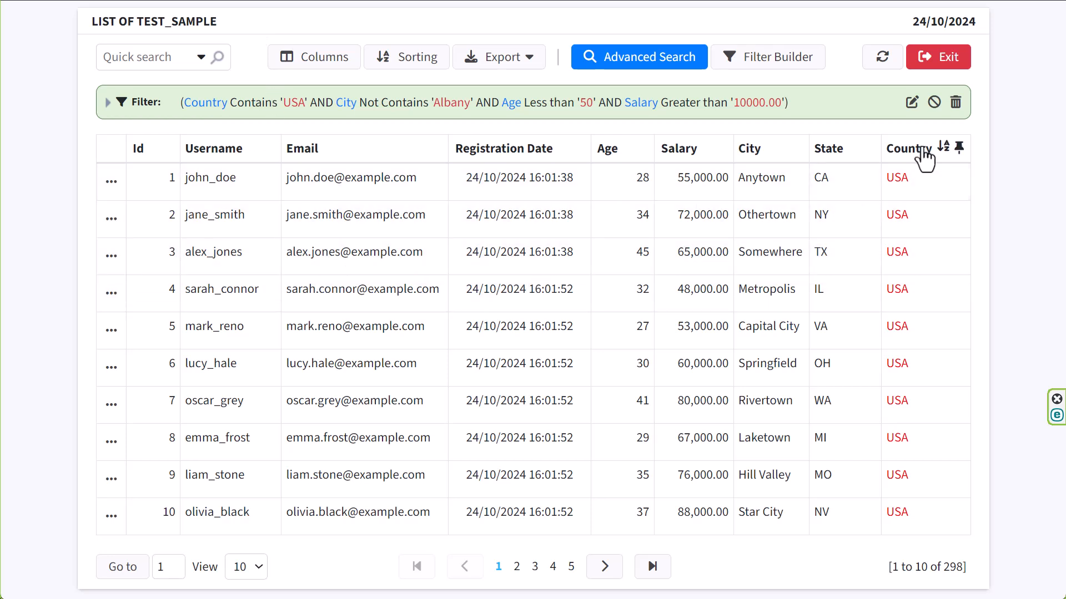
- Reopen the applied filter for editing and delete its City condition
click(911, 105)
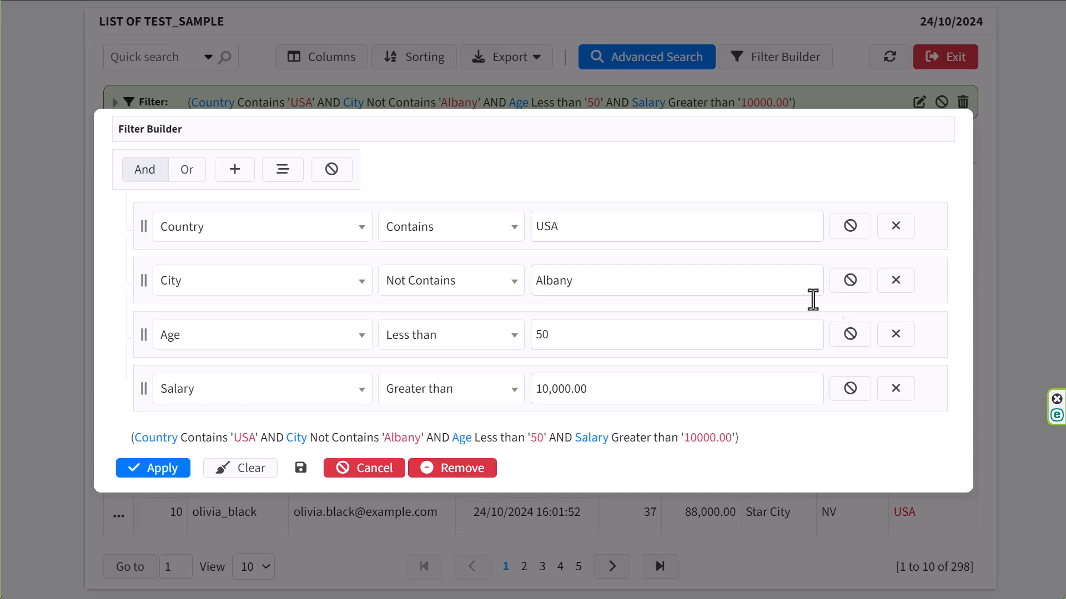
click(895, 281)
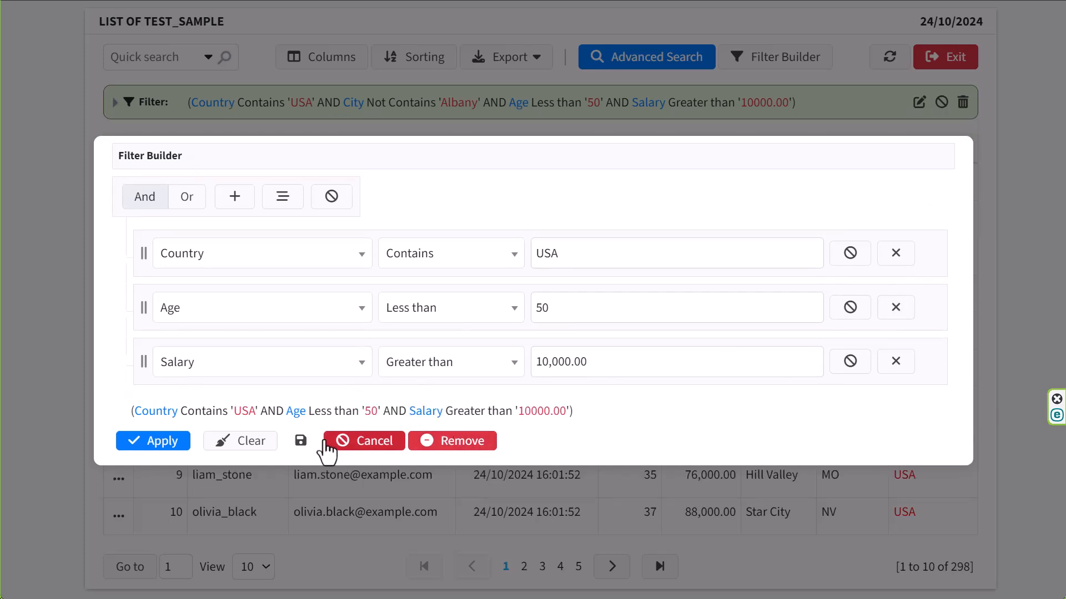
- Try the Rules and Public options for saving a new filter, and apply the edited filter to the grid
click(301, 441)
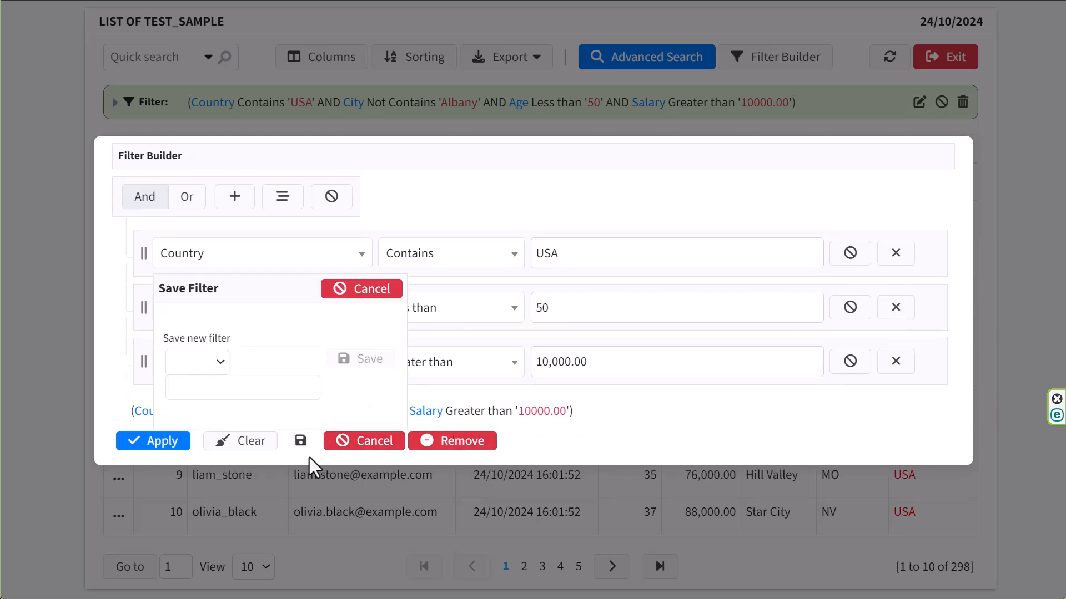
click(222, 361)
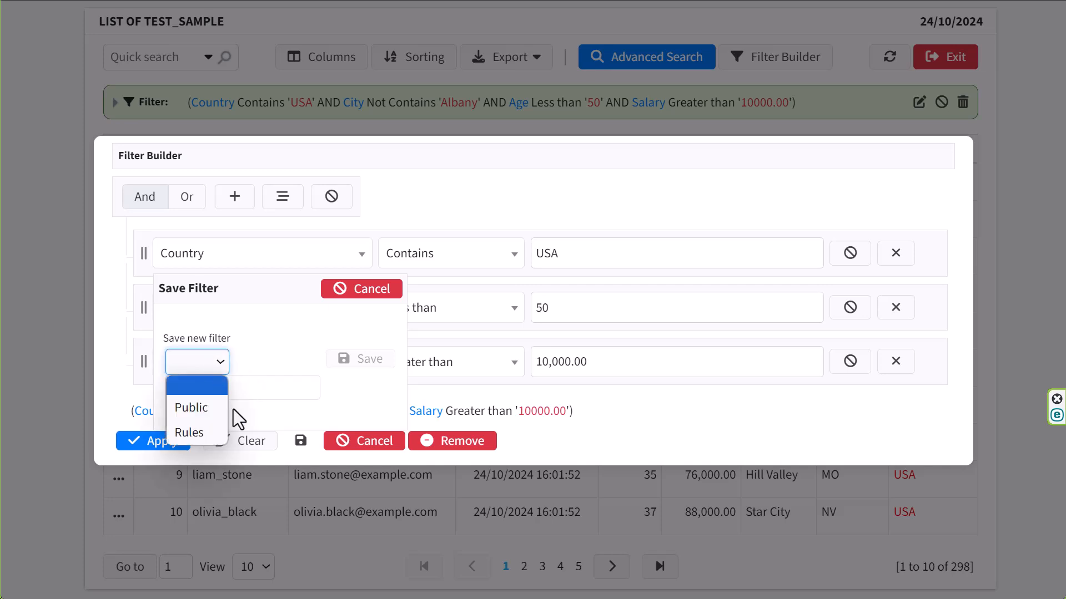
click(204, 434)
click(208, 390)
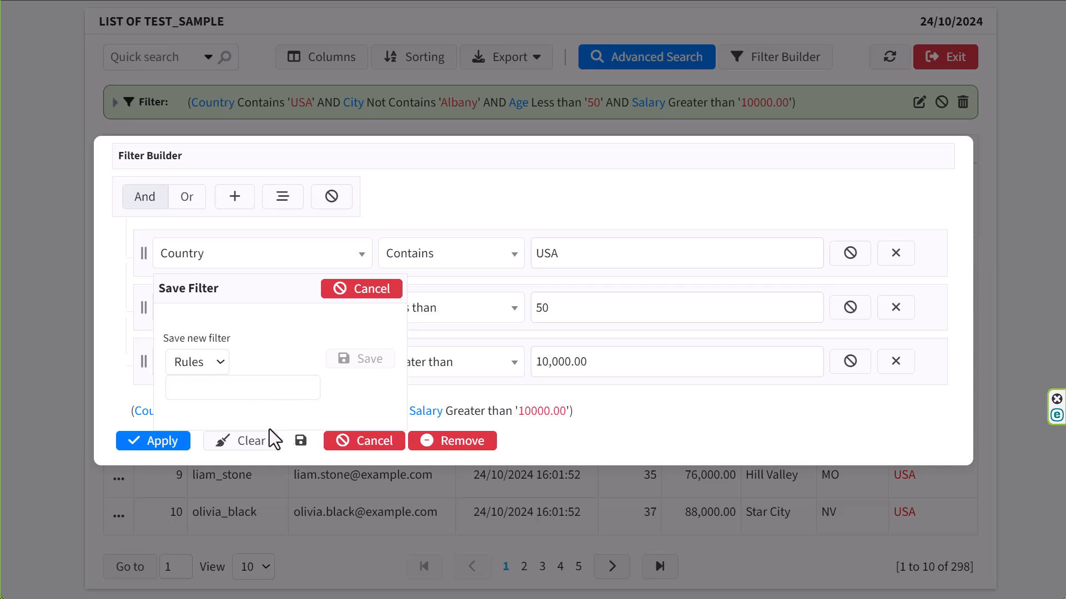
click(210, 358)
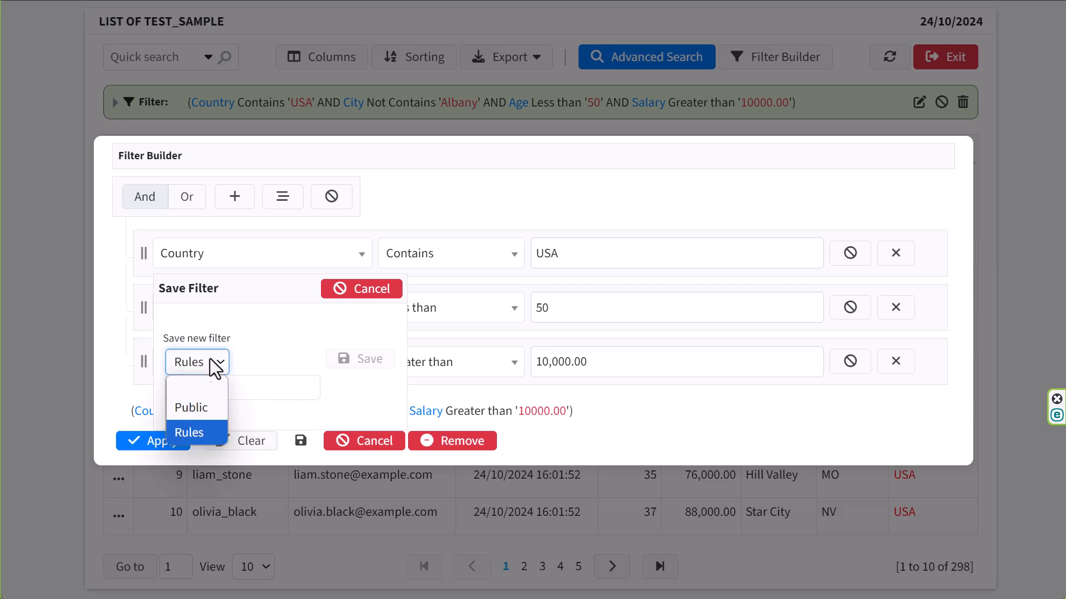
click(195, 411)
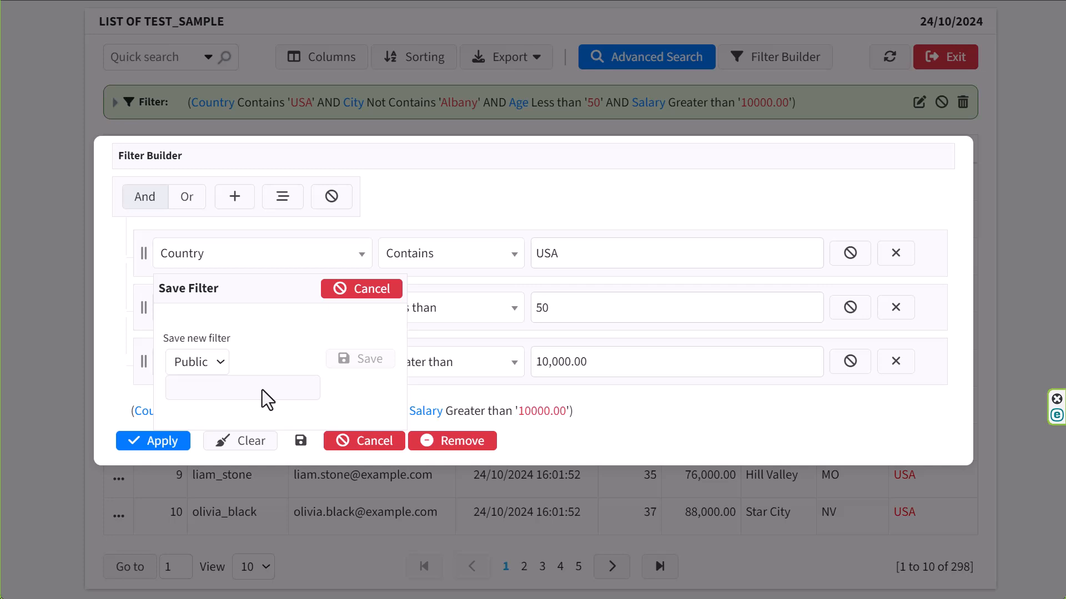
click(214, 364)
click(194, 431)
click(154, 442)
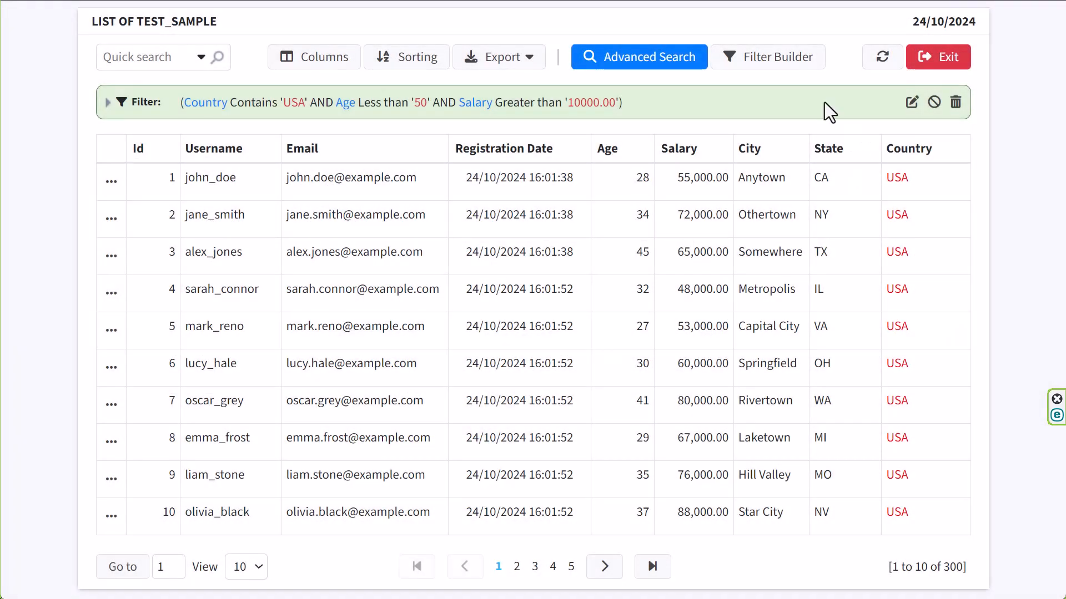
- Disable and re-enable the applied filter, and delete it from the grid
click(934, 103)
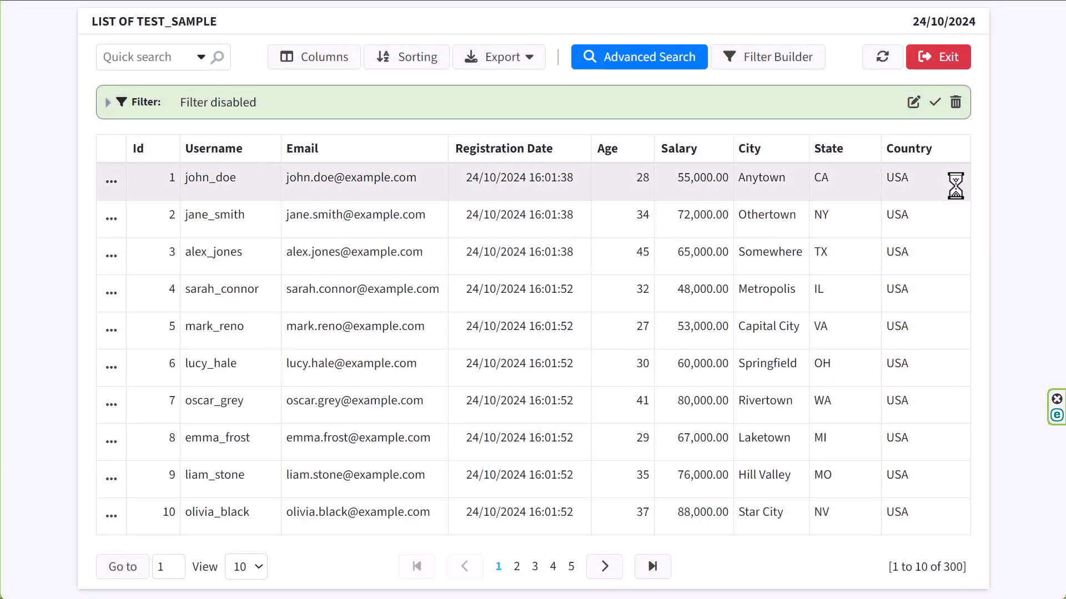
click(935, 104)
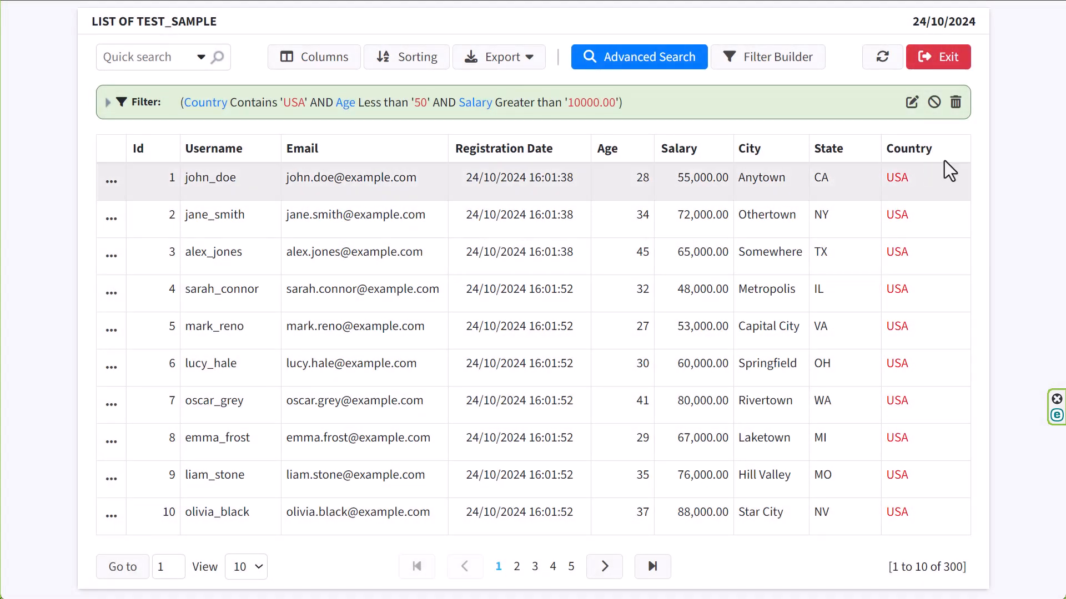
click(955, 105)
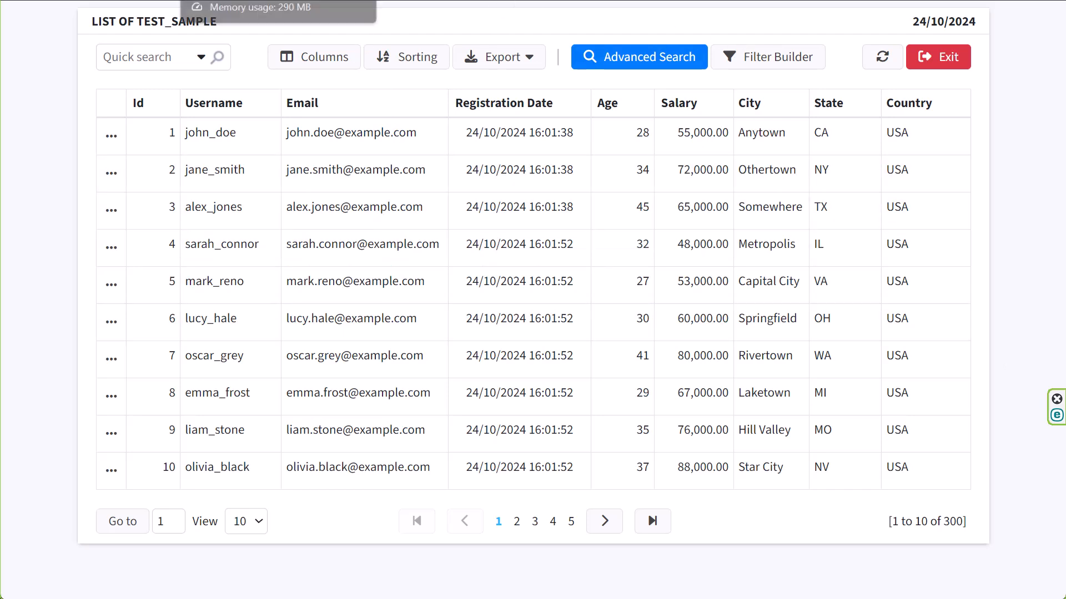
- Switch back to Scriptcase, turn off Display search condition in the Filter Builder settings, and run the application
click(273, 0)
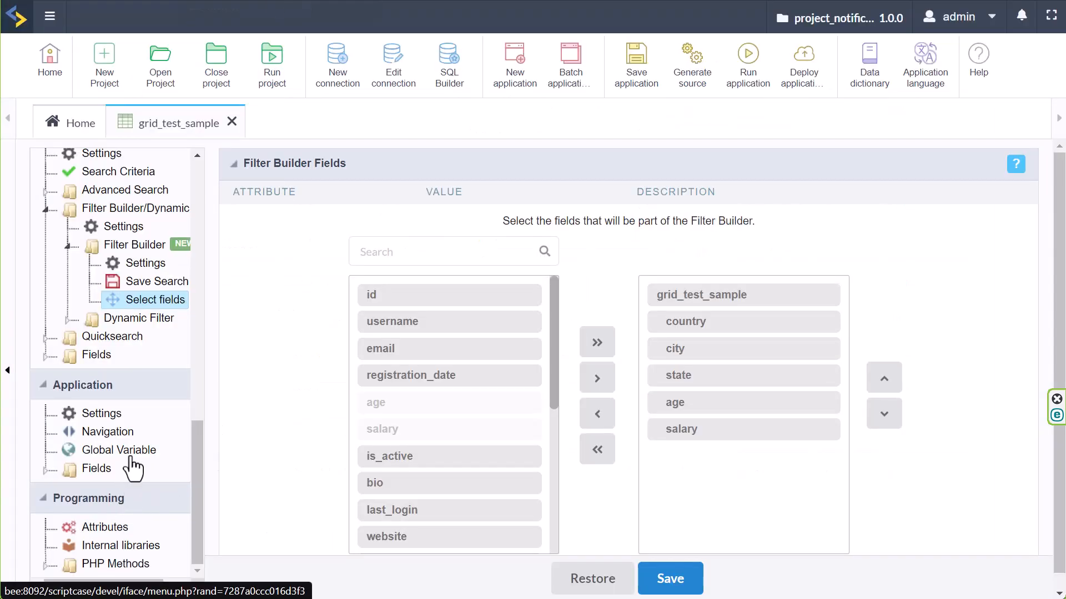
click(141, 265)
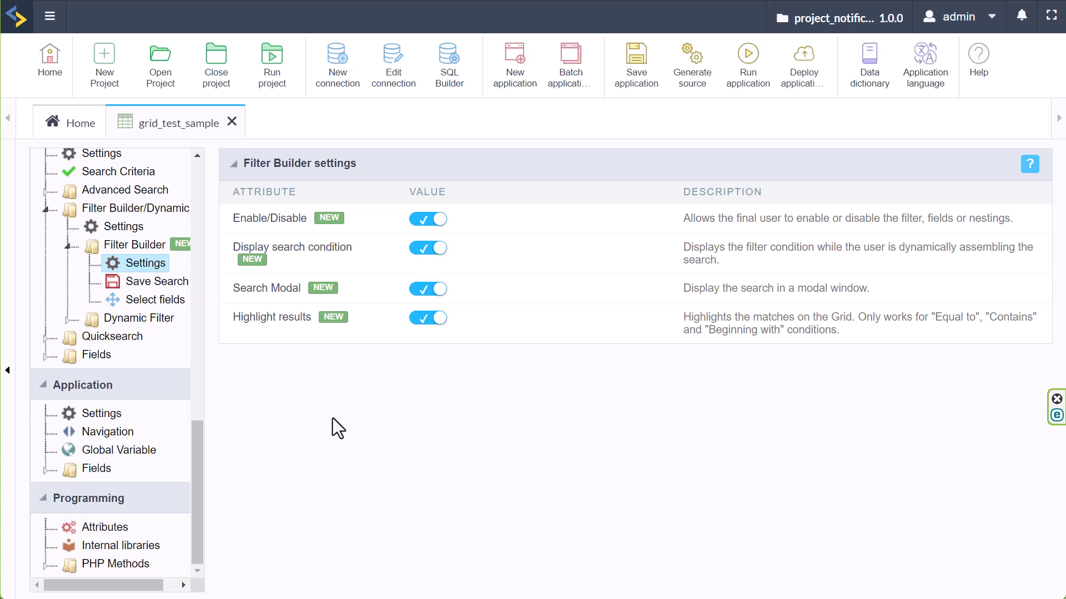
click(424, 222)
click(427, 221)
click(425, 222)
click(429, 251)
click(748, 75)
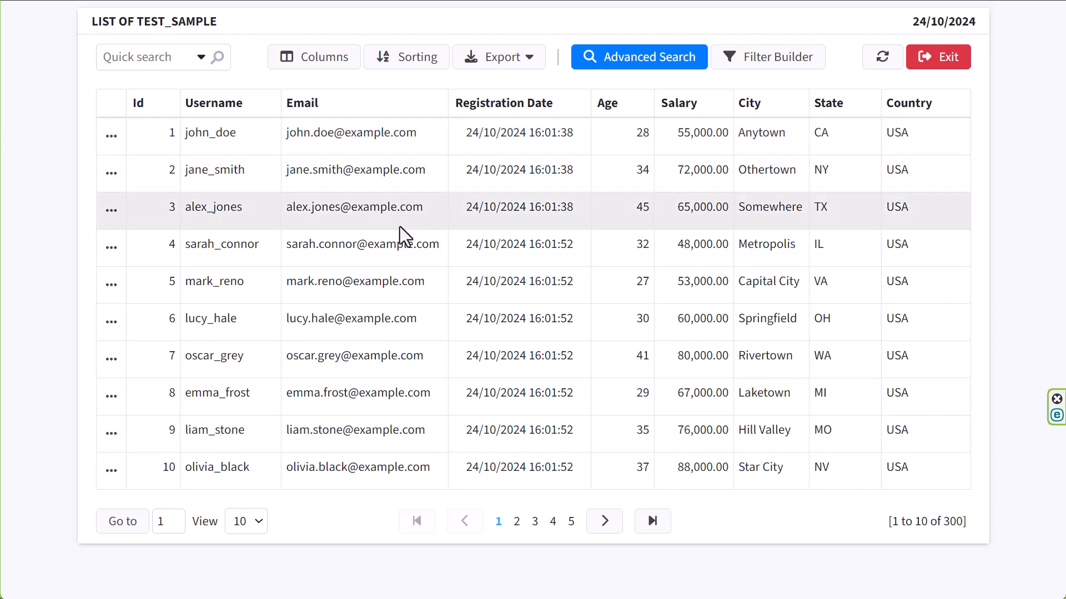
- Add the condition Country Contains USA to a new filter, apply it, and reopen the filter to check its display
click(761, 62)
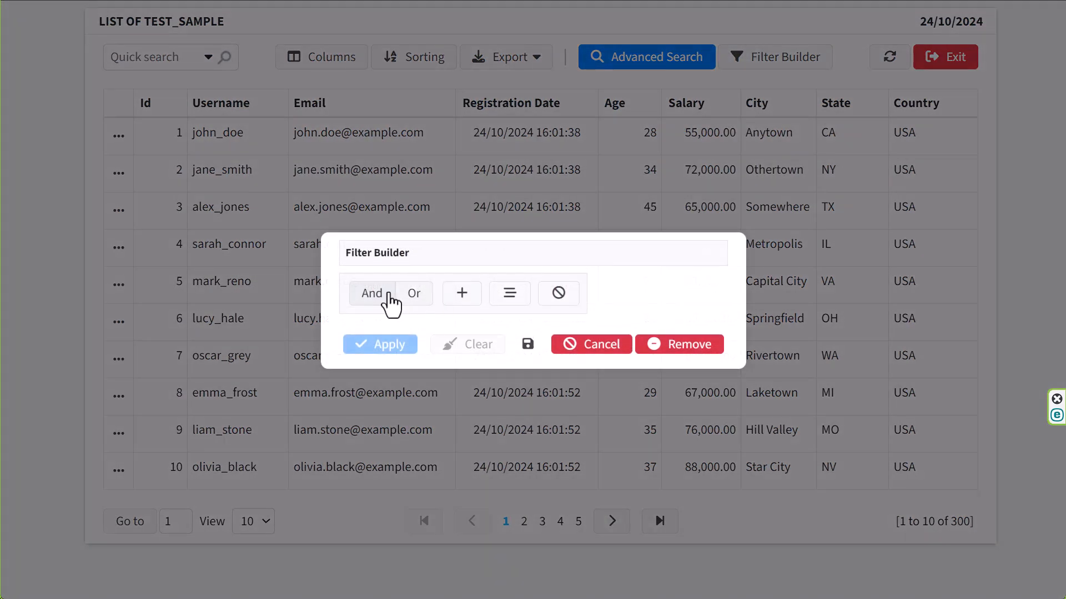
click(458, 294)
click(593, 326)
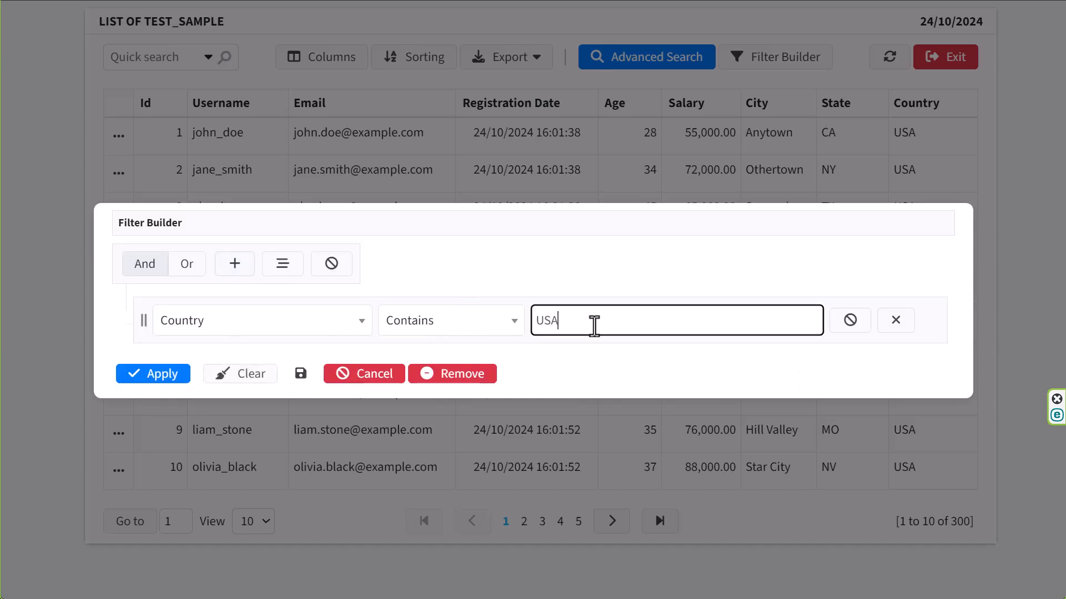
click(159, 374)
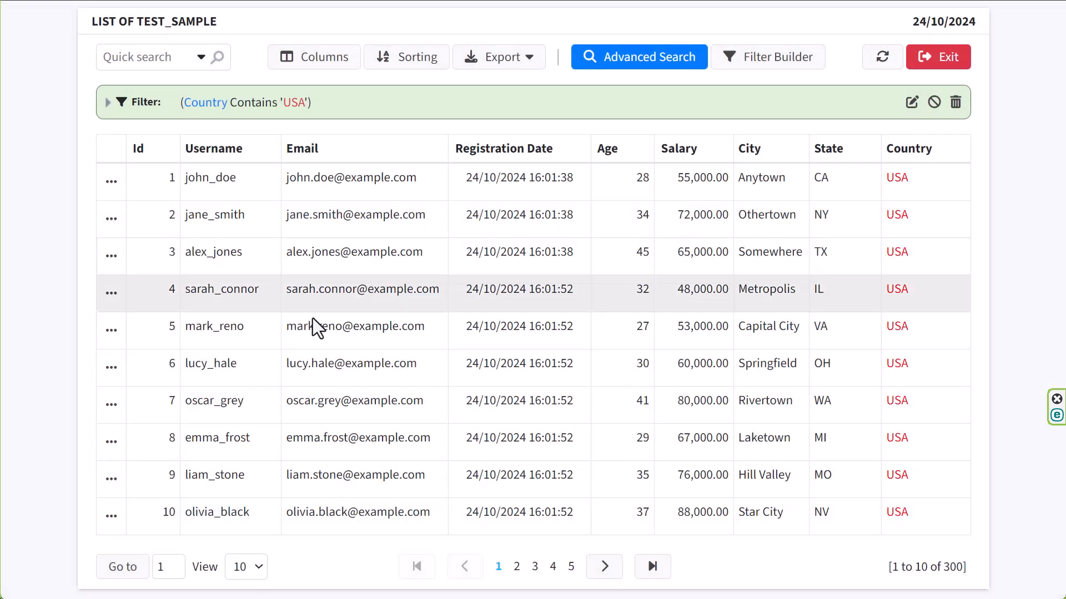
click(773, 57)
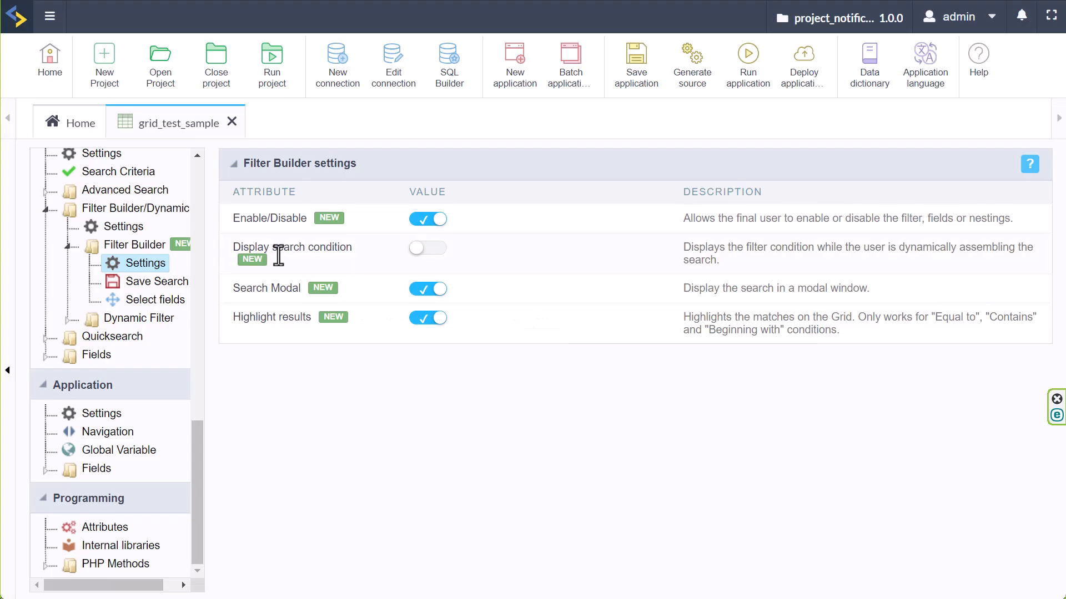
- Turn Display search condition back on in Scriptcase's Filter Builder settings and run the application again
drag(233, 247, 355, 247)
right_click(355, 247)
click(293, 369)
drag(235, 249, 335, 256)
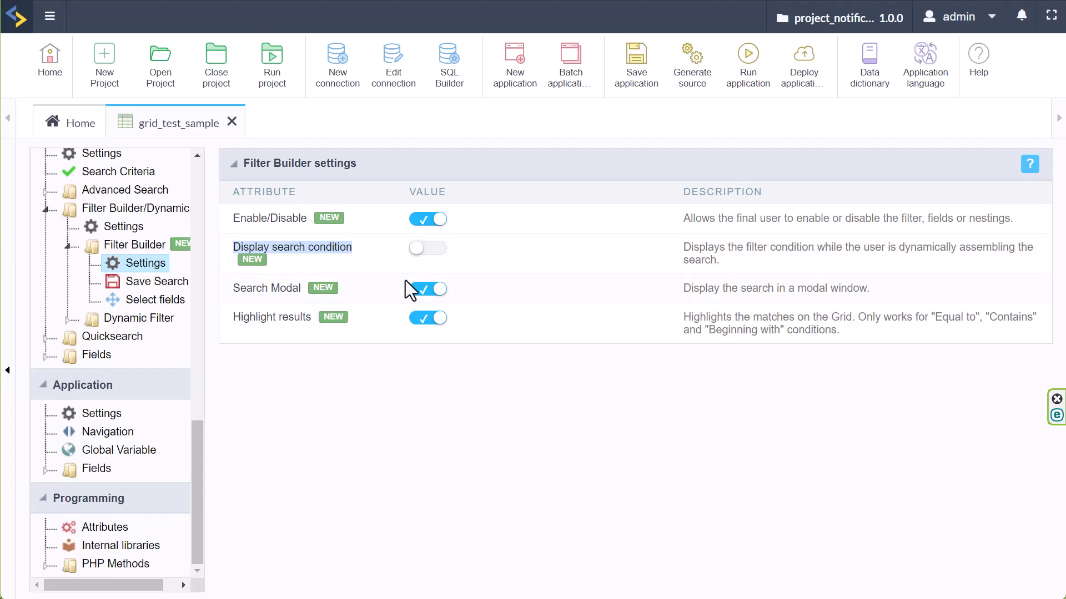
click(428, 248)
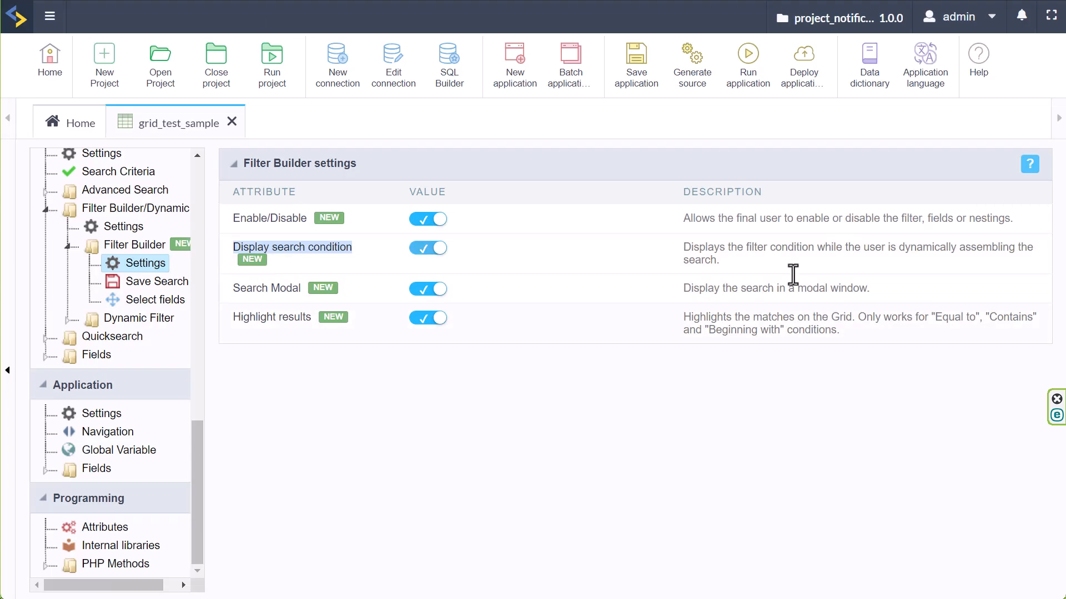
click(728, 60)
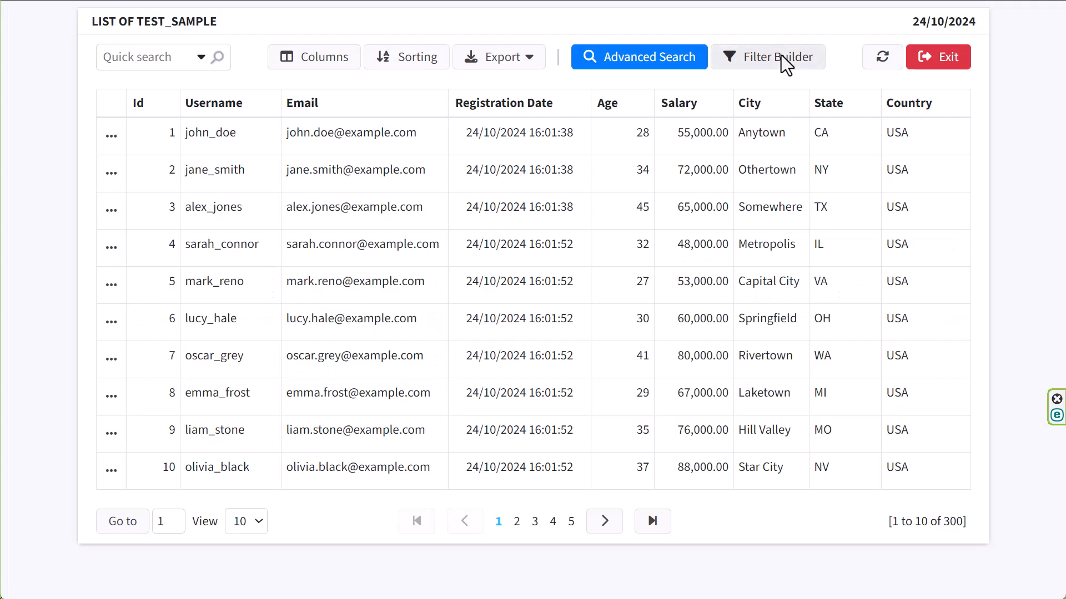
- Add the condition State Contains AL to a new filter and apply it to the grid
click(781, 54)
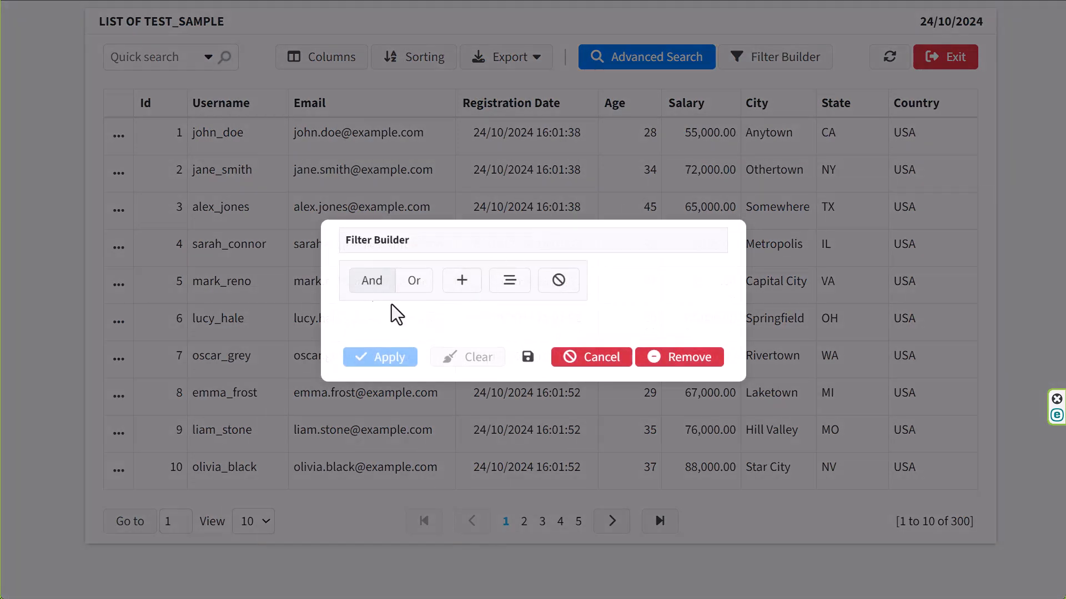
click(449, 290)
click(300, 307)
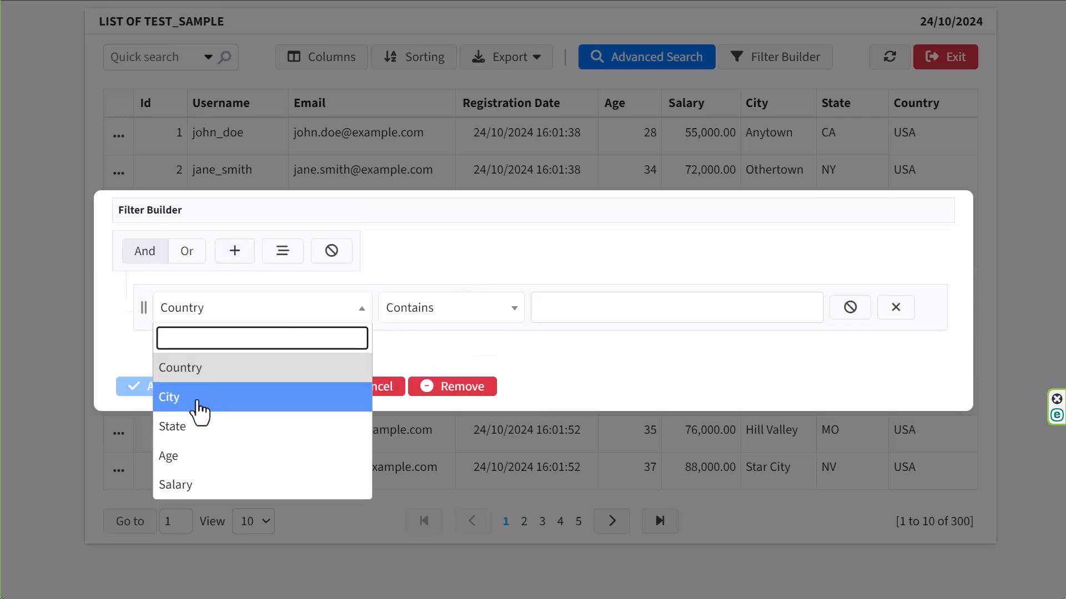
click(188, 428)
click(579, 309)
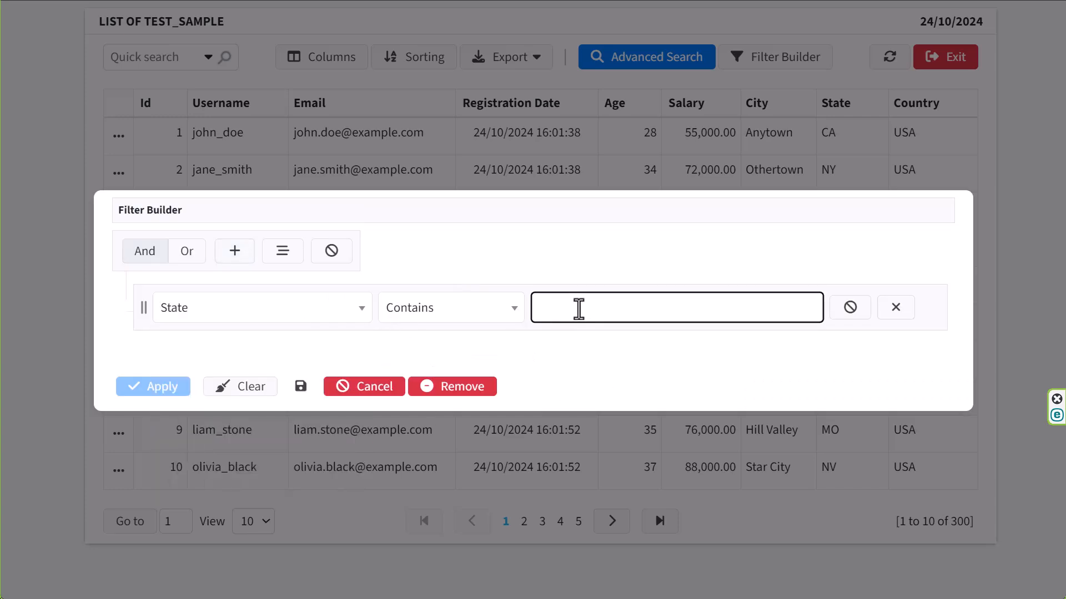
text(Al)
click(557, 343)
click(439, 311)
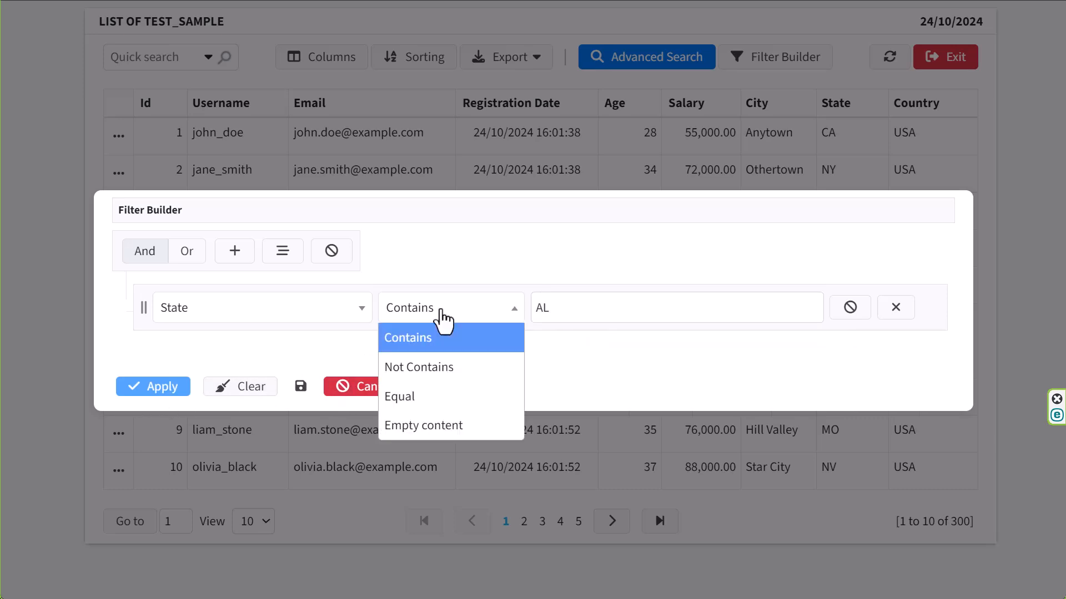
click(143, 391)
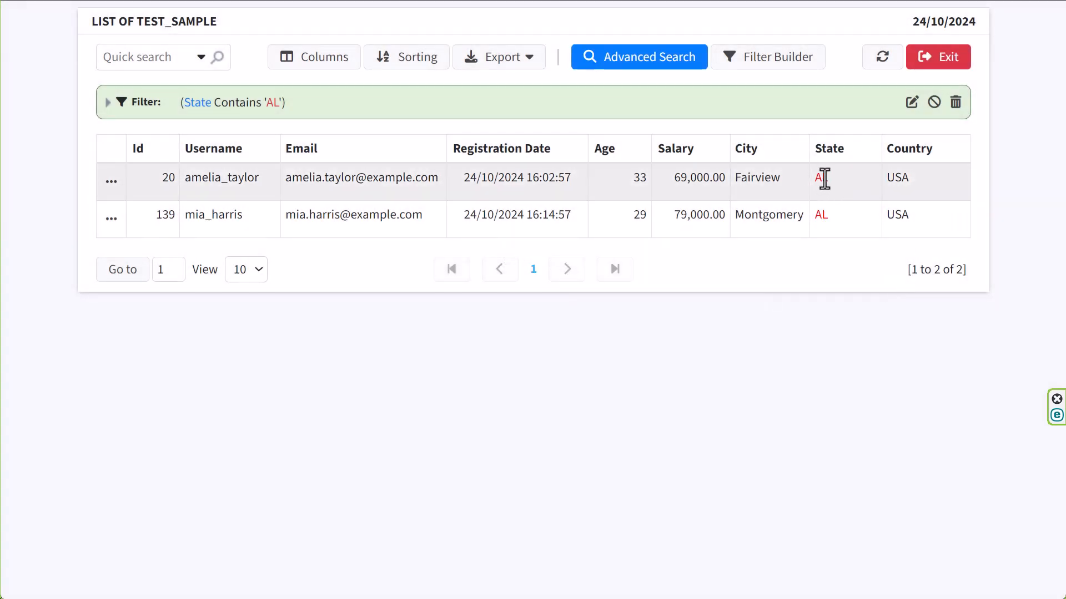
- Examine the State values in the filtered grid and the condition text in the reopened filter
drag(832, 181, 817, 181)
click(815, 294)
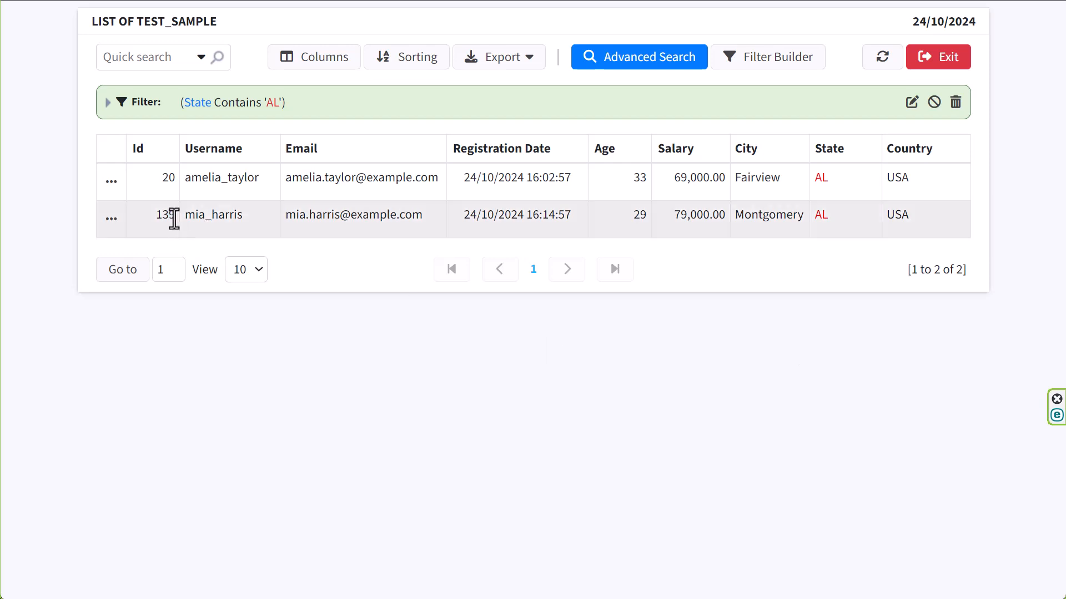
click(751, 62)
drag(236, 358, 131, 362)
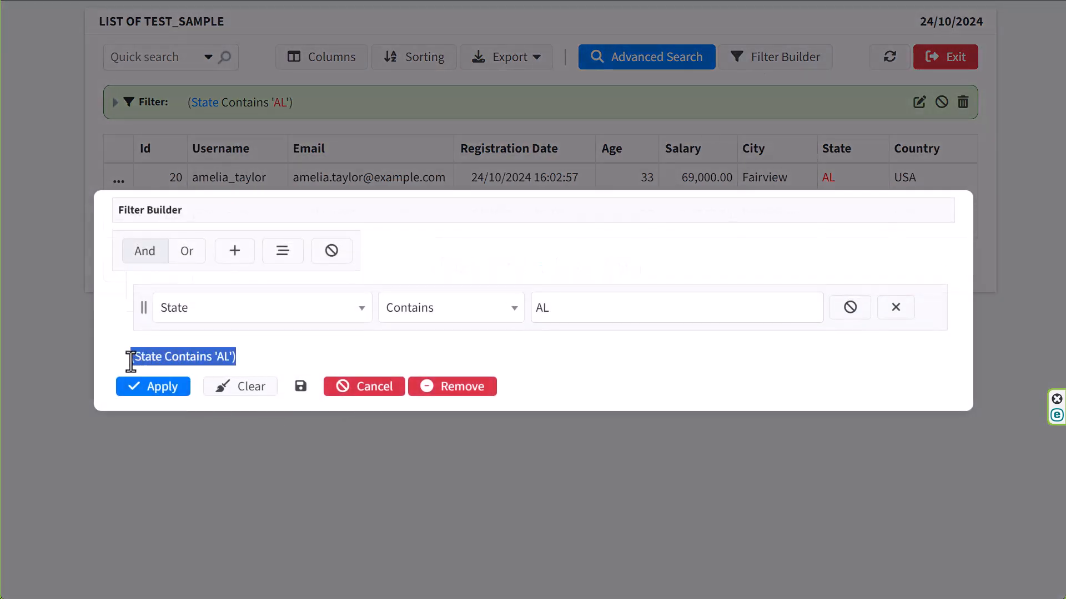
- Turn off Search Modal in Scriptcase's Filter Builder settings and run the application again
click(296, 348)
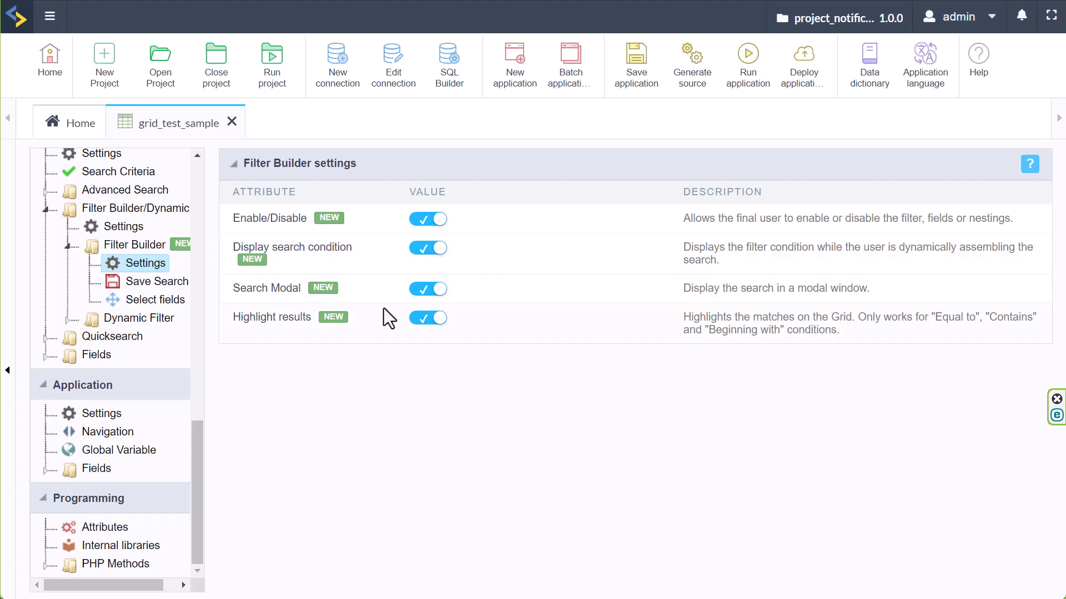
click(427, 289)
click(749, 83)
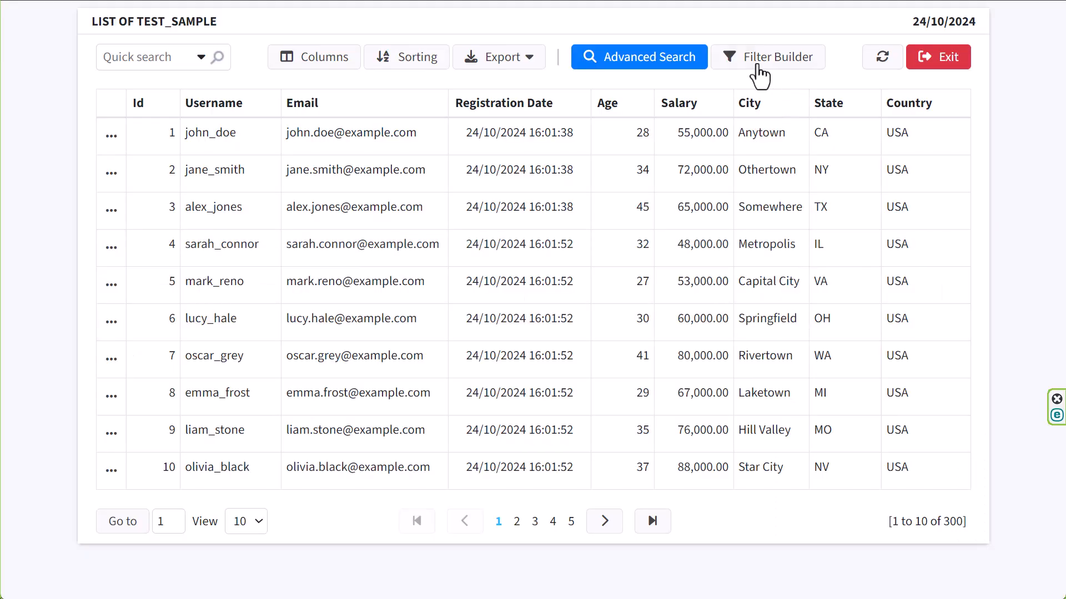
- Open and close the non-modal Filter Builder several times to examine how it displays above the grid
click(757, 65)
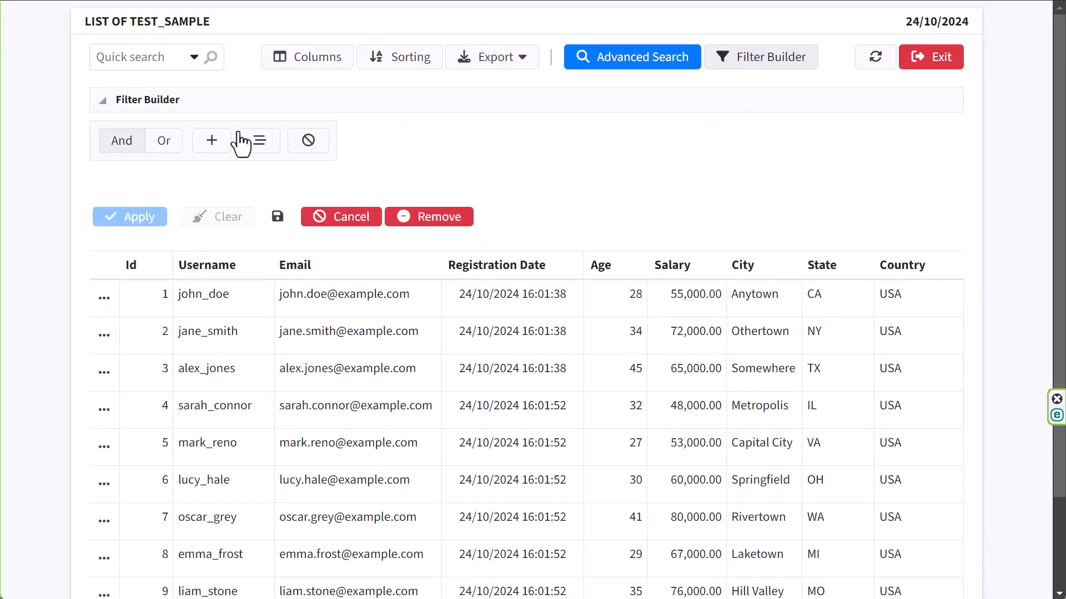
click(104, 102)
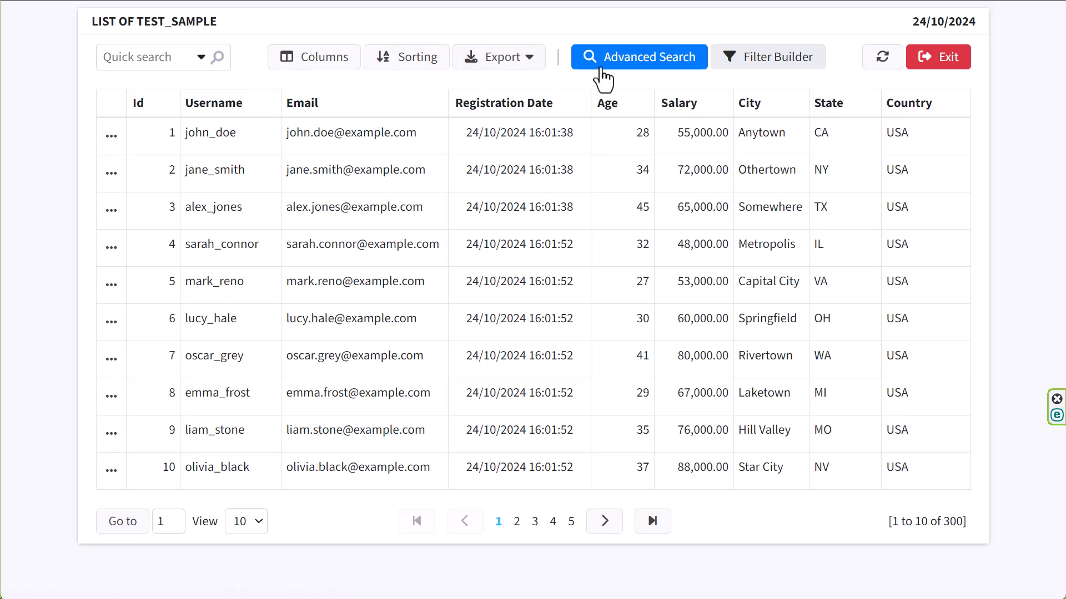
click(796, 62)
click(102, 103)
click(774, 73)
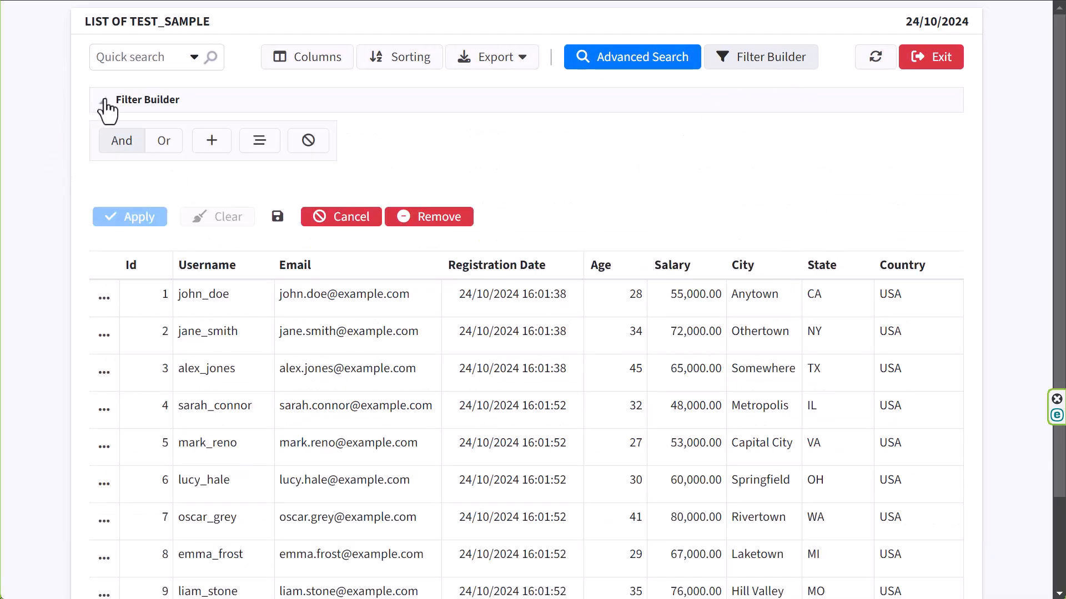
click(104, 102)
click(774, 62)
click(374, 216)
- Reopen the non-modal Filter Builder and add several blank conditions to the filter
click(761, 63)
click(211, 142)
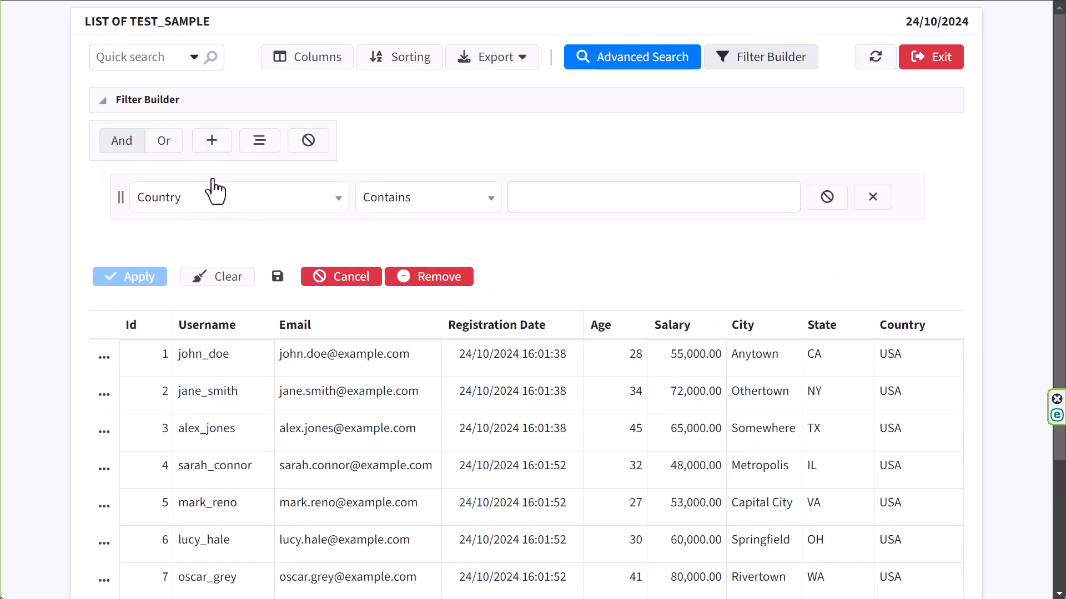
click(213, 142)
click(213, 142)
click(213, 142)
click(213, 142)
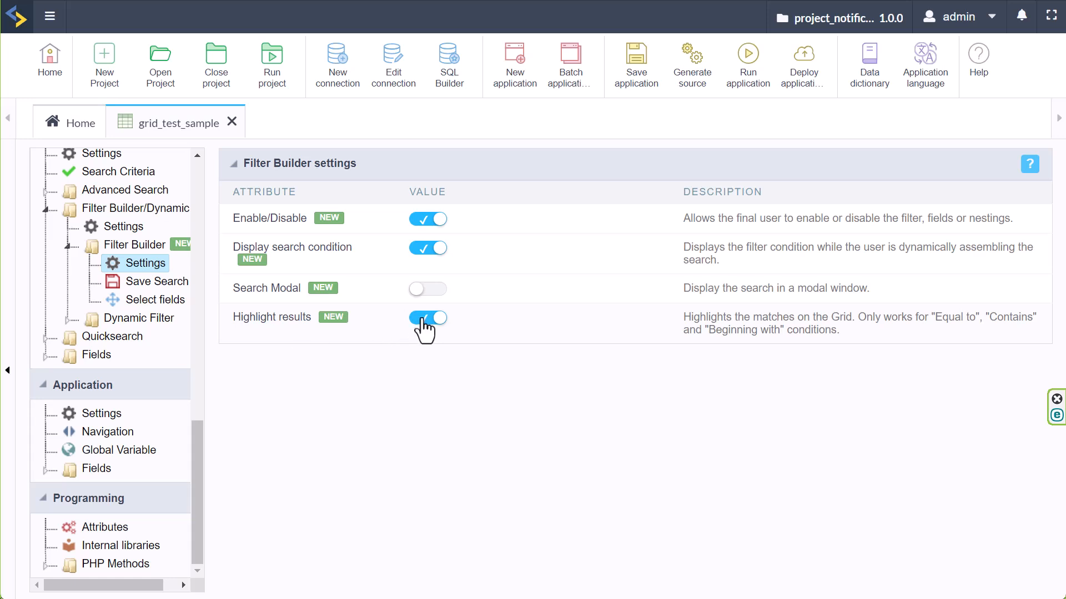
- Turn off Highlight results and turn Search Modal back on in Scriptcase's Filter Builder settings, then save and run the application
click(423, 320)
click(429, 292)
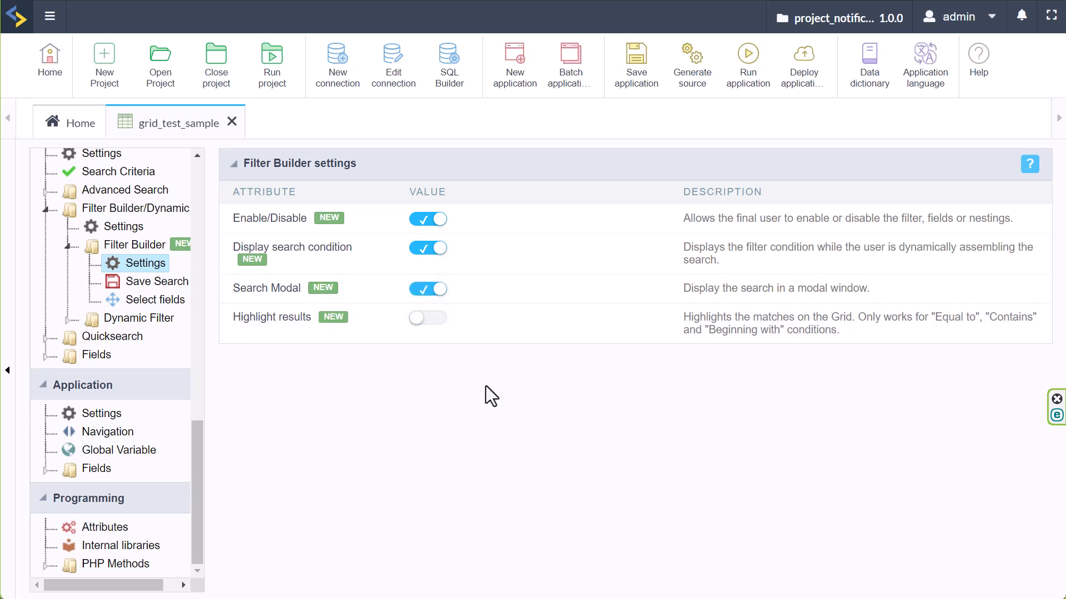
click(643, 89)
click(745, 58)
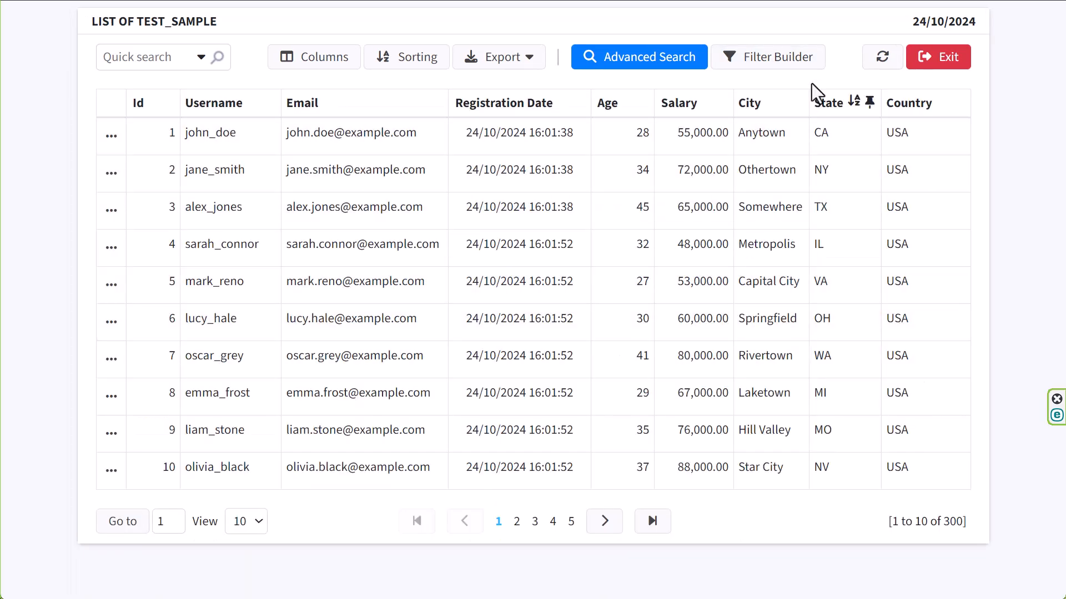
- Add the condition Country Contains USA to a new filter and apply it to the grid
click(770, 64)
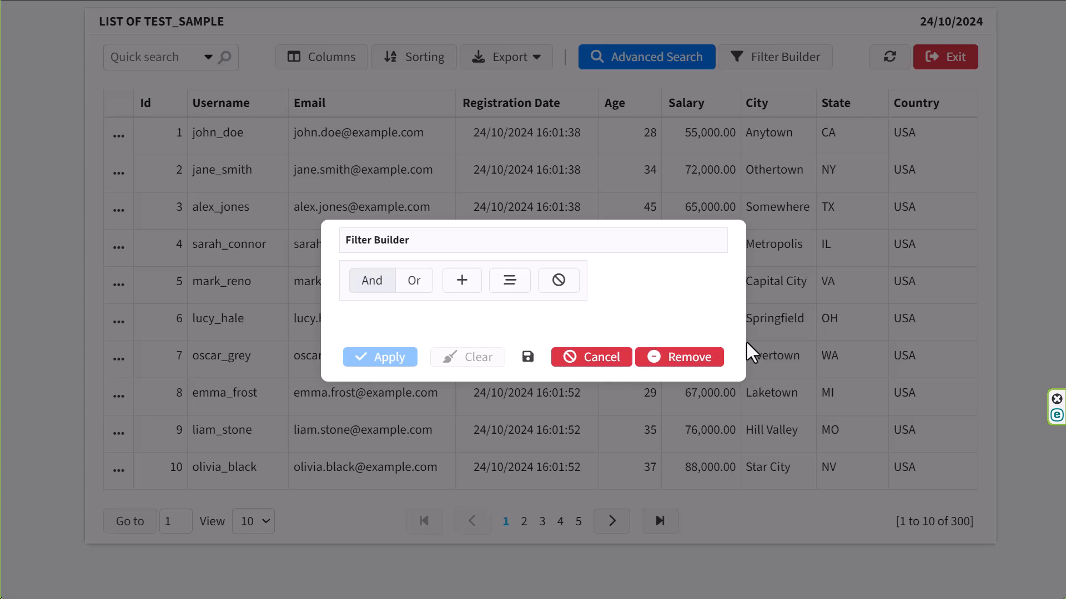
click(461, 280)
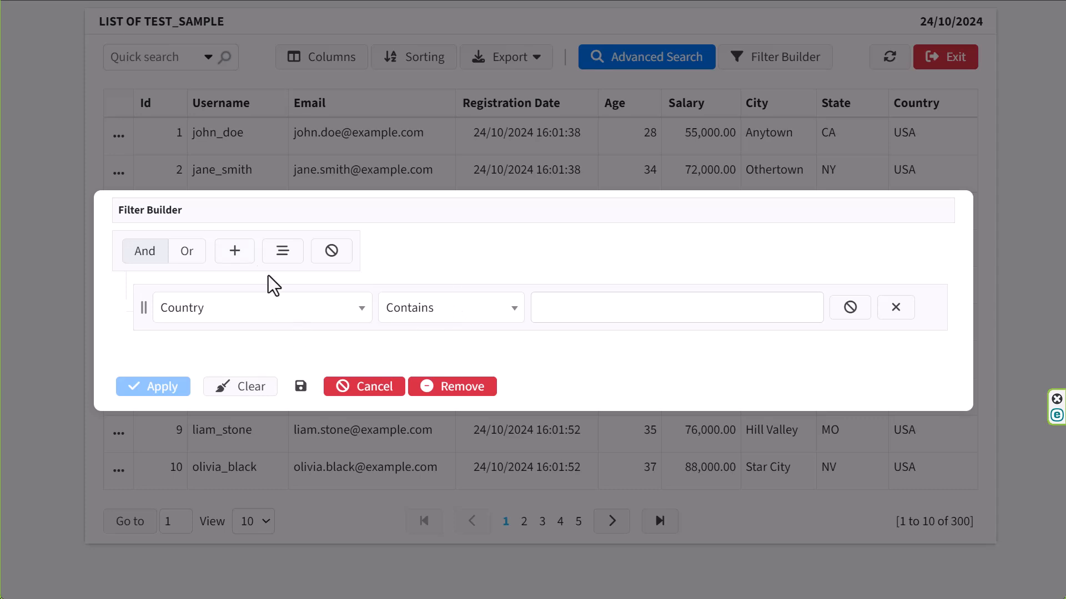
click(311, 315)
click(597, 306)
click(603, 304)
text(USA)
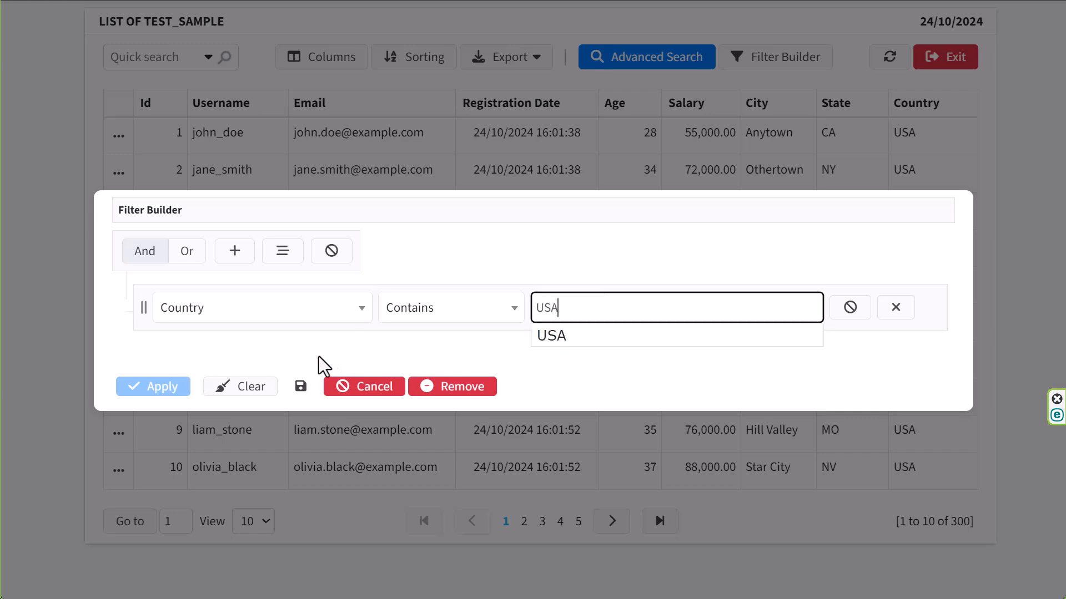
click(325, 366)
click(168, 392)
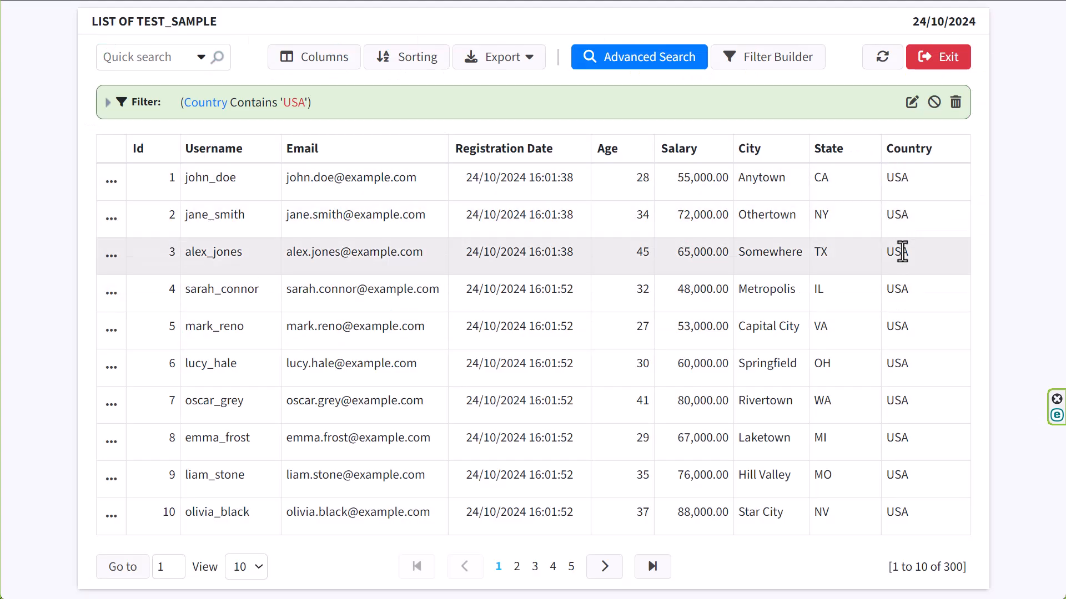
- Examine the Country values in the filtered grid for match highlighting
drag(888, 212, 917, 217)
drag(886, 253, 906, 252)
click(915, 284)
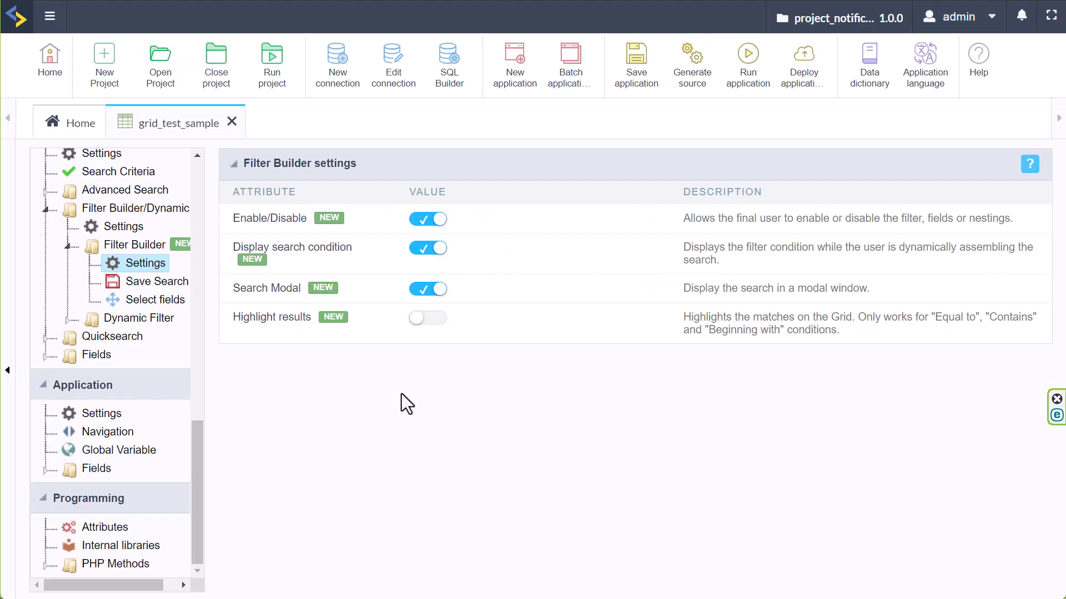
- Close the grid_test_sample application and open the admin account's licence details
click(232, 121)
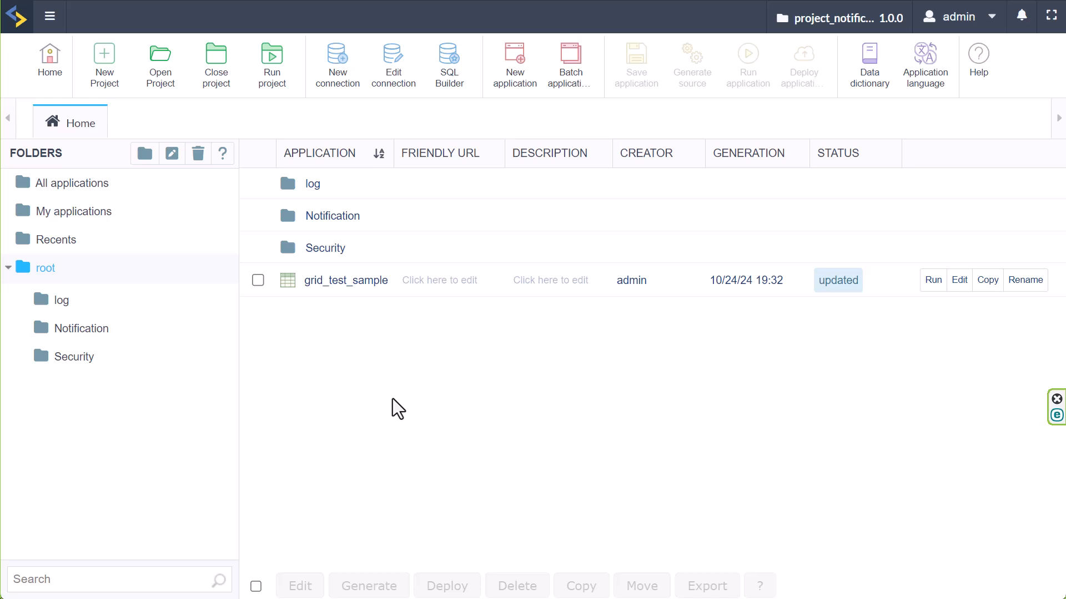
click(982, 22)
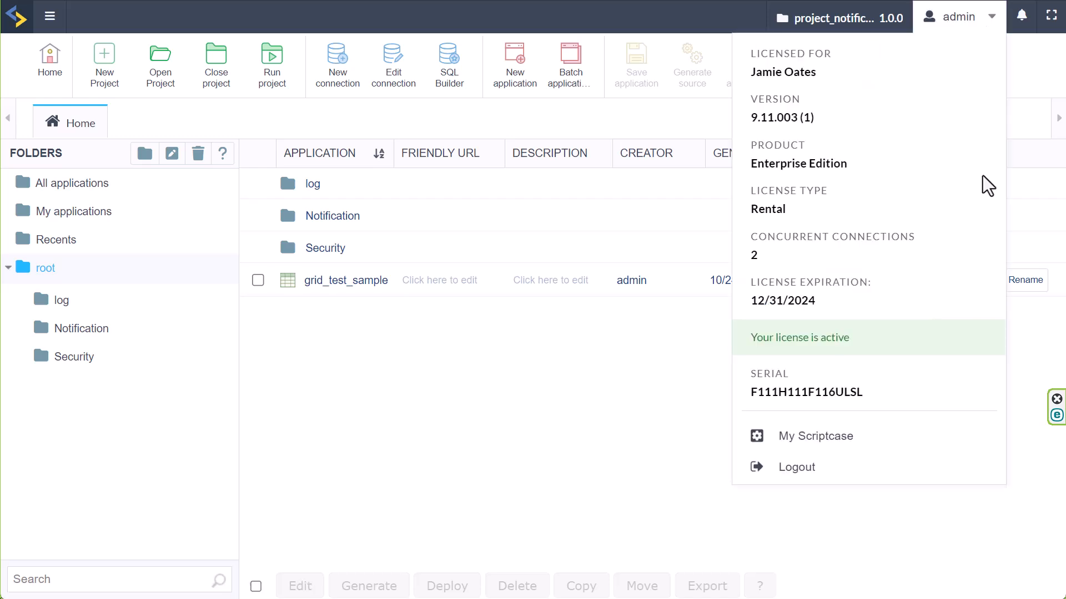